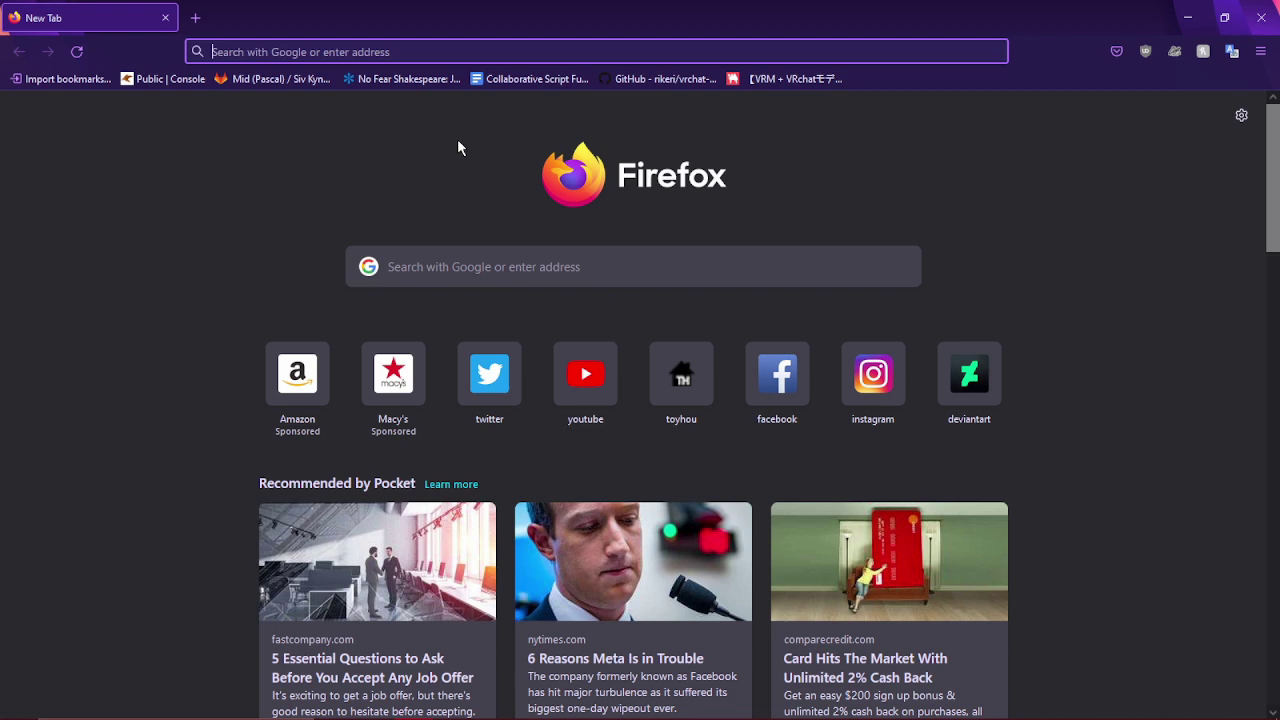
Step: Open the Unity download archive and locate release 2019.4.31 in the Unity 2019.x list
{"action": "left_click", "coordinate": [598, 48]}
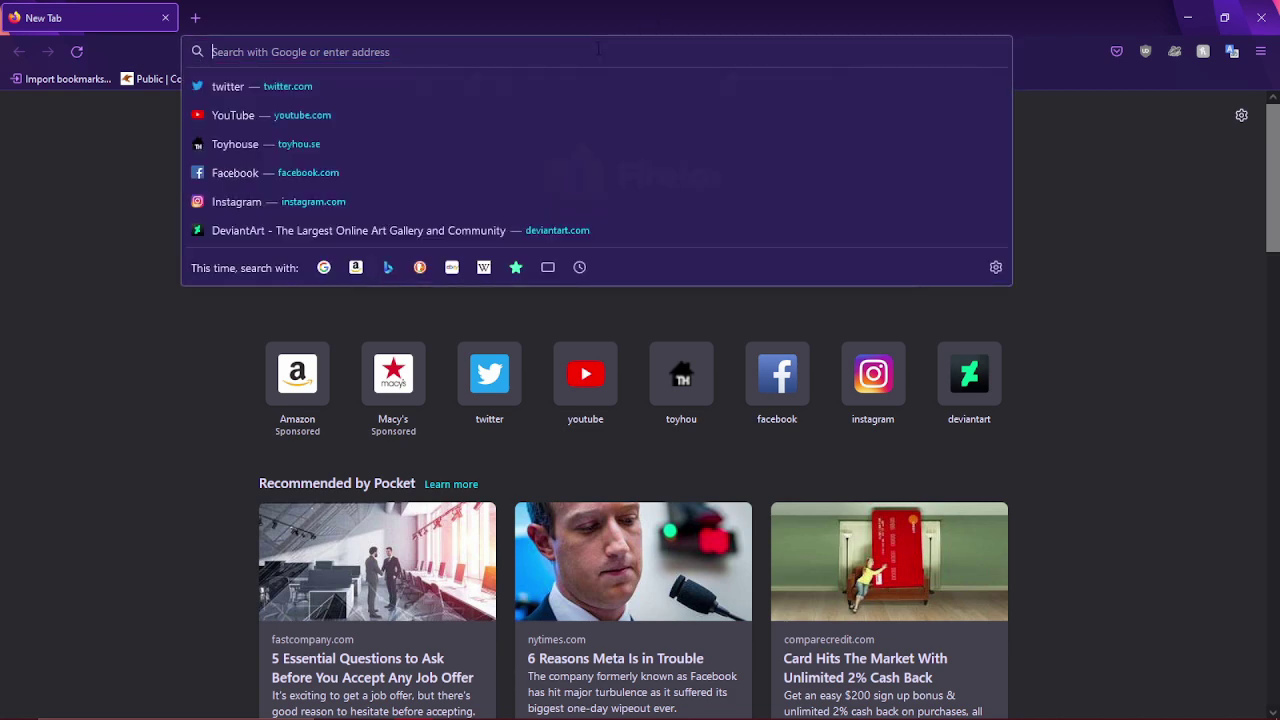
{"action": "type", "text": "unity arch"}
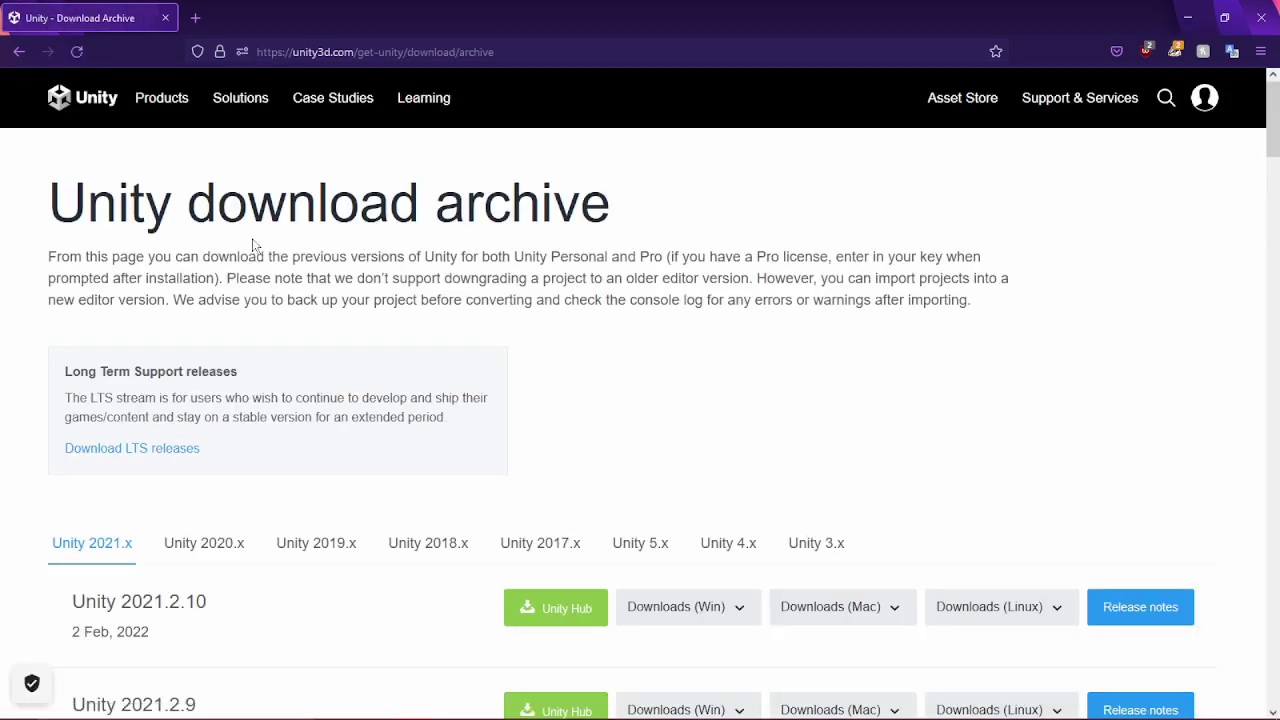
{"action": "scroll", "coordinate": [350, 410], "scroll_direction": "down", "scroll_amount": 2}
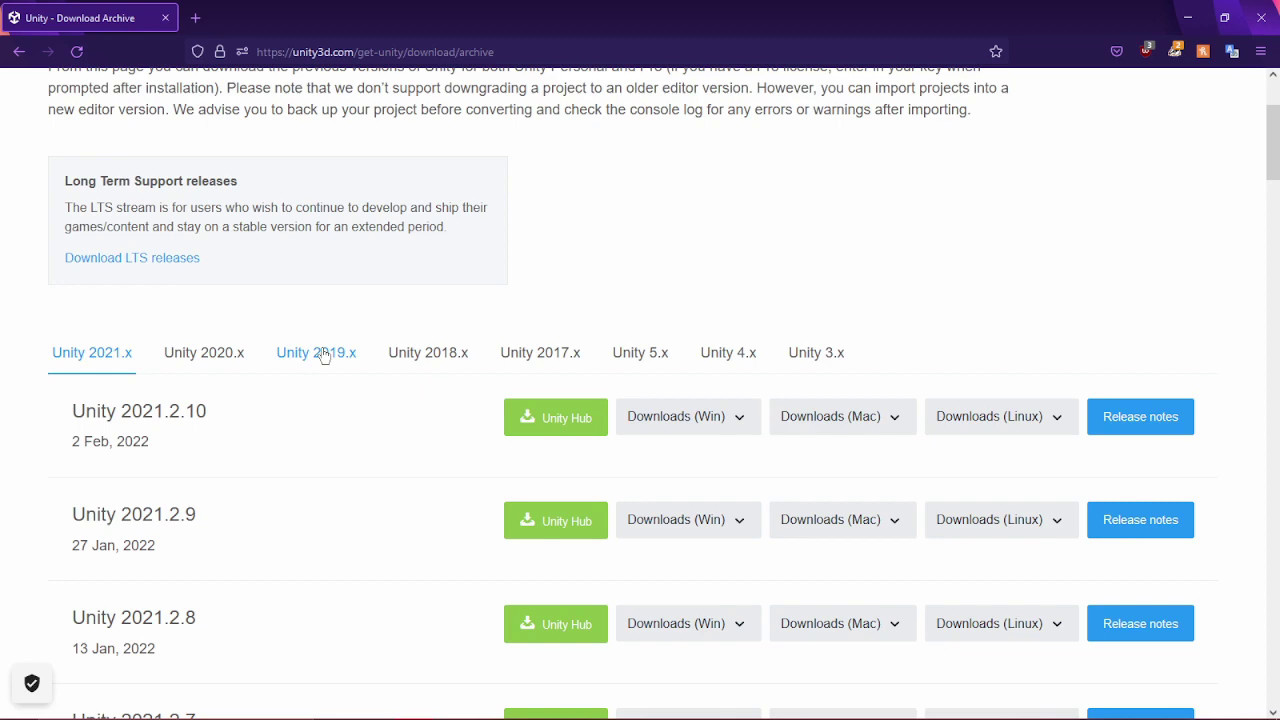
{"action": "left_click", "coordinate": [318, 353]}
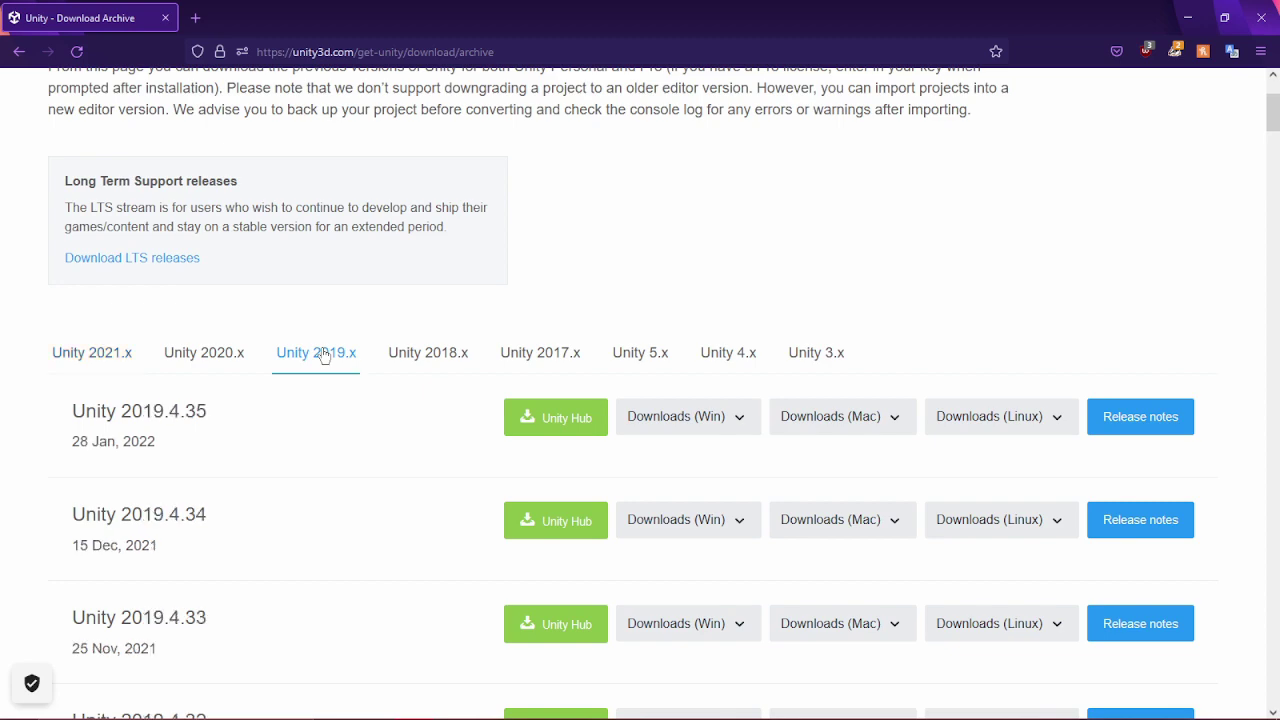
{"action": "scroll", "coordinate": [324, 356], "scroll_direction": "down", "scroll_amount": 4}
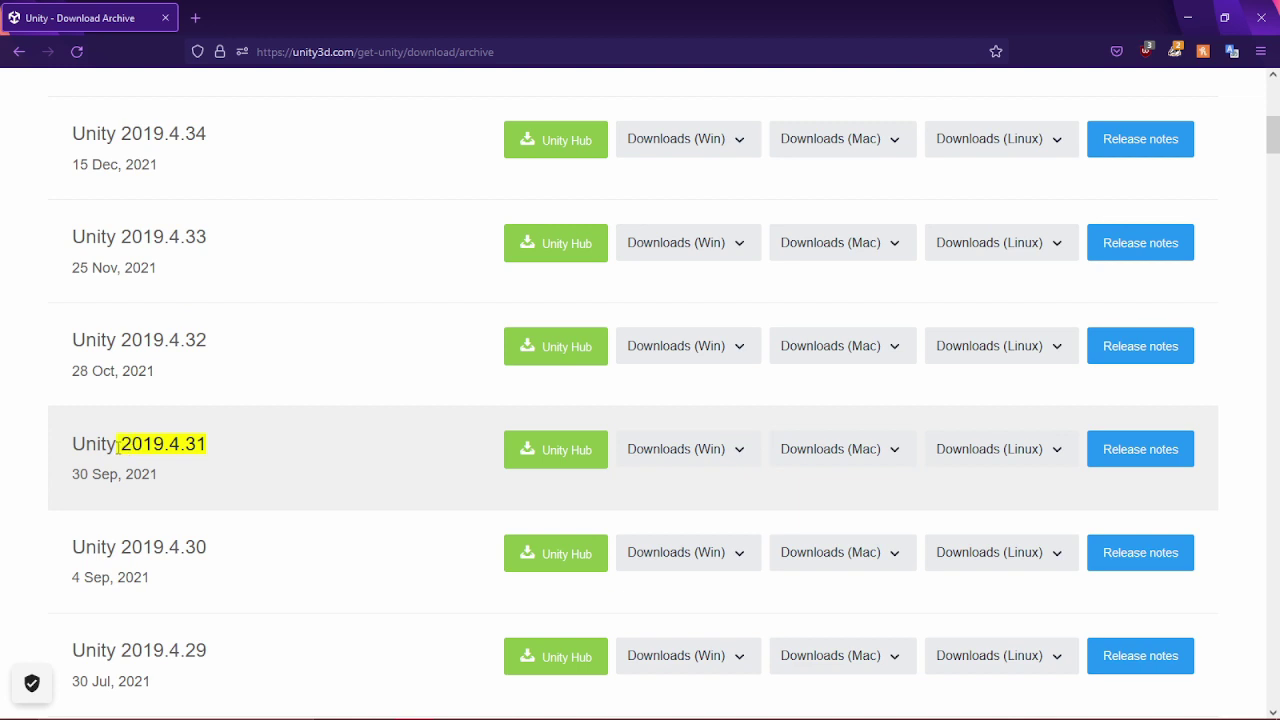
{"action": "left_click", "coordinate": [192, 452]}
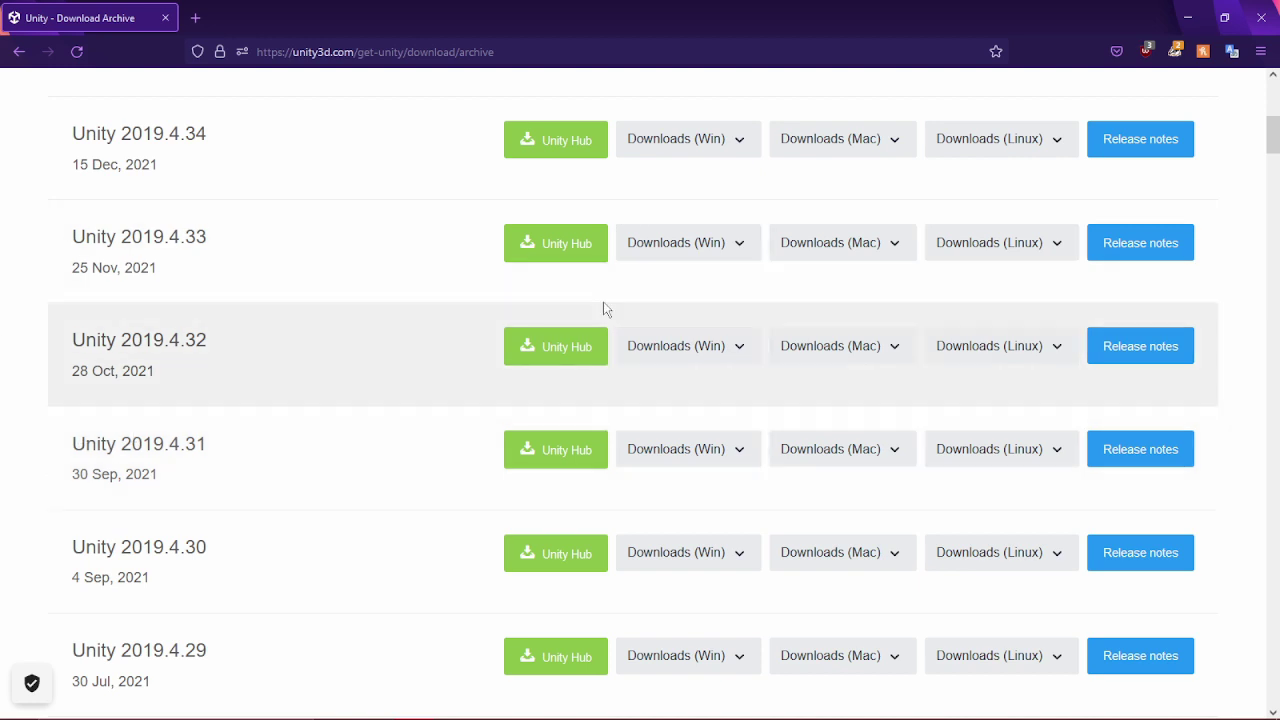
Step: Go to the VRChat download page at vrchat.com/home/download and download SDK3 - Avatars
{"action": "left_click", "coordinate": [549, 55]}
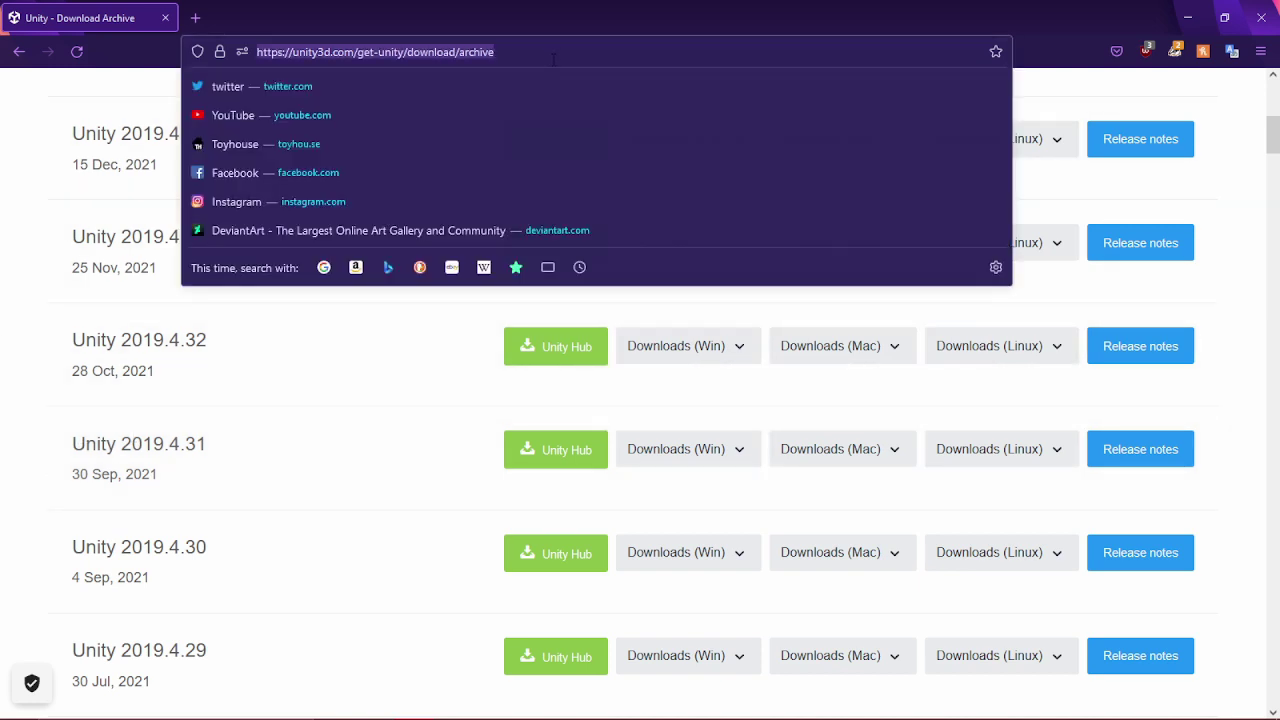
{"action": "type", "text": "vrchat.com/d"}
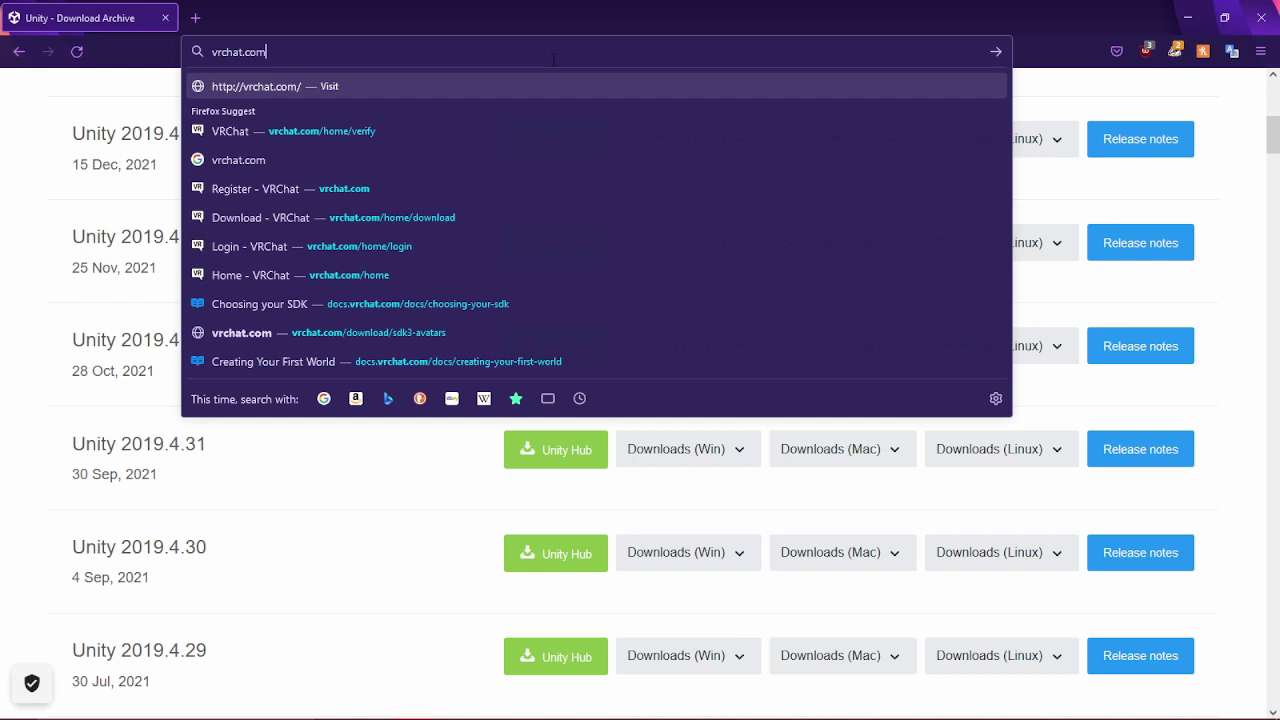
{"action": "key", "text": "BackSpace"}
{"action": "key", "text": "BackSpace"}
{"action": "type", "text": "home/down"}
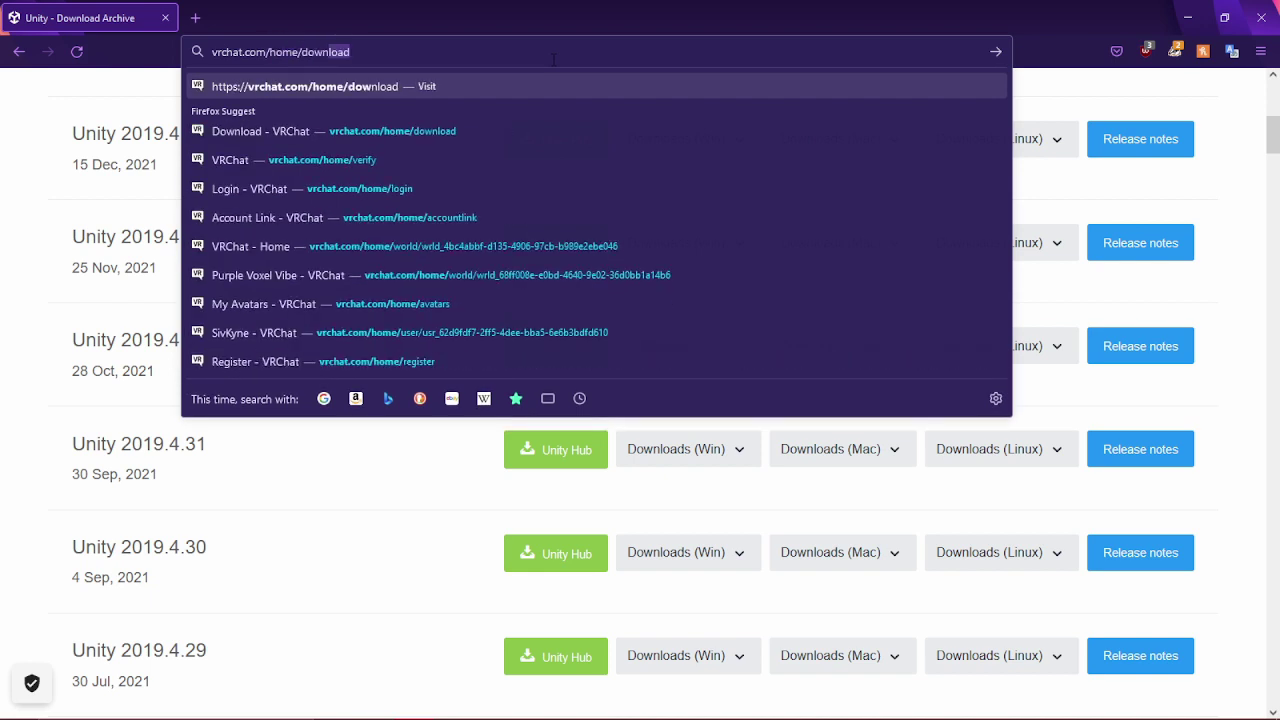
{"action": "key", "text": "Return"}
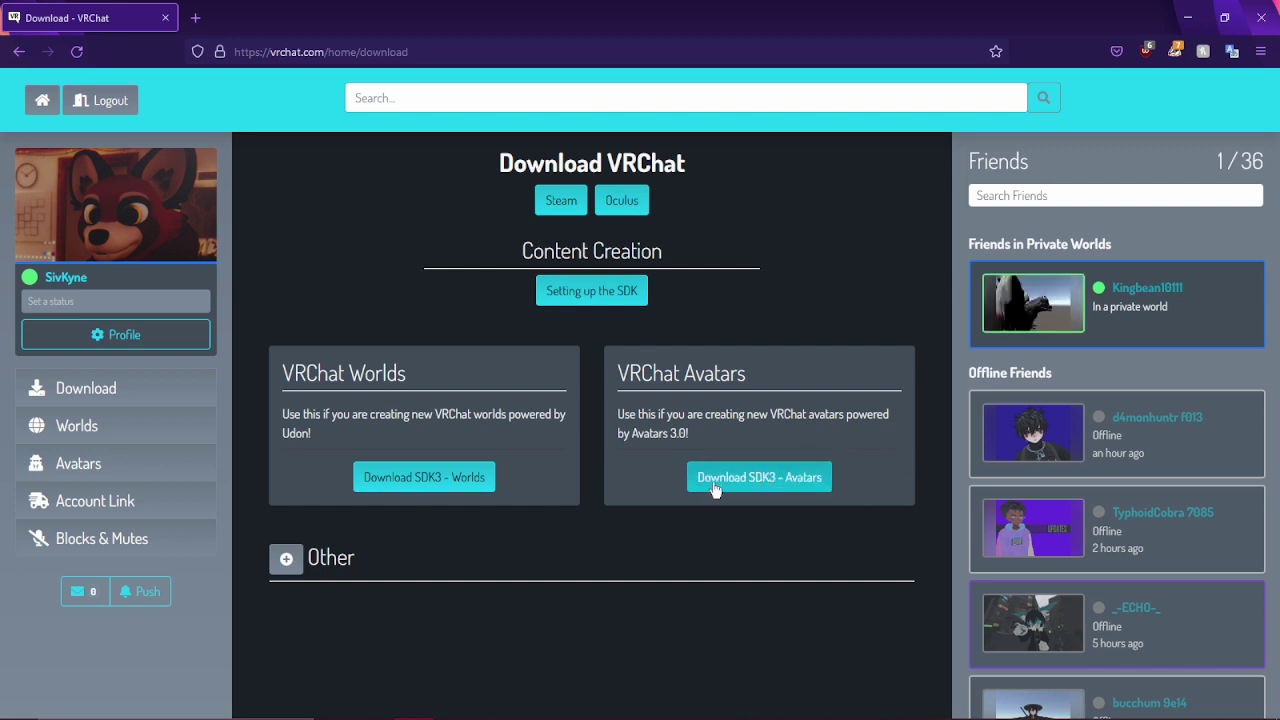
{"action": "left_click", "coordinate": [757, 470]}
{"action": "left_click", "coordinate": [765, 474]}
Step: Search the web for "dynamic bones asset" and check the price on the Dynamic Bone listing in the Unity Asset Store
{"action": "left_click", "coordinate": [433, 44]}
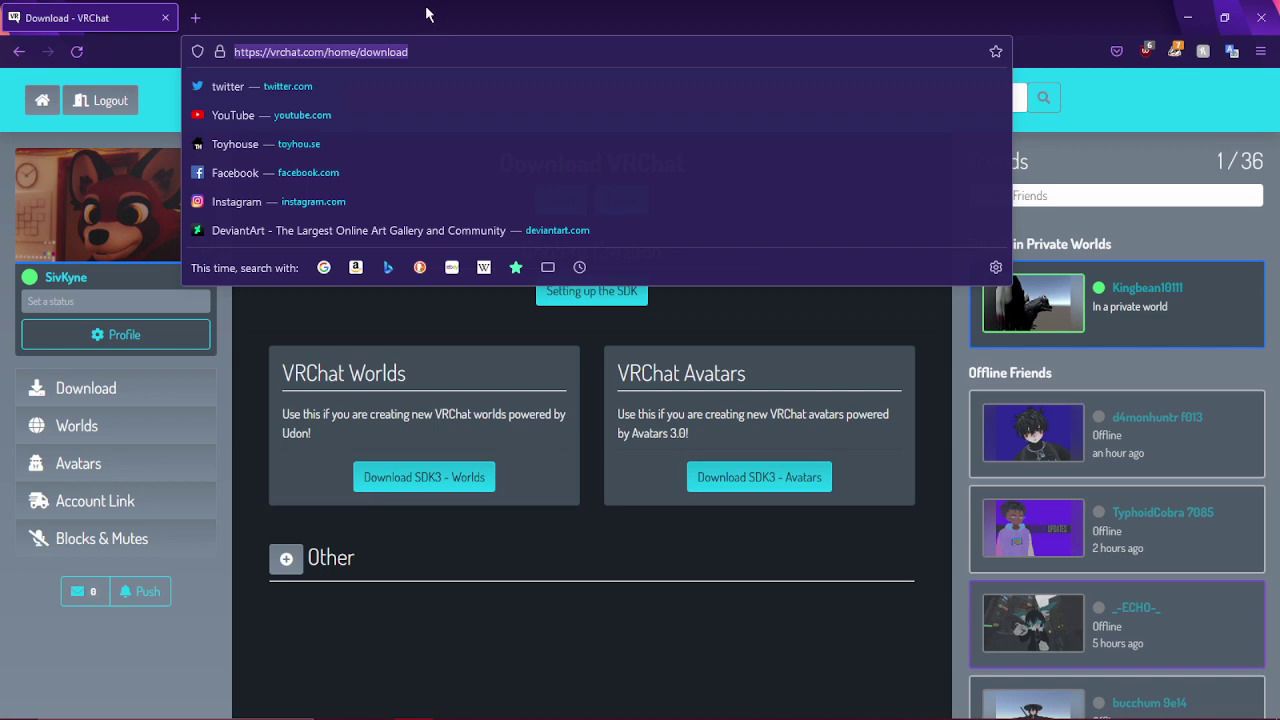
{"action": "type", "text": "dynamic bones as"}
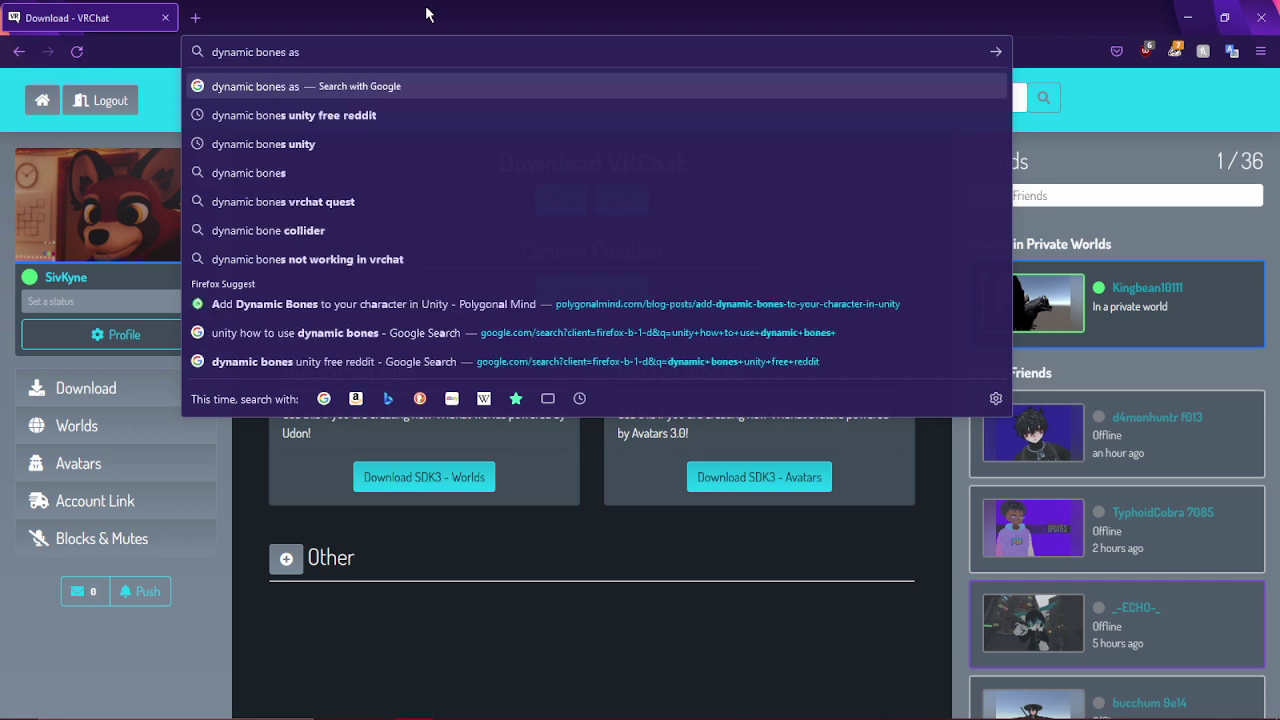
{"action": "type", "text": "set"}
{"action": "key", "text": "Return"}
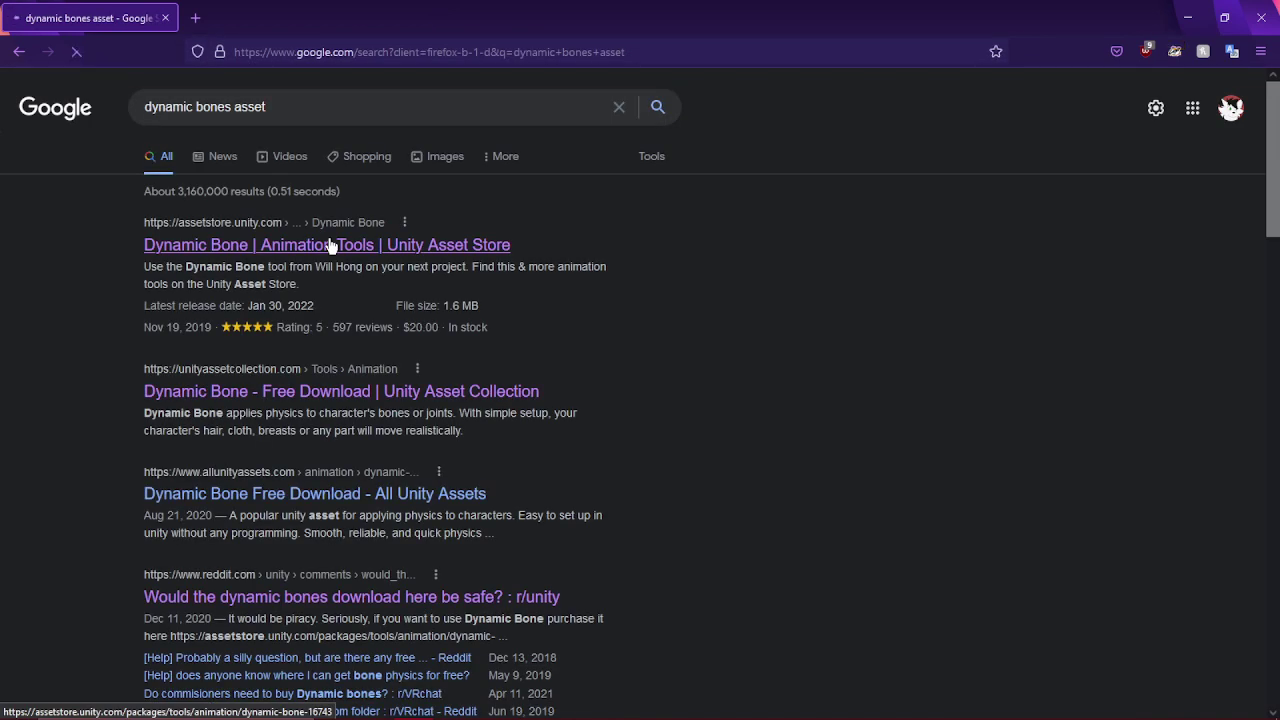
{"action": "left_click", "coordinate": [330, 245]}
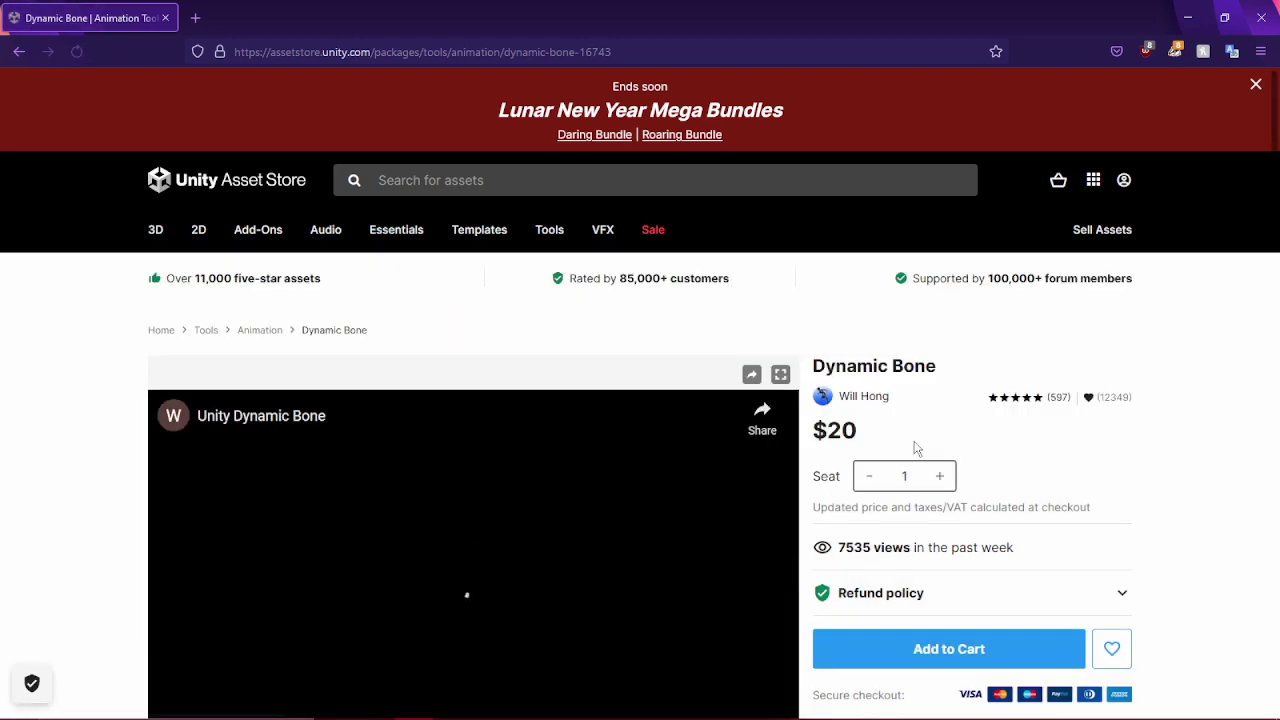
{"action": "scroll", "coordinate": [897, 439], "scroll_direction": "down", "scroll_amount": 2}
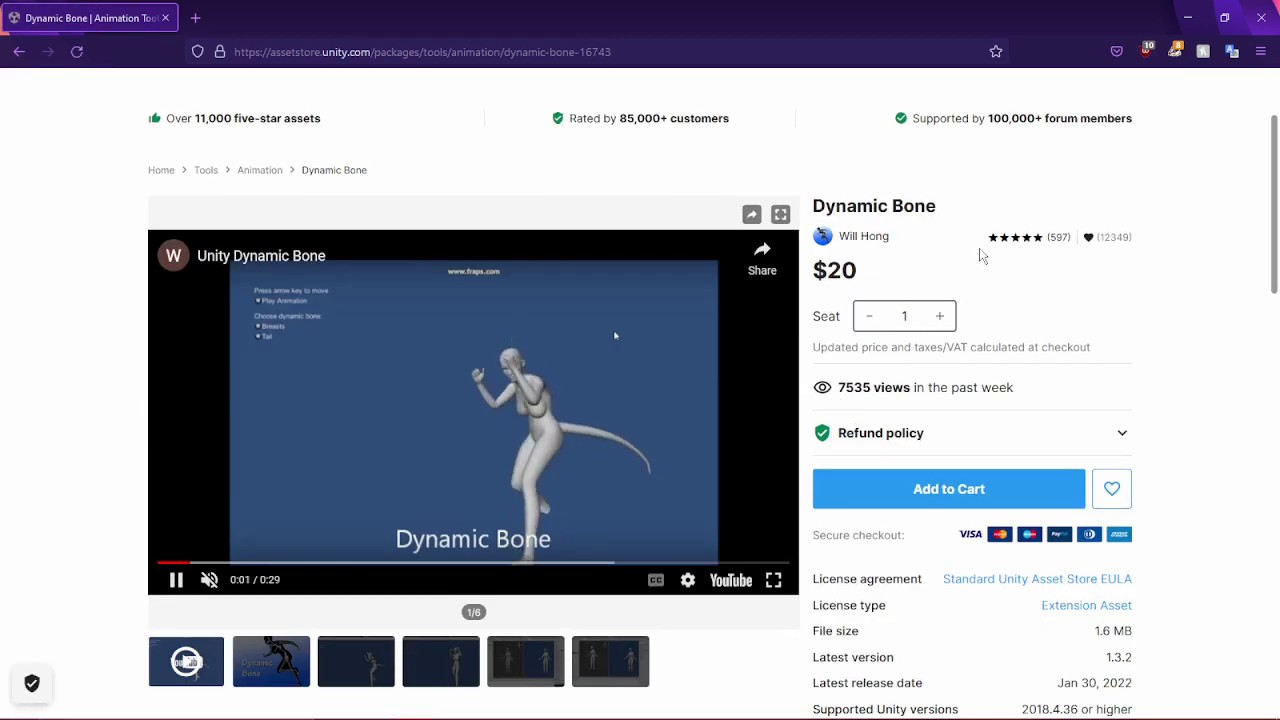
{"action": "scroll", "coordinate": [616, 320], "scroll_direction": "down", "scroll_amount": 1}
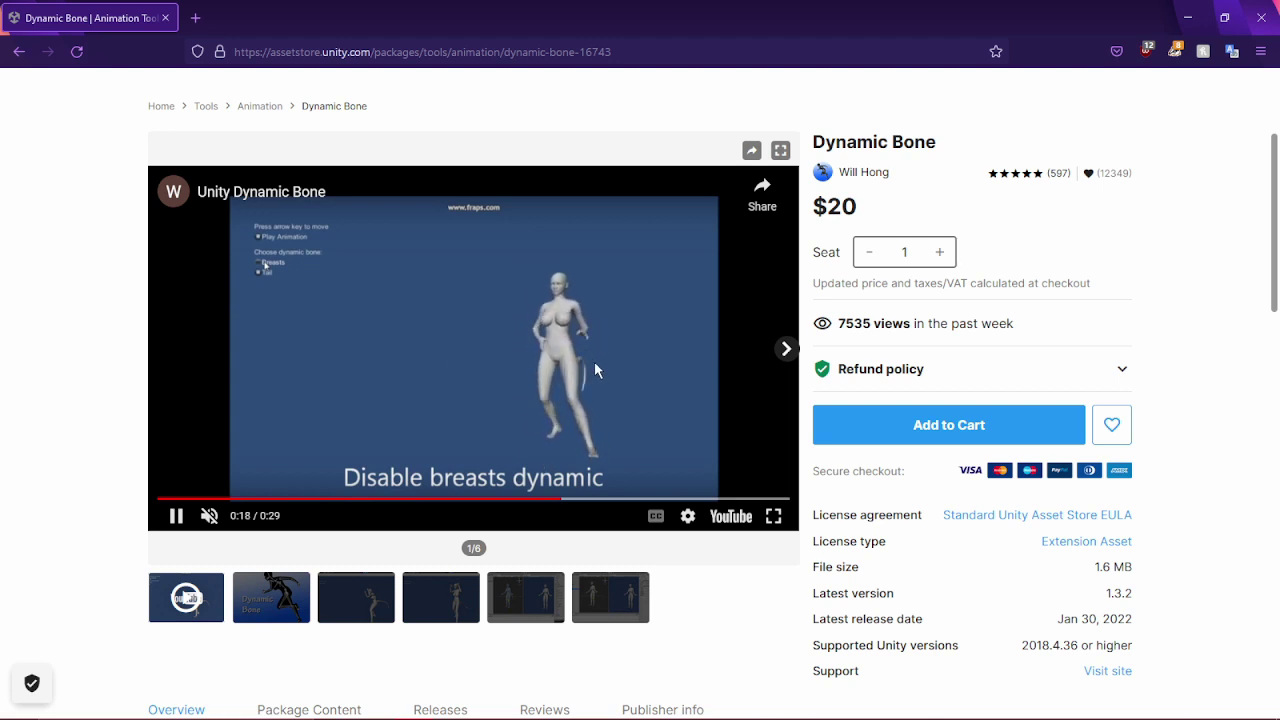
{"action": "left_click_drag", "start_coordinate": [826, 206], "coordinate": [874, 211]}
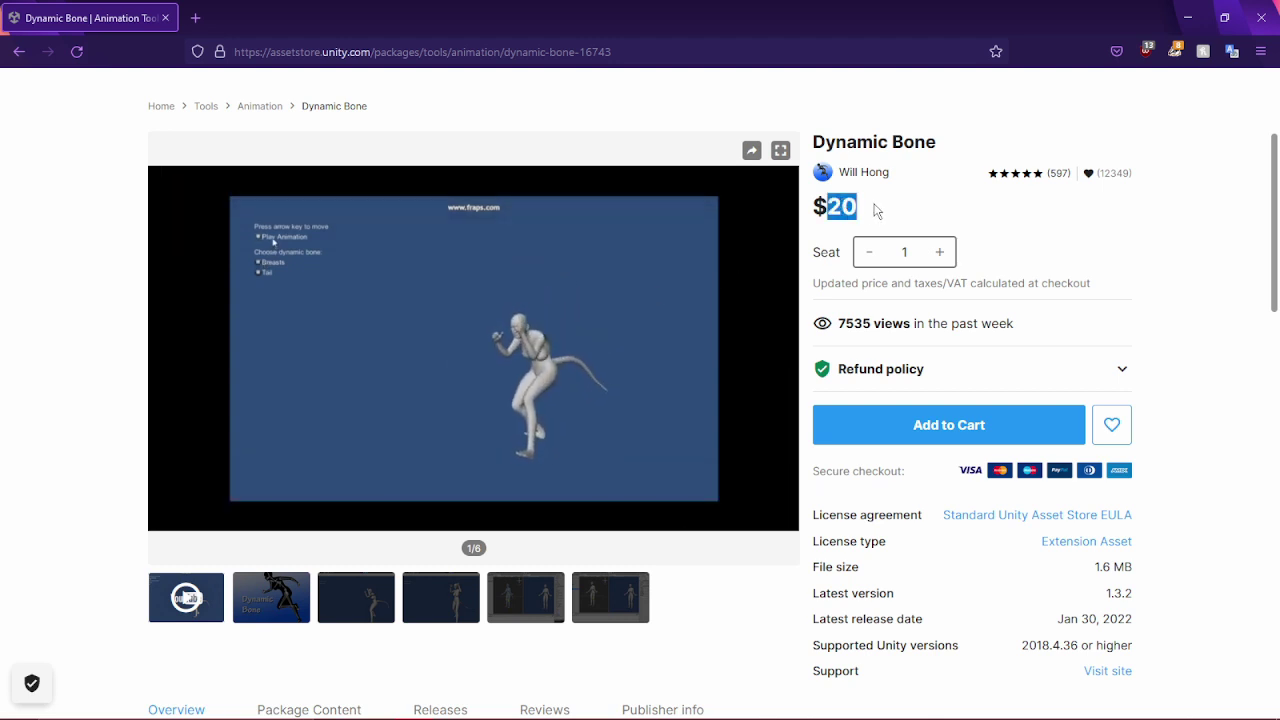
{"action": "left_click", "coordinate": [876, 210]}
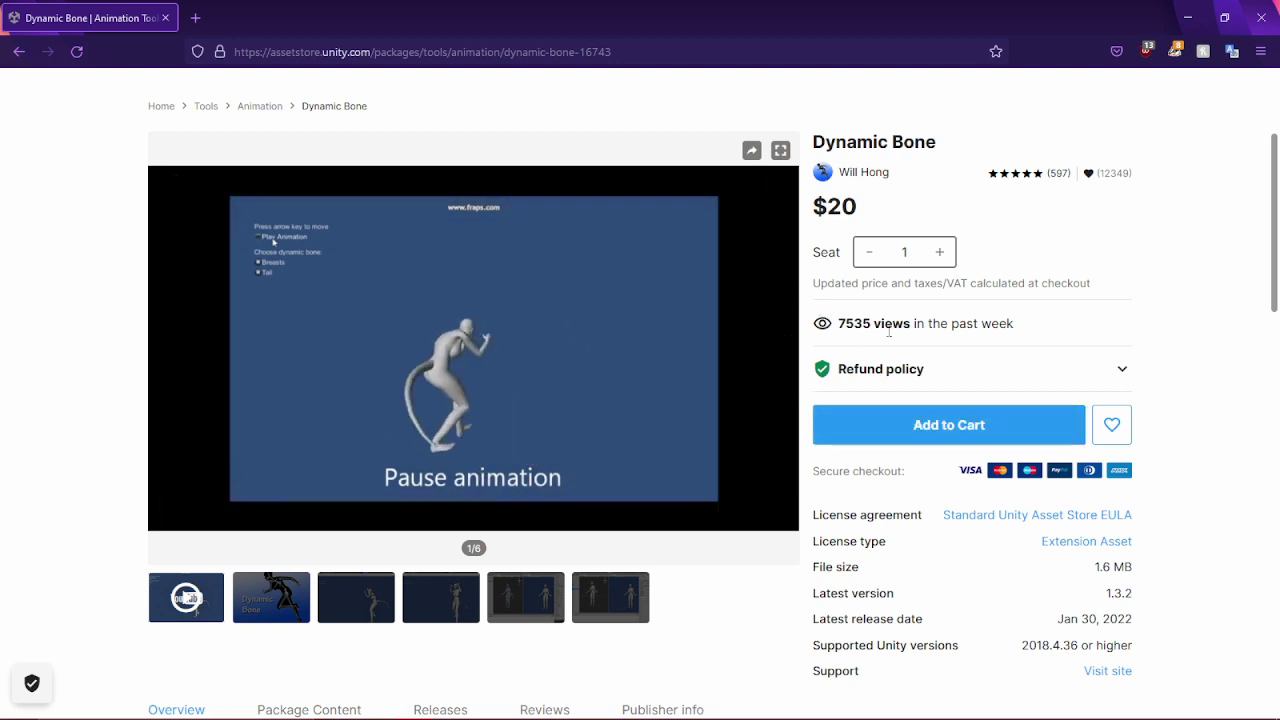
Step: Search the web for "poiyomi toon shader" and open the PoiyomiToonShader releases page on GitHub
{"action": "left_click", "coordinate": [521, 60]}
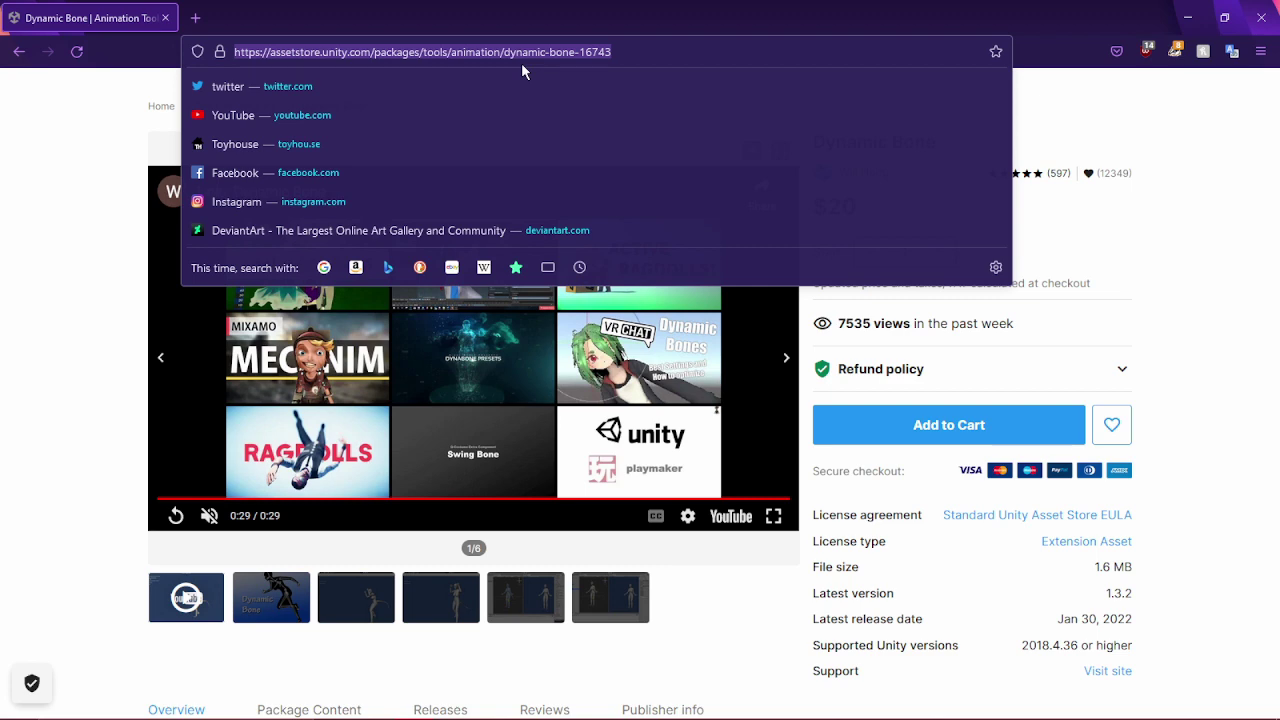
{"action": "type", "text": "poiyomi"}
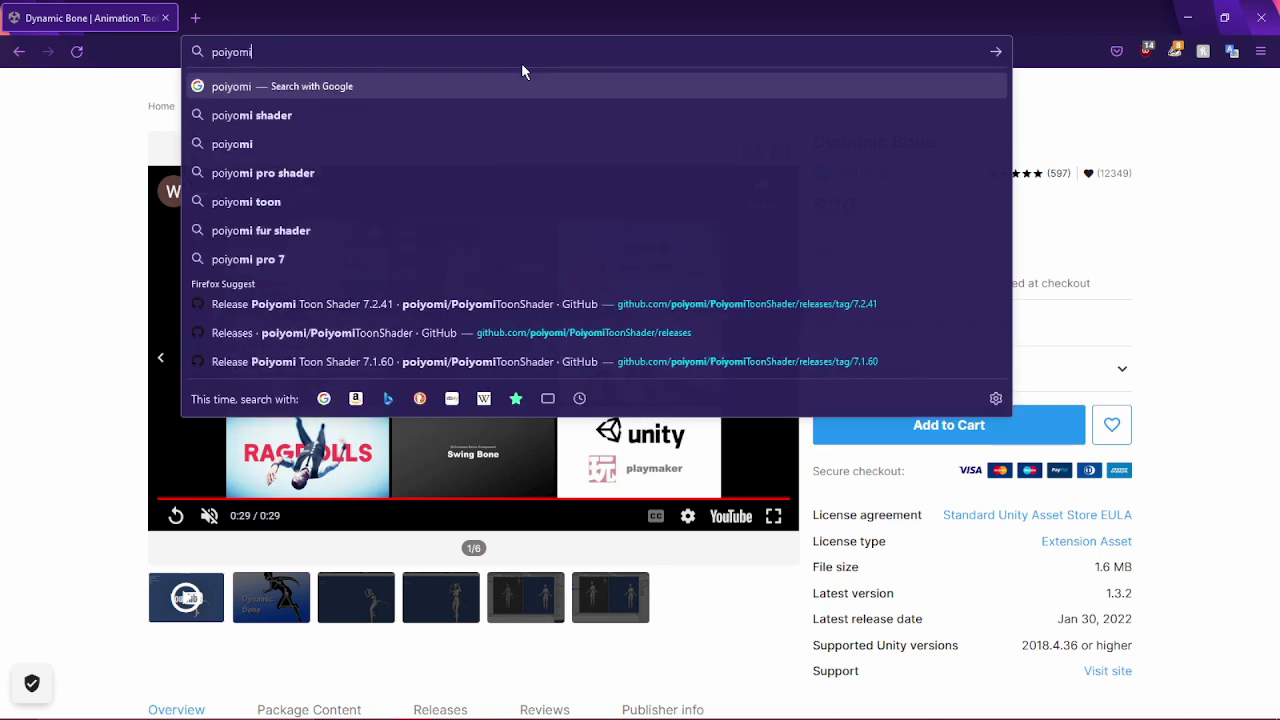
{"action": "type", "text": " toon shader"}
{"action": "key", "text": "Return"}
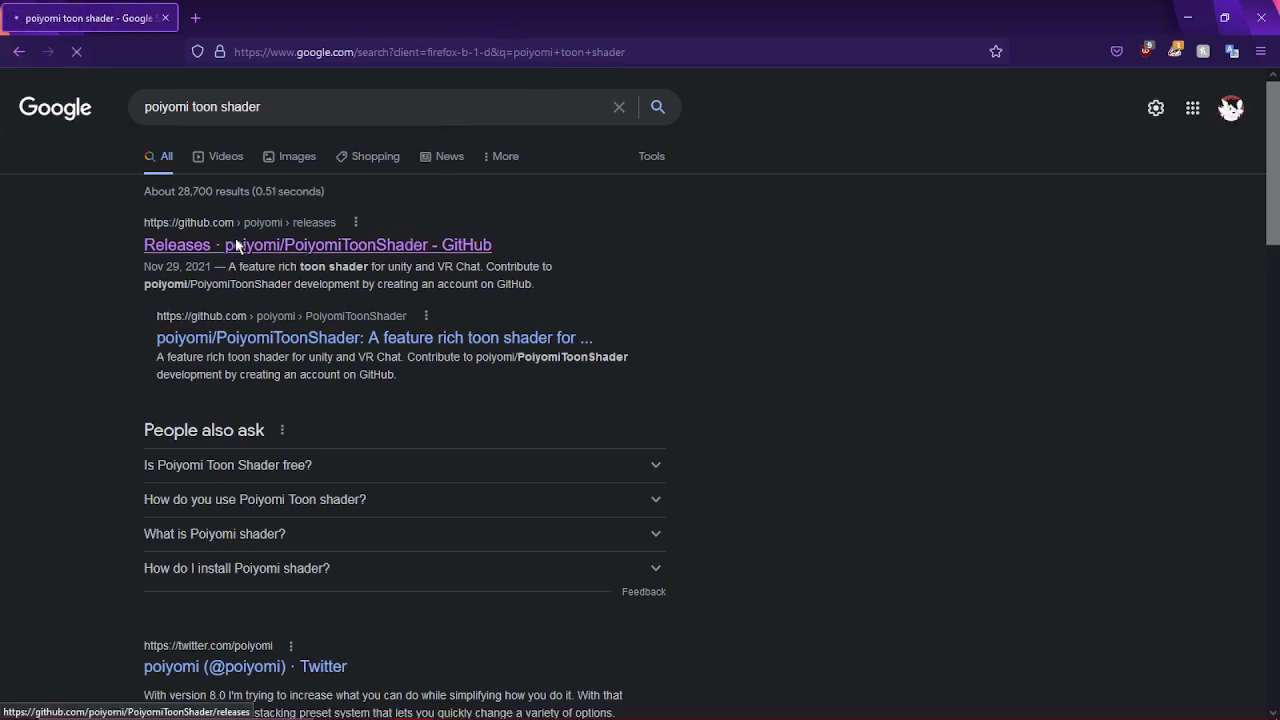
{"action": "scroll", "coordinate": [518, 352], "scroll_direction": "down", "scroll_amount": 1}
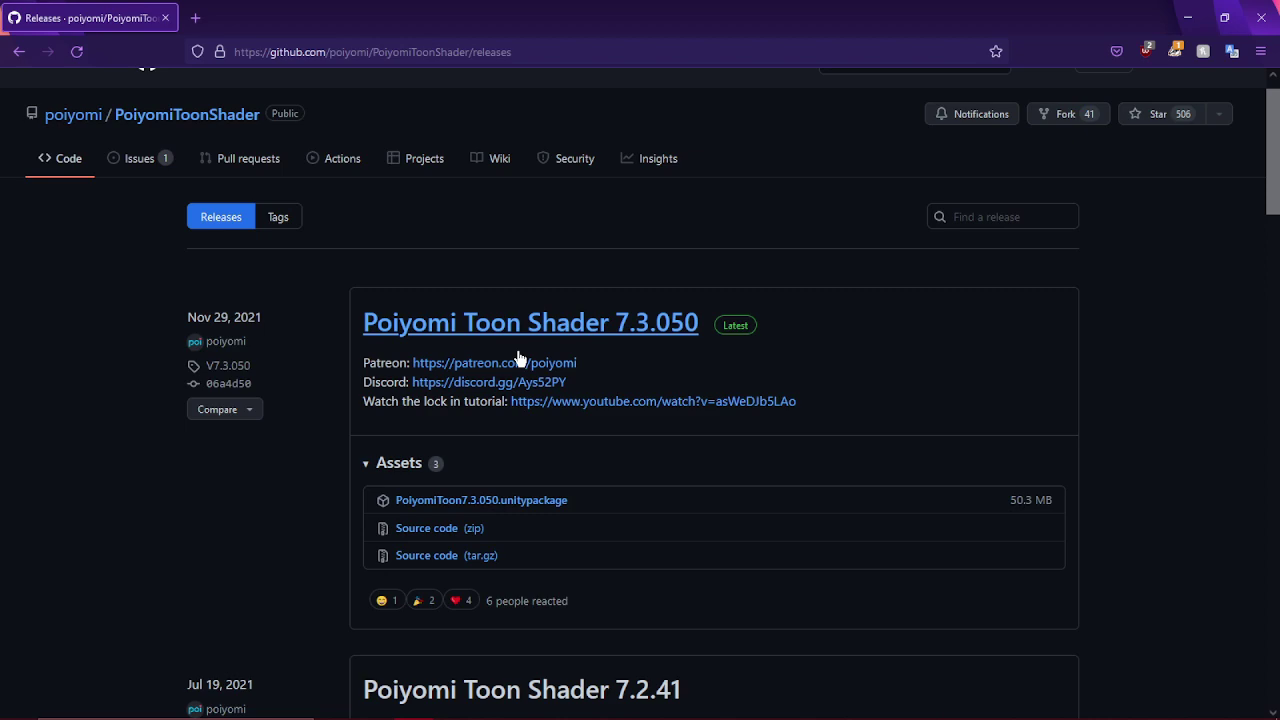
Step: Examine the older Poiyomi Toon Shader releases and return to the latest release's assets
{"action": "scroll", "coordinate": [510, 345], "scroll_direction": "down", "scroll_amount": 3}
{"action": "scroll", "coordinate": [440, 290], "scroll_direction": "down", "scroll_amount": 3}
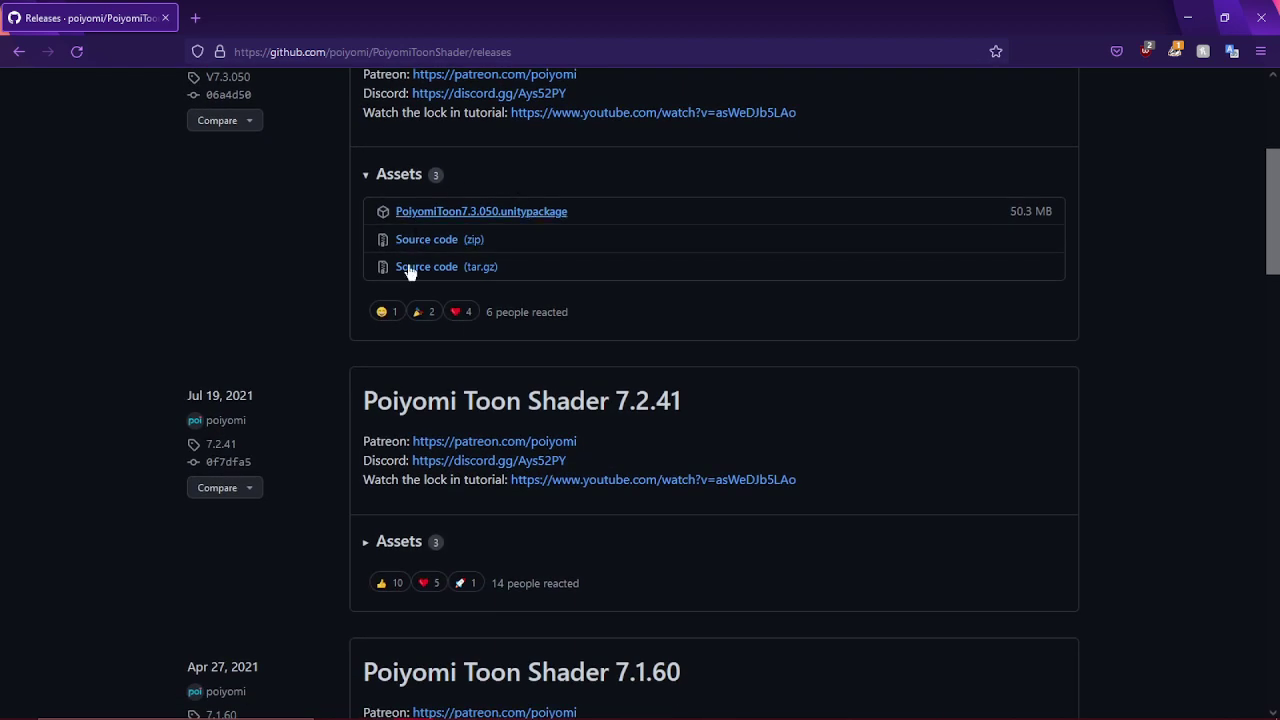
{"action": "scroll", "coordinate": [455, 268], "scroll_direction": "down", "scroll_amount": 4}
{"action": "scroll", "coordinate": [494, 297], "scroll_direction": "up", "scroll_amount": 3}
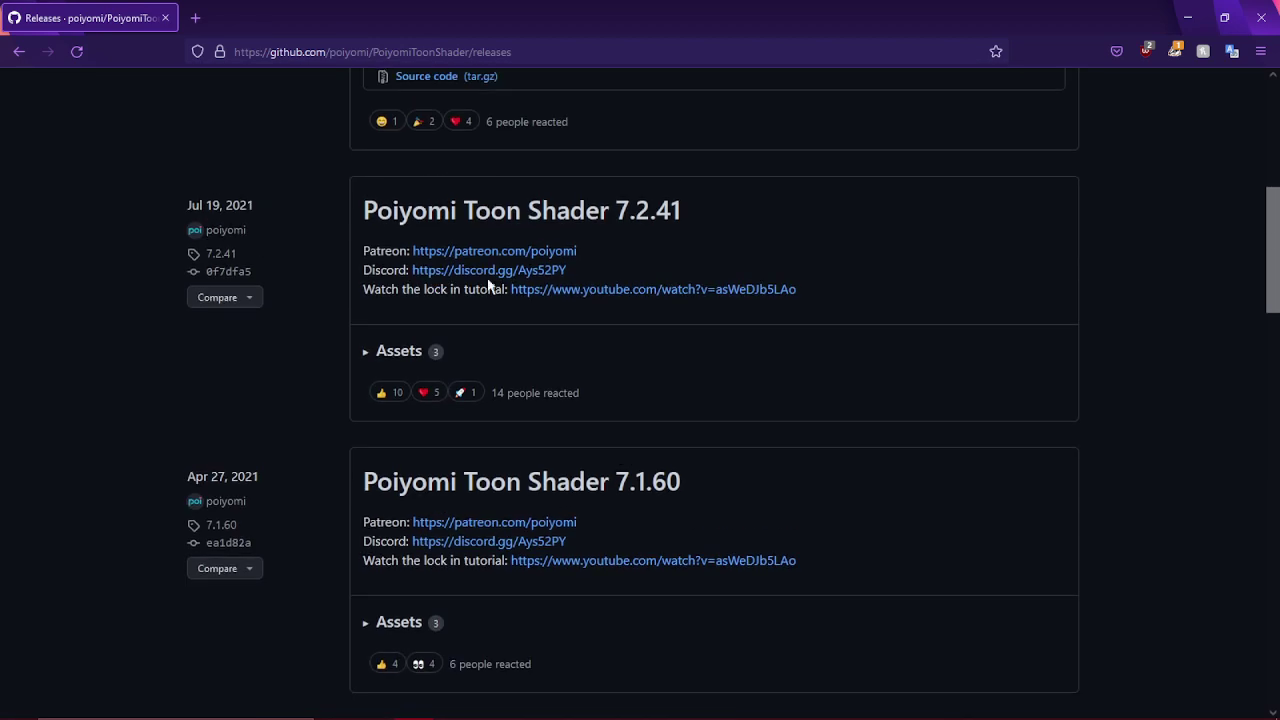
{"action": "scroll", "coordinate": [351, 363], "scroll_direction": "down", "scroll_amount": 8}
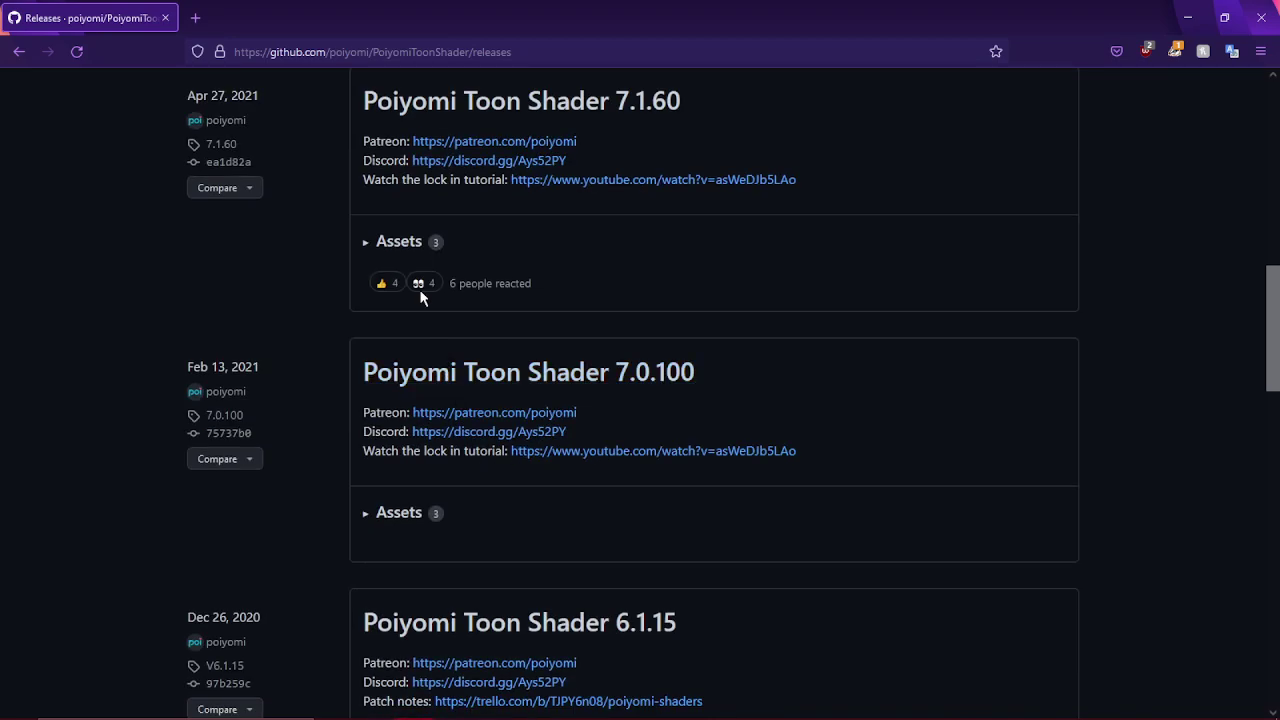
{"action": "scroll", "coordinate": [458, 370], "scroll_direction": "down", "scroll_amount": 10}
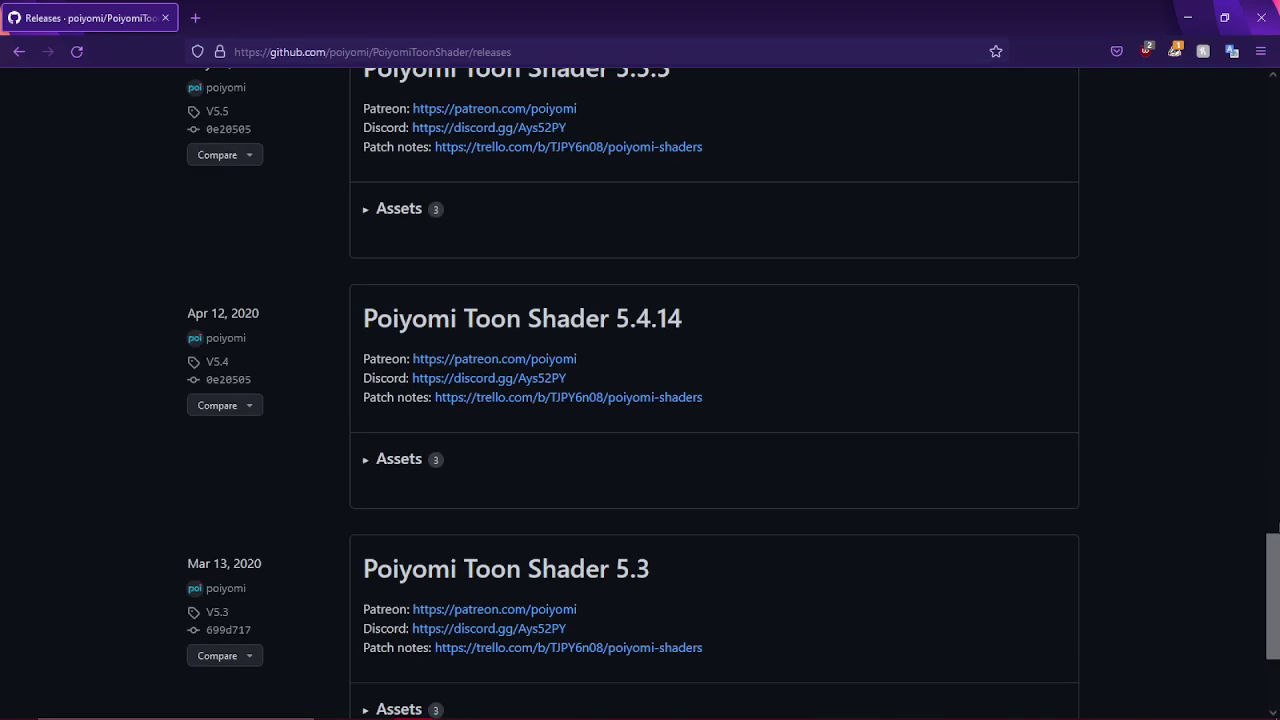
{"action": "left_click_drag", "start_coordinate": [1273, 560], "coordinate": [1277, 236]}
{"action": "scroll", "coordinate": [1278, 237], "scroll_direction": "up", "scroll_amount": 6}
{"action": "scroll", "coordinate": [620, 453], "scroll_direction": "up", "scroll_amount": 3}
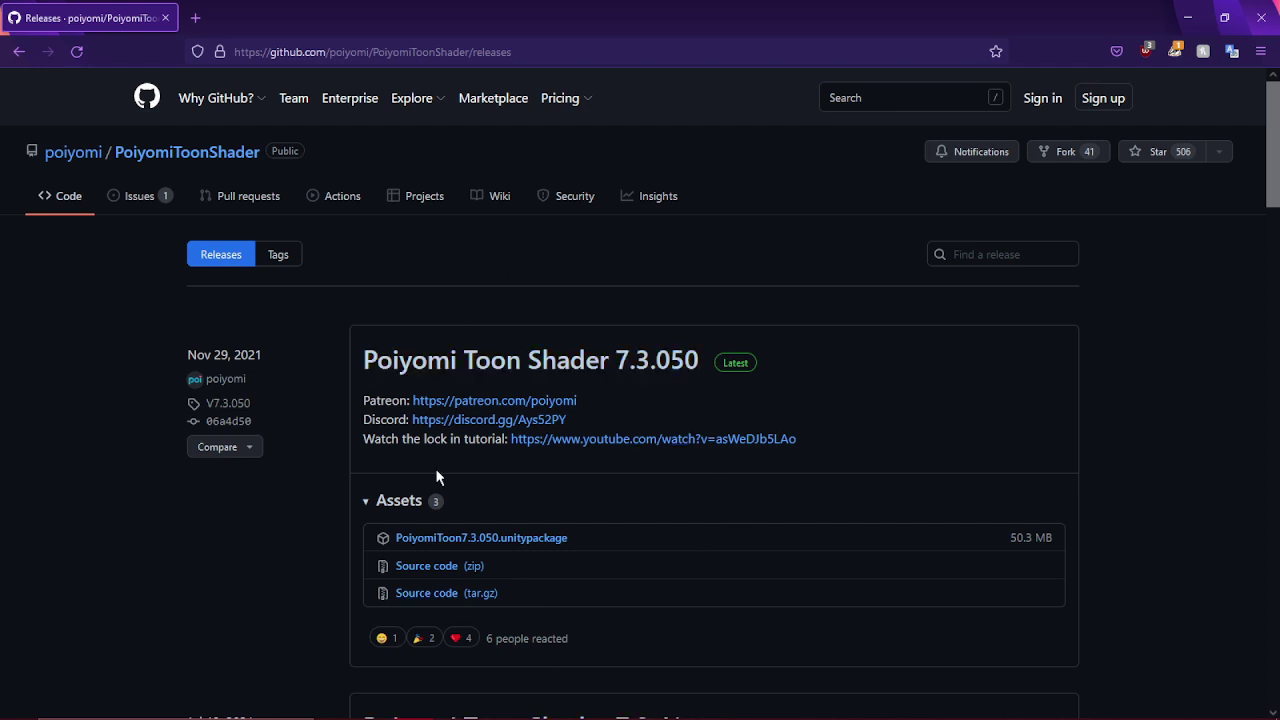
Step: Go to gumroad.com and open its Discover page of products
{"action": "left_click", "coordinate": [635, 52]}
{"action": "type", "text": "gumroad.com/"}
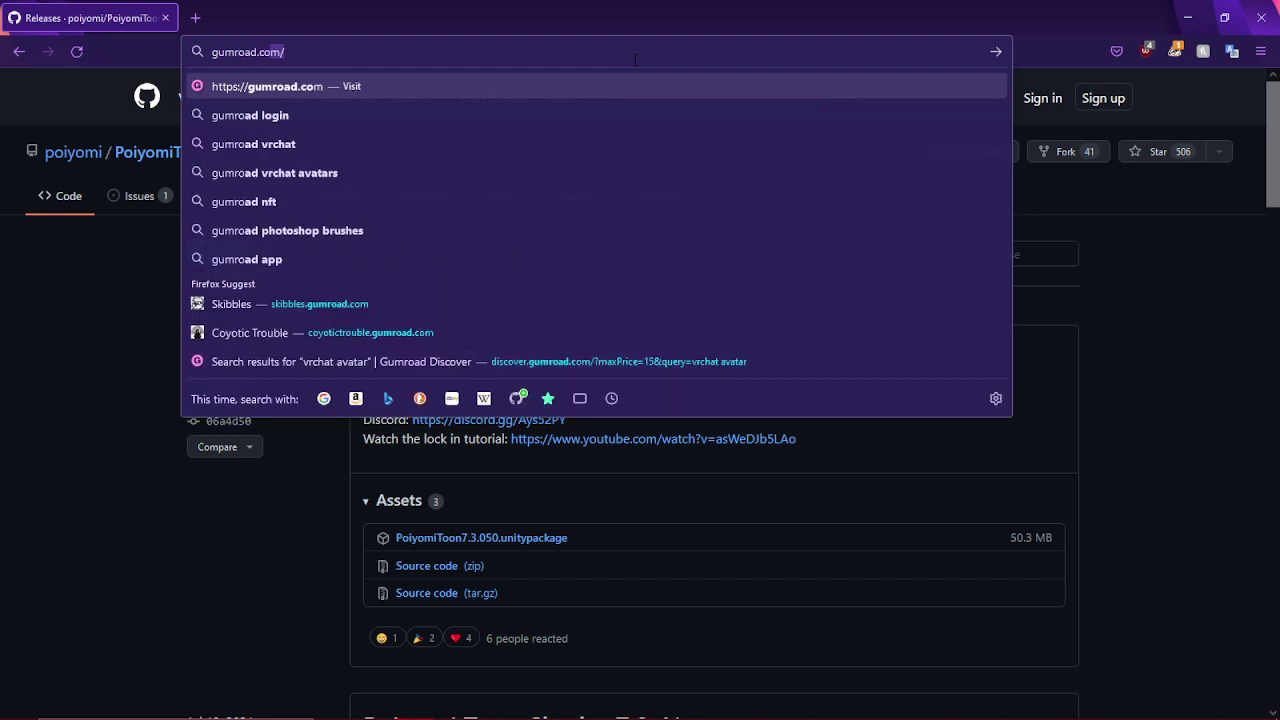
{"action": "key", "text": "Return"}
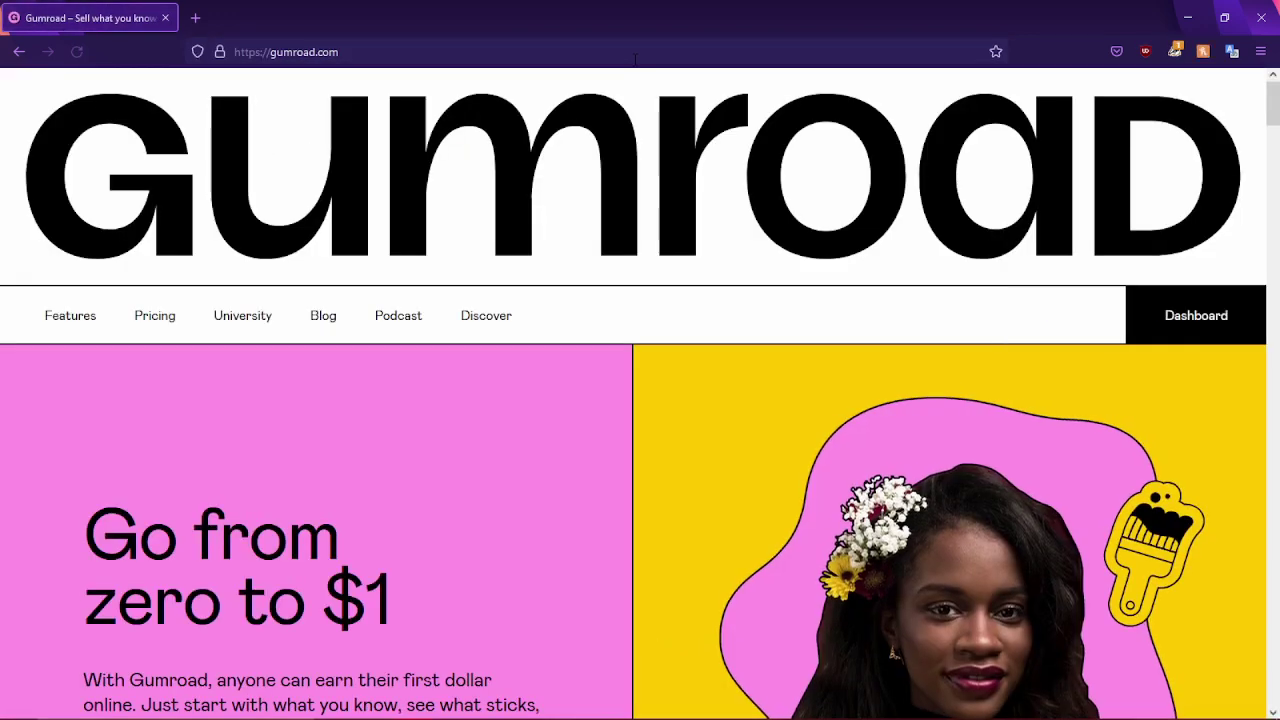
{"action": "left_click", "coordinate": [482, 322]}
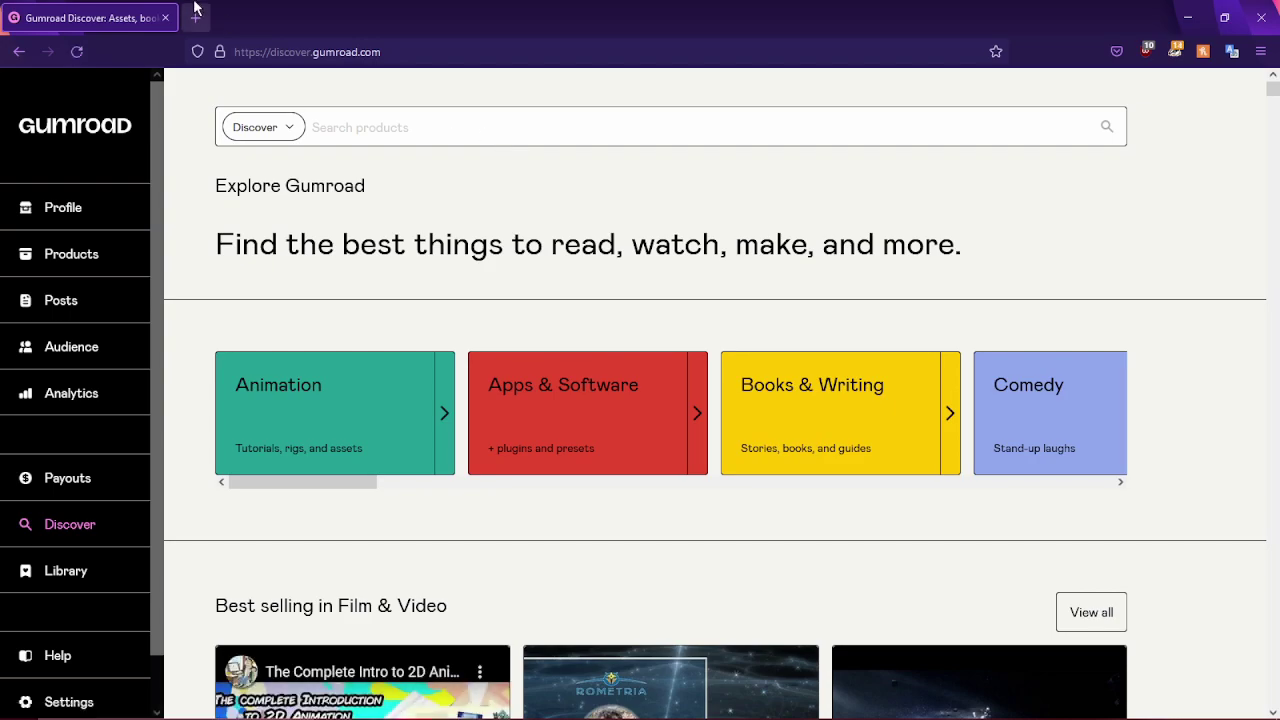
{"action": "left_click", "coordinate": [195, 17]}
{"action": "type", "text": "booth.pm/"}
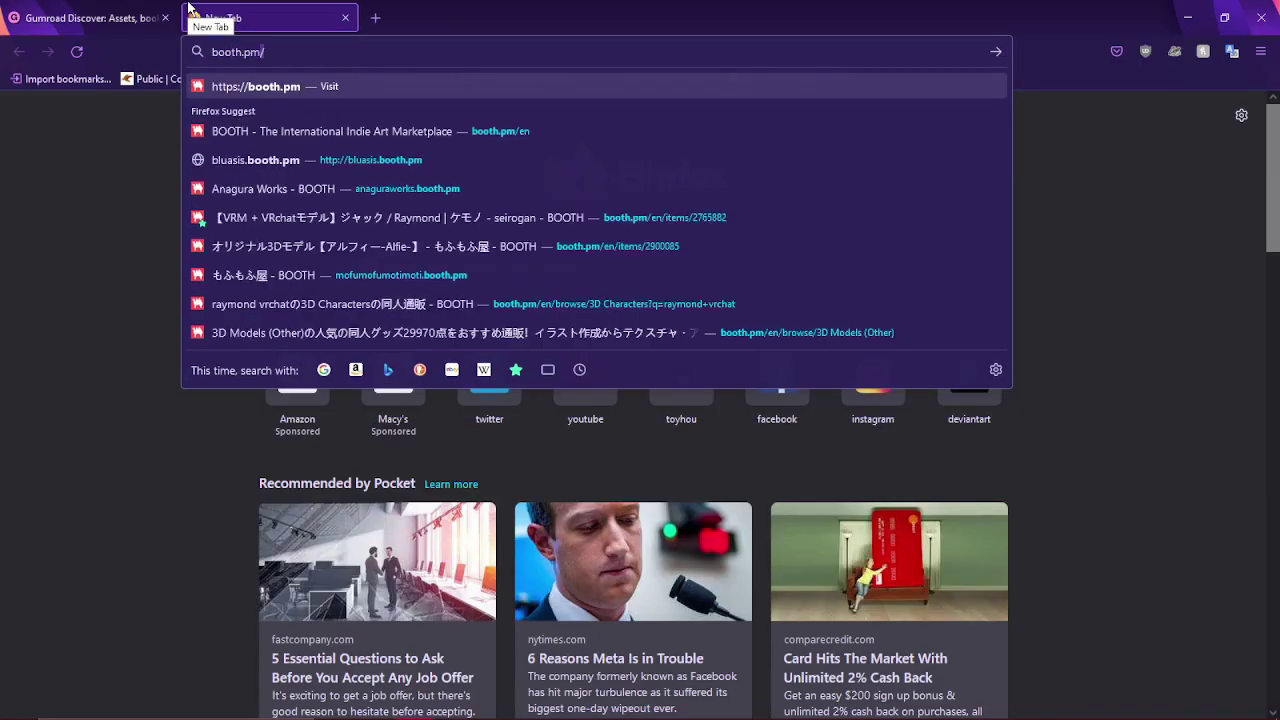
{"action": "left_click", "coordinate": [341, 14]}
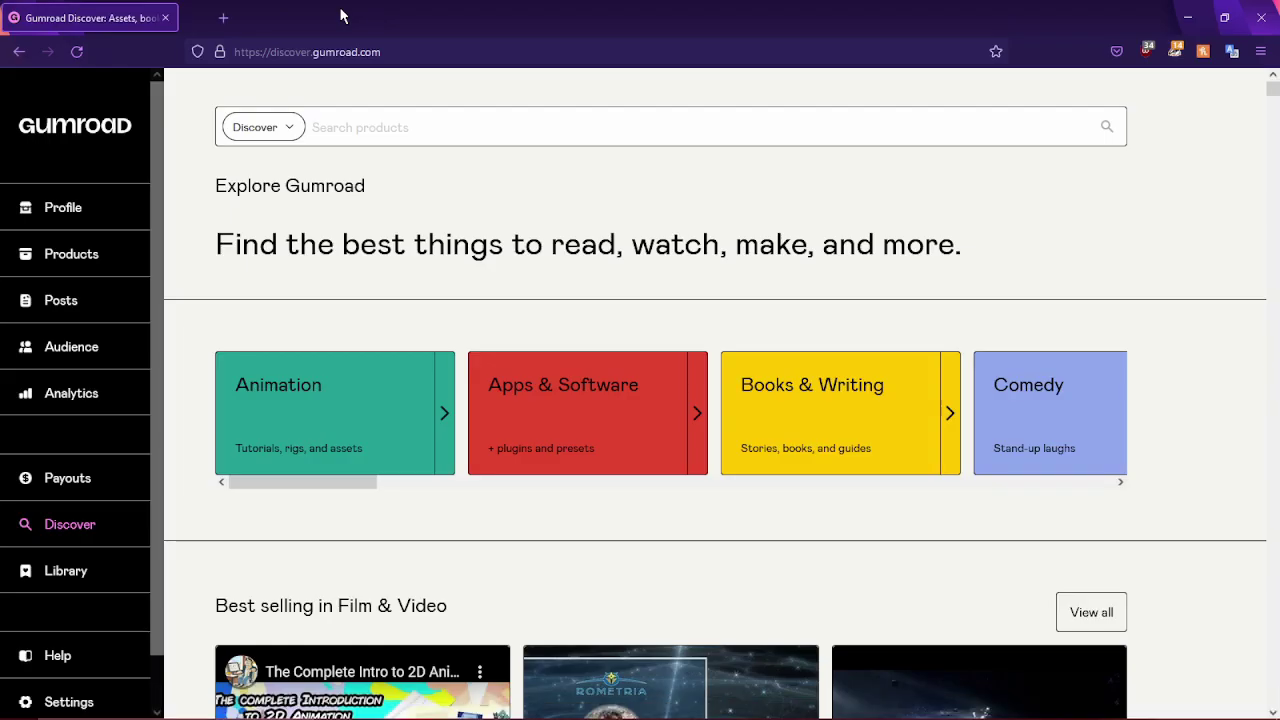
Step: Search Gumroad's products for "vrchat avatar" and browse the resulting avatar listings
{"action": "left_click", "coordinate": [390, 128]}
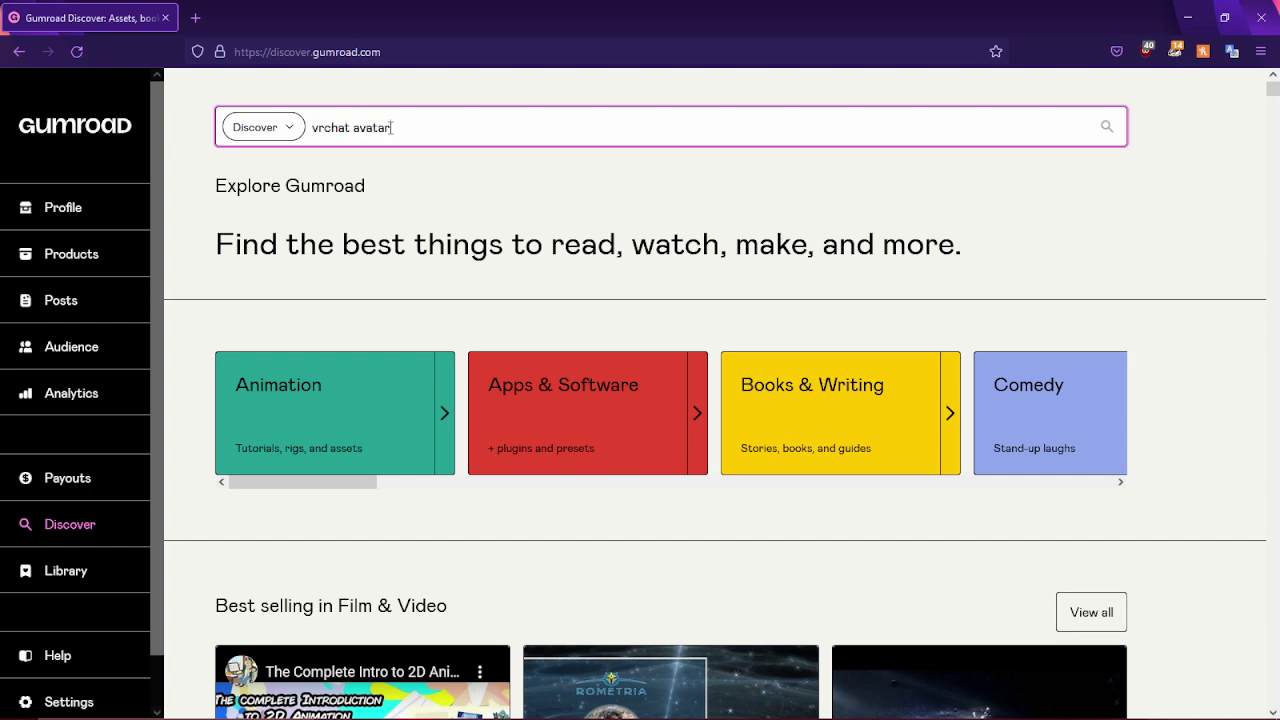
{"action": "key", "text": "Return"}
{"action": "scroll", "coordinate": [483, 234], "scroll_direction": "down", "scroll_amount": 2}
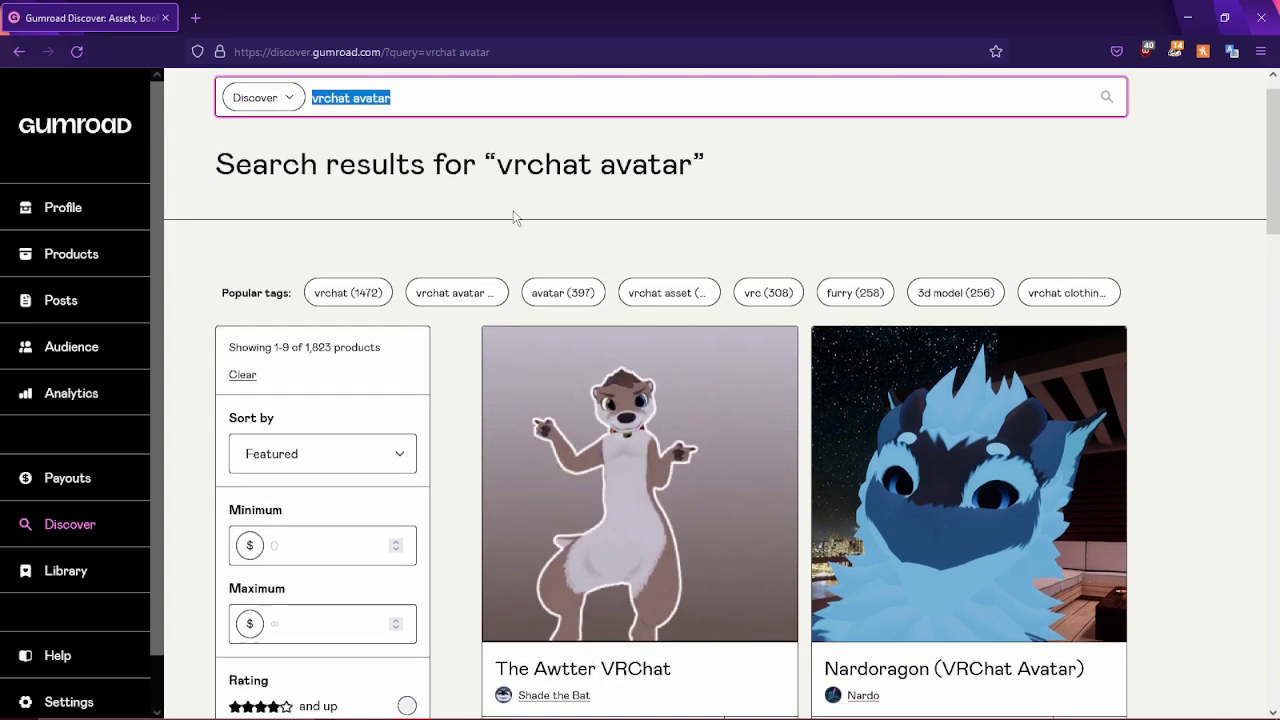
{"action": "scroll", "coordinate": [500, 255], "scroll_direction": "down", "scroll_amount": 5}
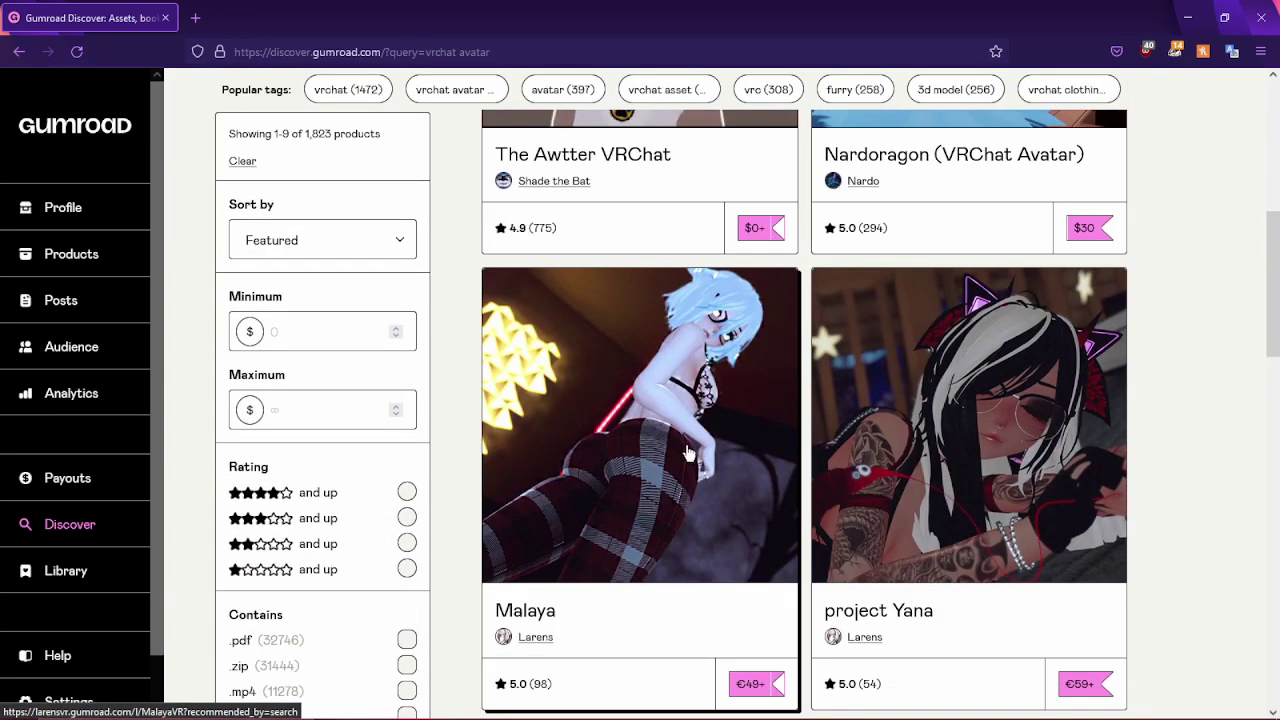
Step: Limit the "vrchat avatar" search results to a maximum price of $0
{"action": "scroll", "coordinate": [930, 400], "scroll_direction": "down", "scroll_amount": 2}
{"action": "scroll", "coordinate": [700, 448], "scroll_direction": "down", "scroll_amount": 2}
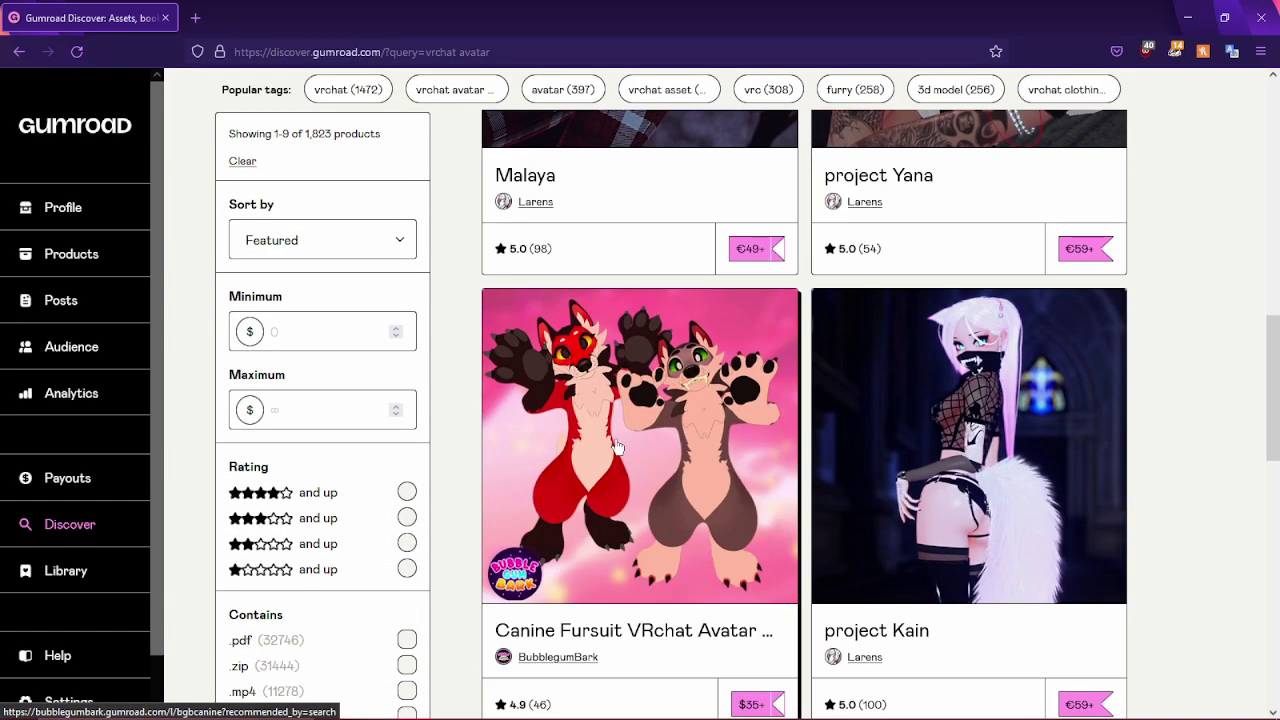
{"action": "scroll", "coordinate": [797, 475], "scroll_direction": "down", "scroll_amount": 2}
{"action": "left_click_drag", "start_coordinate": [1272, 453], "coordinate": [1268, 160]}
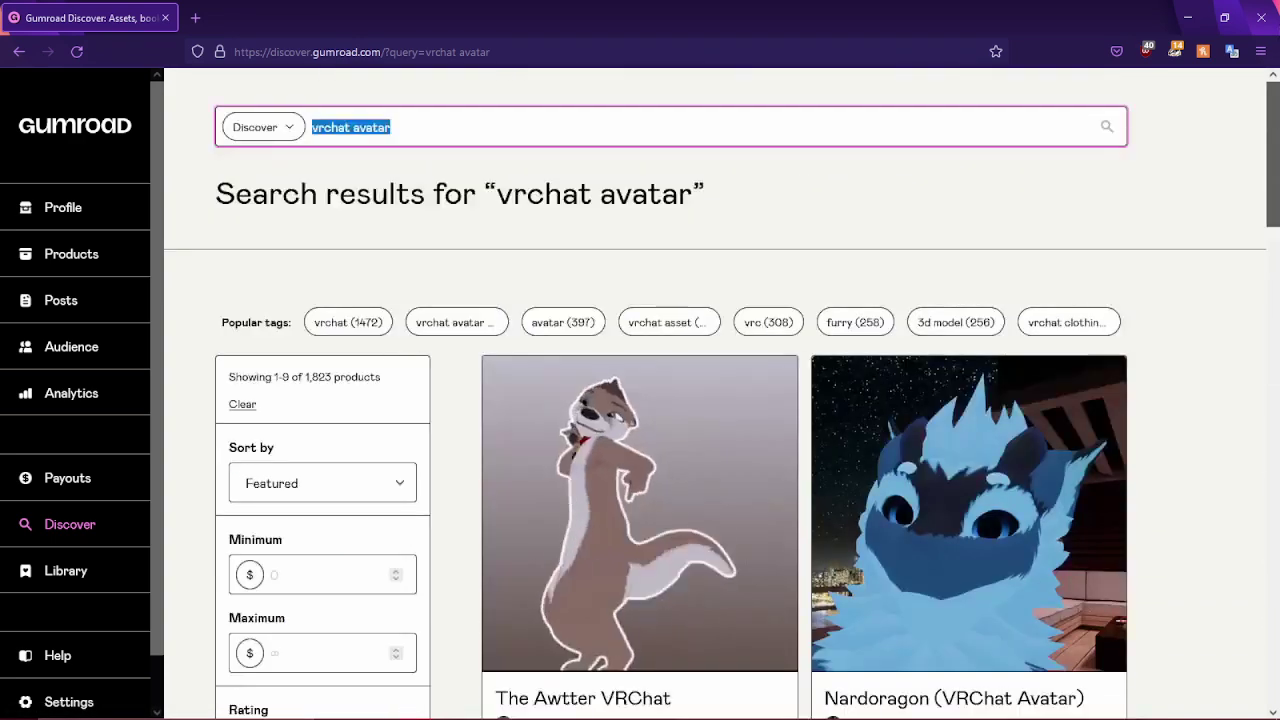
{"action": "left_click", "coordinate": [329, 651]}
{"action": "type", "text": "0"}
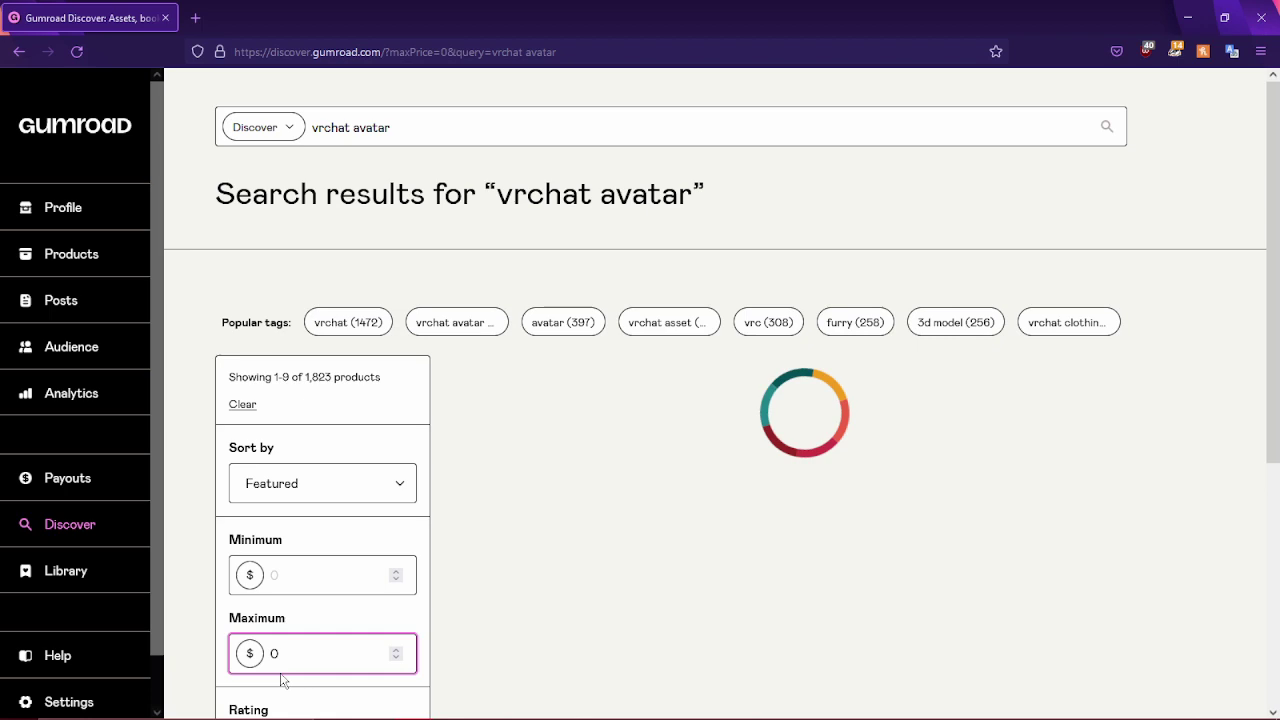
{"action": "left_click", "coordinate": [449, 514]}
Step: Browse the free avatar listings and open the product page of the VRChat PC/Quest Fox avatar
{"action": "scroll", "coordinate": [452, 517], "scroll_direction": "down", "scroll_amount": 2}
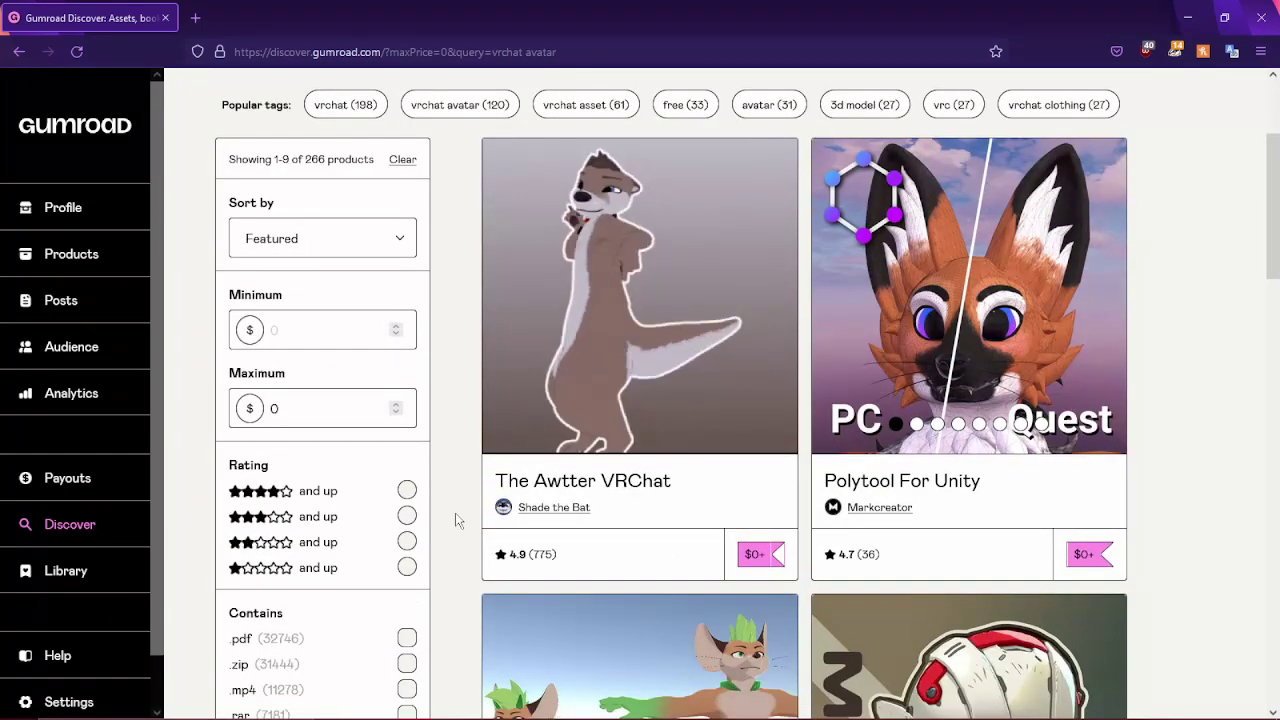
{"action": "scroll", "coordinate": [456, 517], "scroll_direction": "down", "scroll_amount": 15}
{"action": "scroll", "coordinate": [452, 505], "scroll_direction": "up", "scroll_amount": 3}
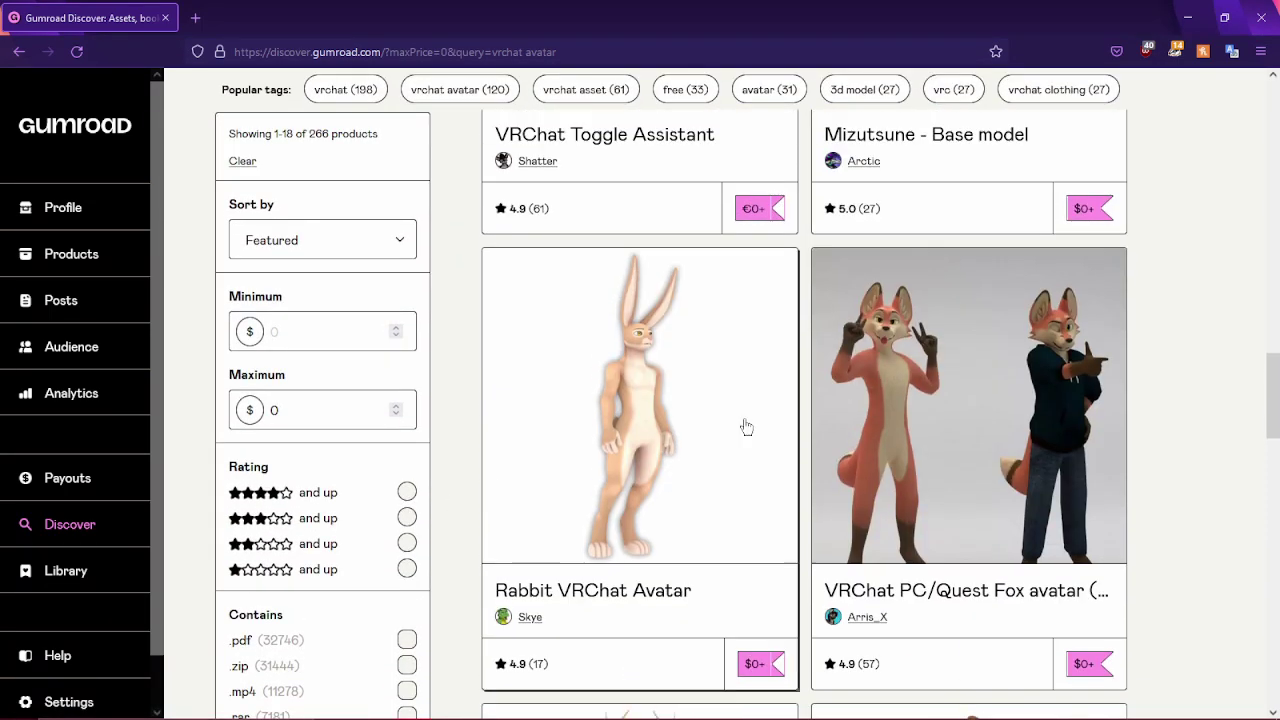
{"action": "left_click", "coordinate": [860, 405]}
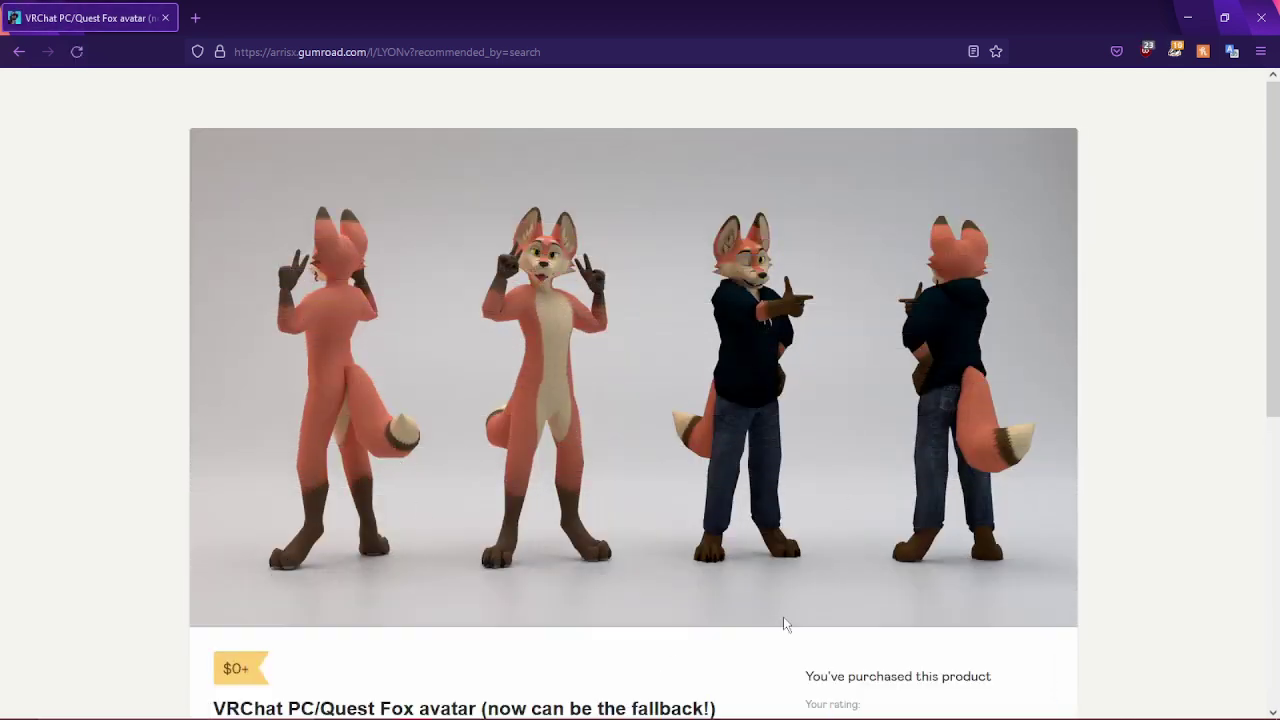
Step: Purchase the VRChat PC/Quest Fox avatar again for $0 and complete the checkout
{"action": "scroll", "coordinate": [554, 451], "scroll_direction": "down", "scroll_amount": 5}
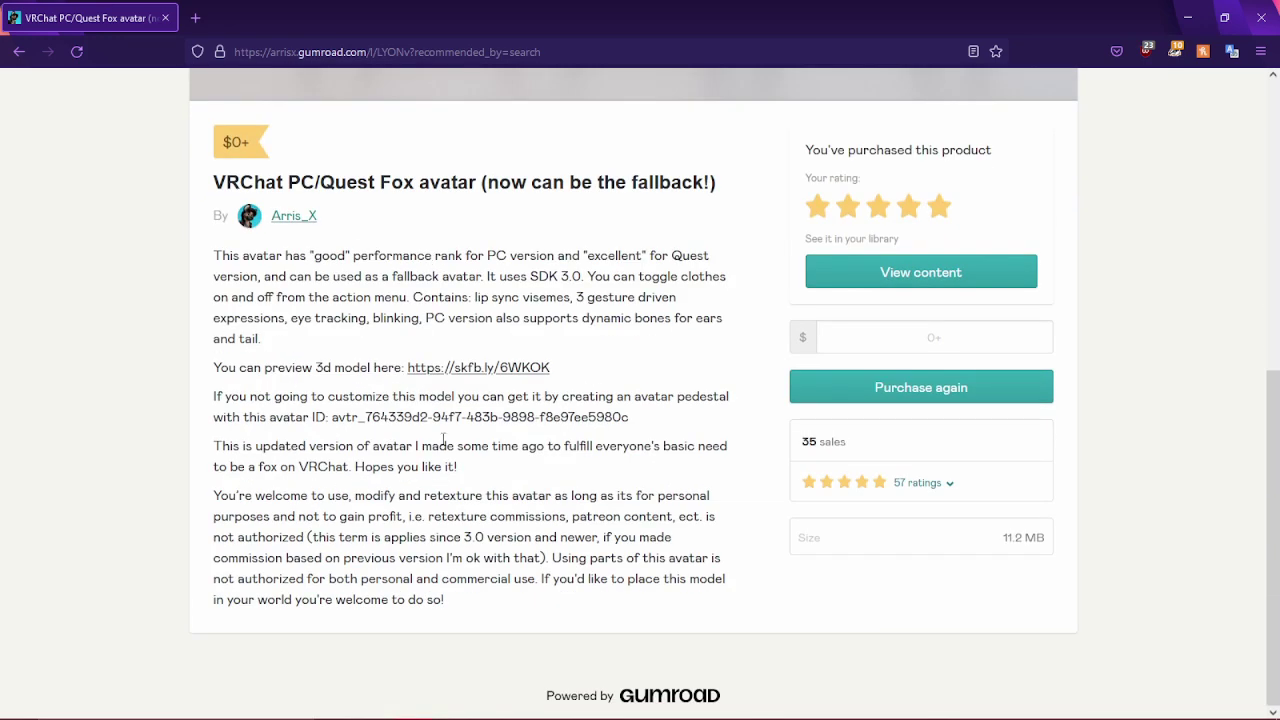
{"action": "left_click", "coordinate": [942, 342]}
{"action": "type", "text": "1"}
{"action": "left_click", "coordinate": [929, 390]}
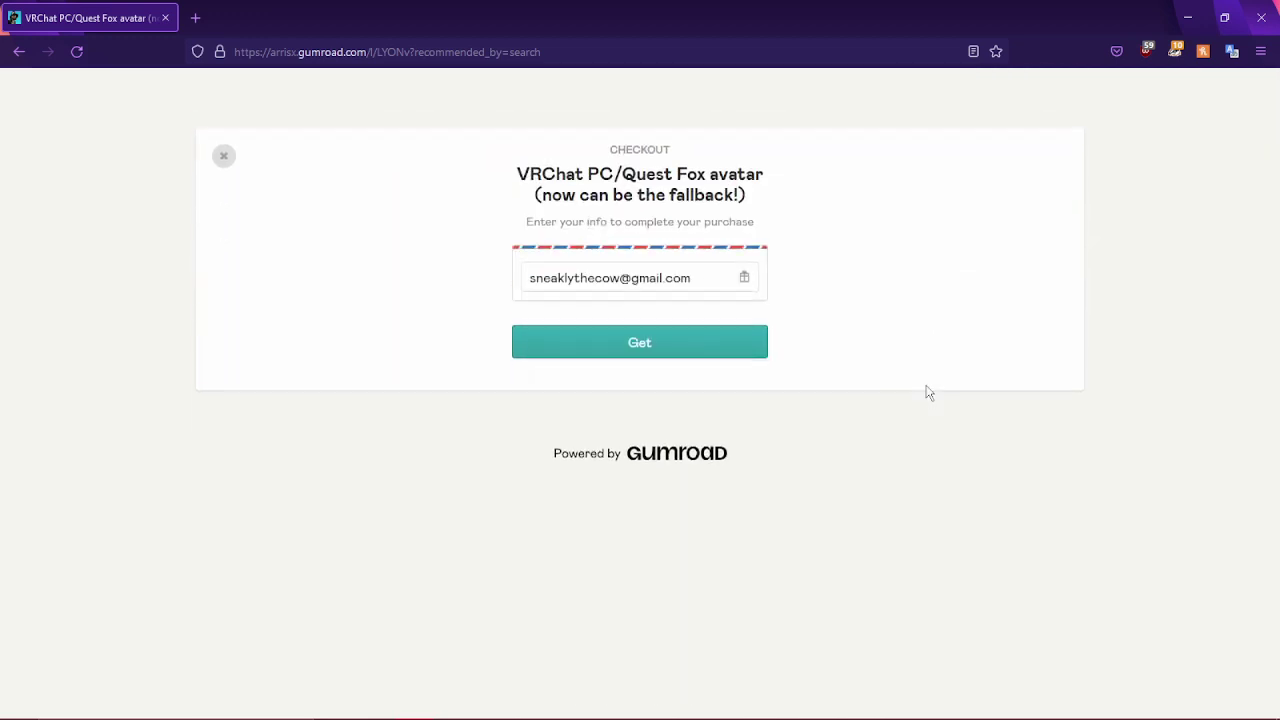
{"action": "left_click", "coordinate": [706, 346]}
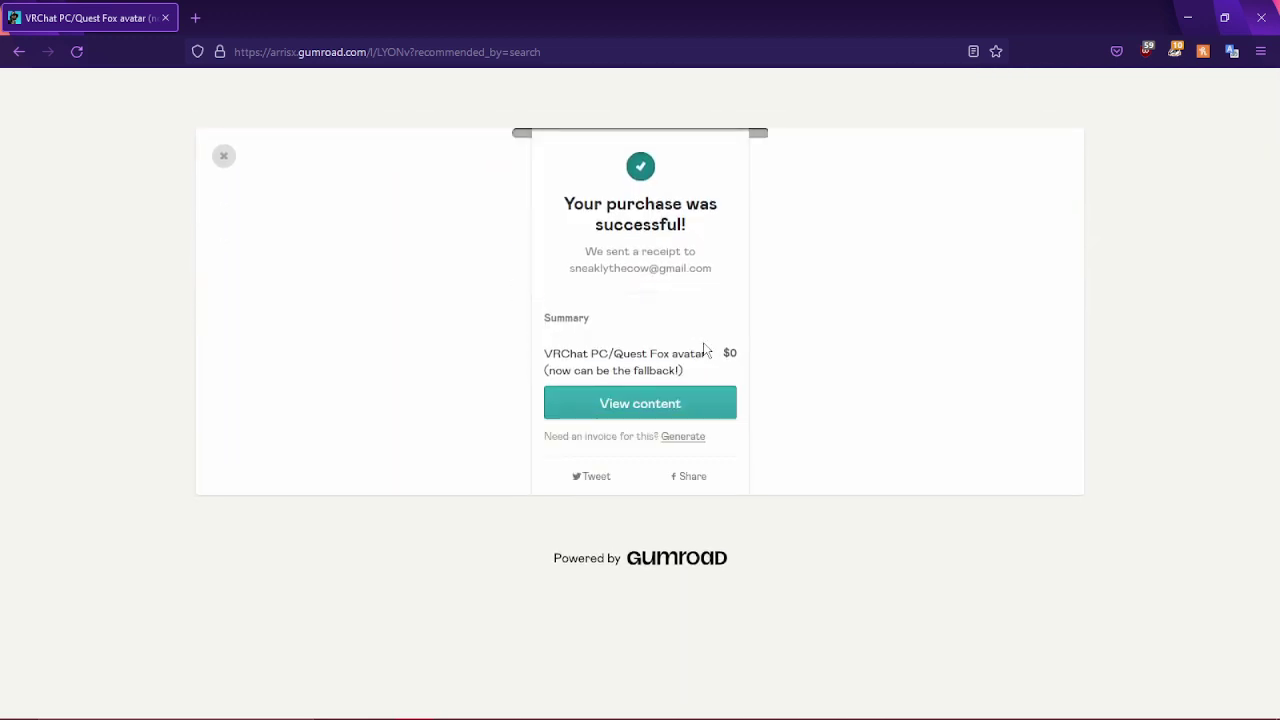
Step: Open the purchased fox avatar's content, close the old product page, and save the FOXO_3.0.1.zip file
{"action": "left_click", "coordinate": [630, 404]}
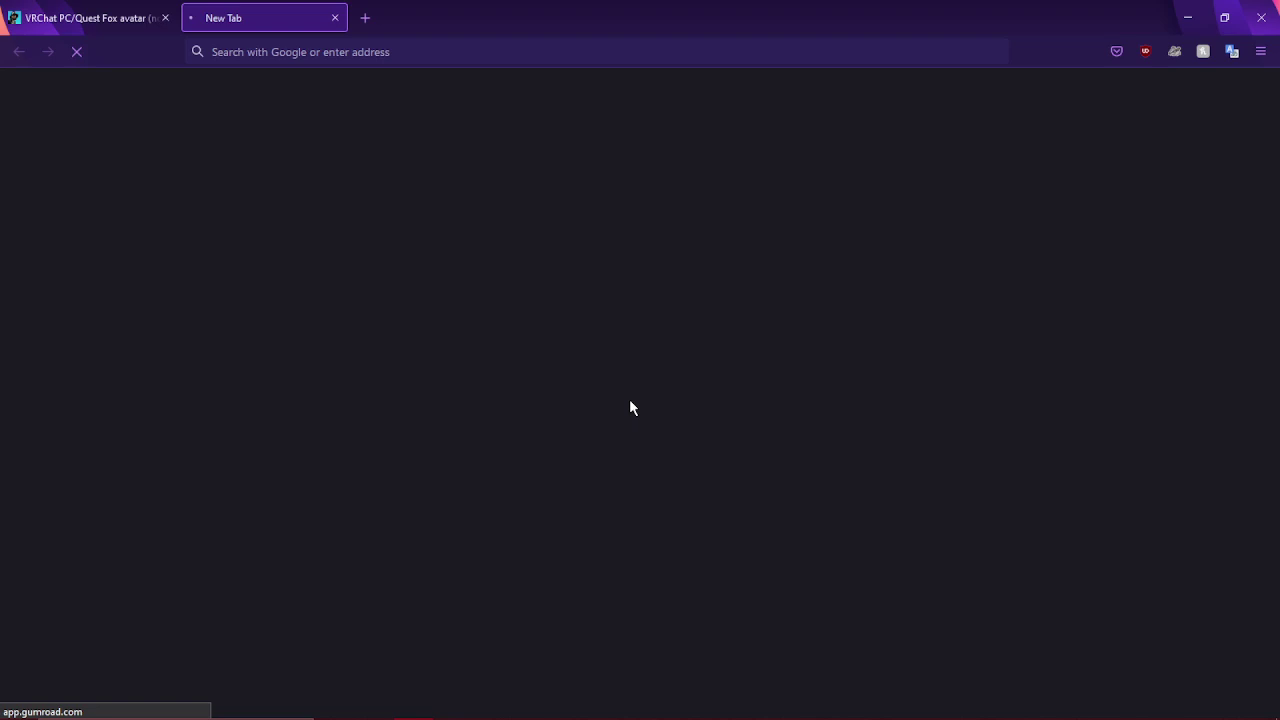
{"action": "left_click", "coordinate": [165, 17]}
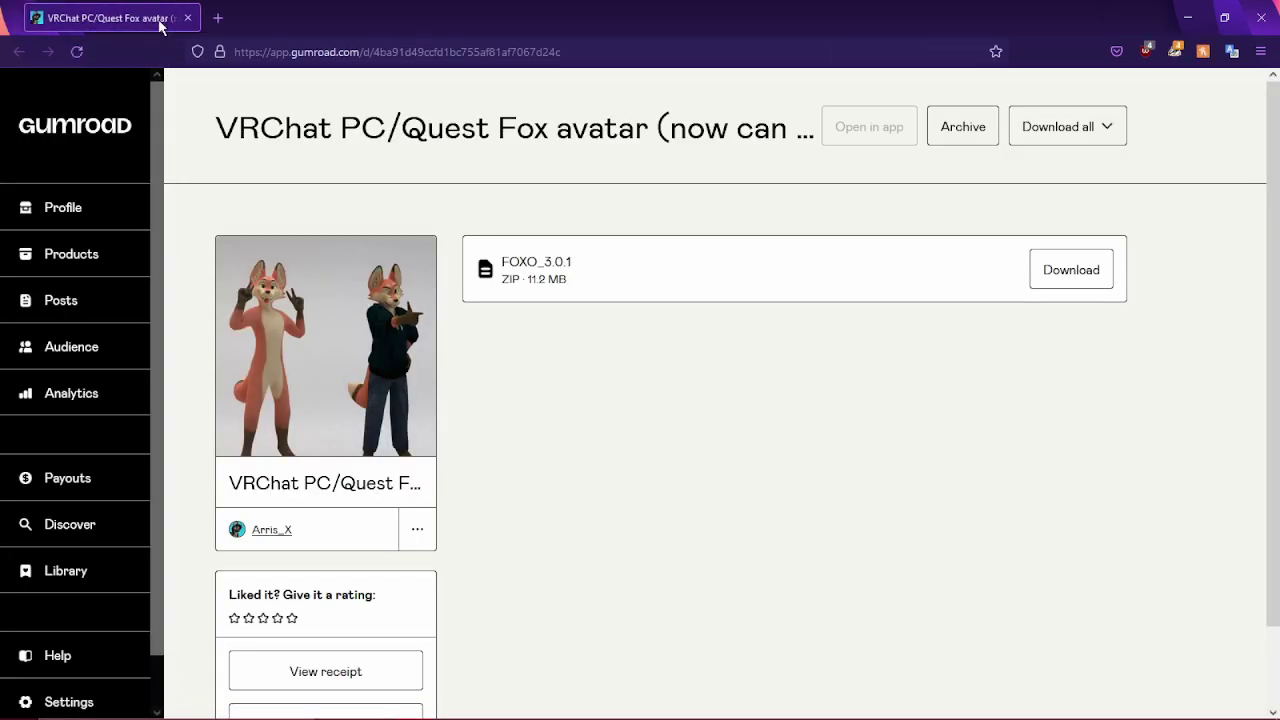
{"action": "left_click", "coordinate": [1047, 270]}
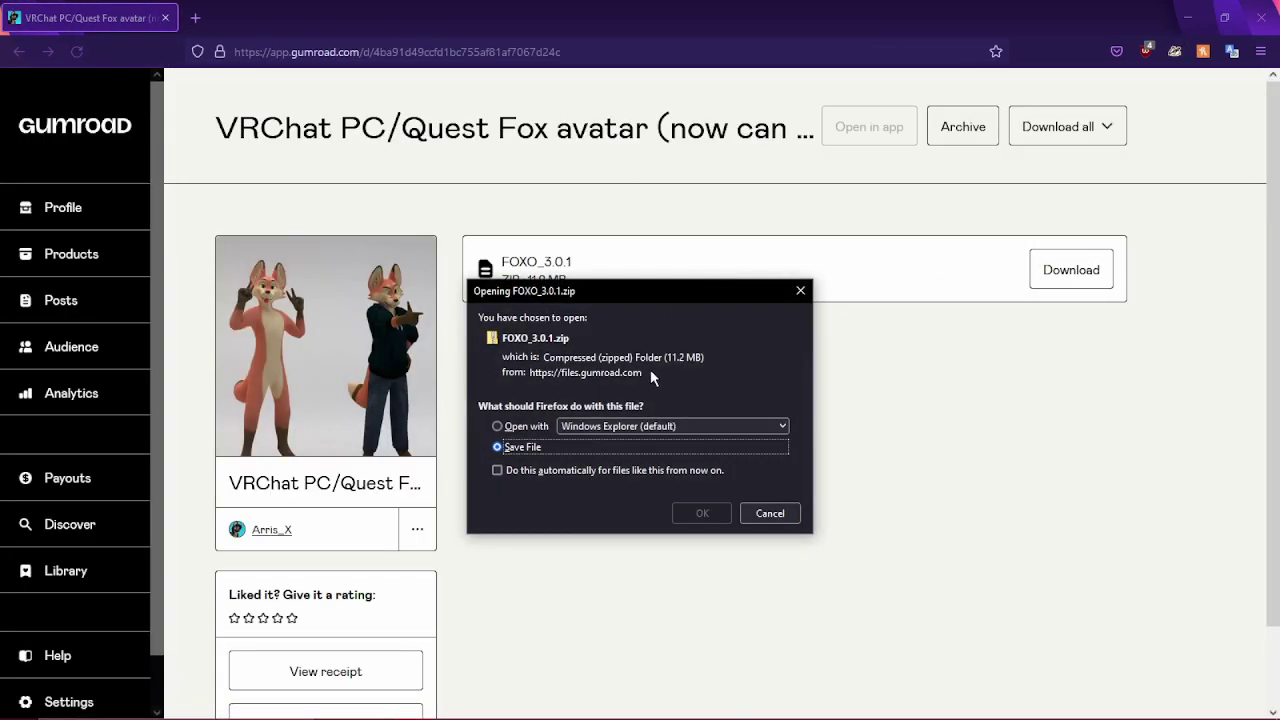
{"action": "left_click", "coordinate": [695, 513]}
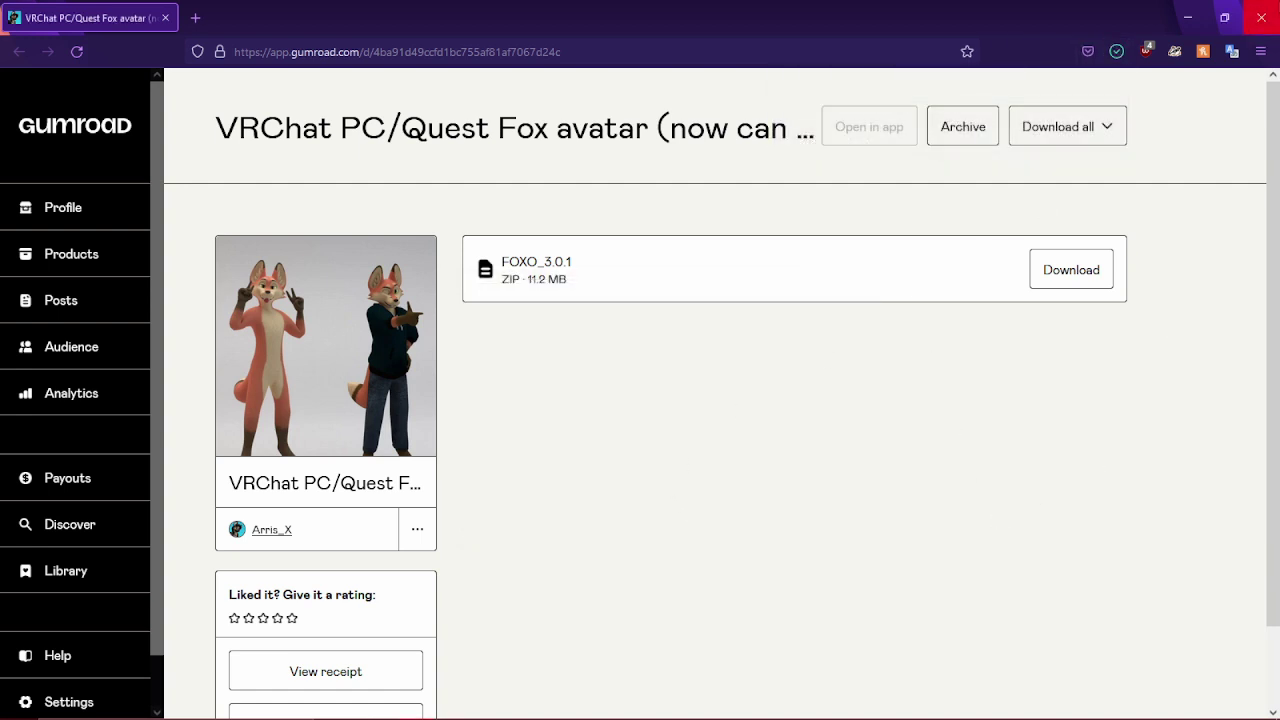
Step: Close the browser, switch to Unity Hub, and create a 3D project named "Tutorial" with editor version 2019.4.31f1
{"action": "left_click", "coordinate": [1260, 17]}
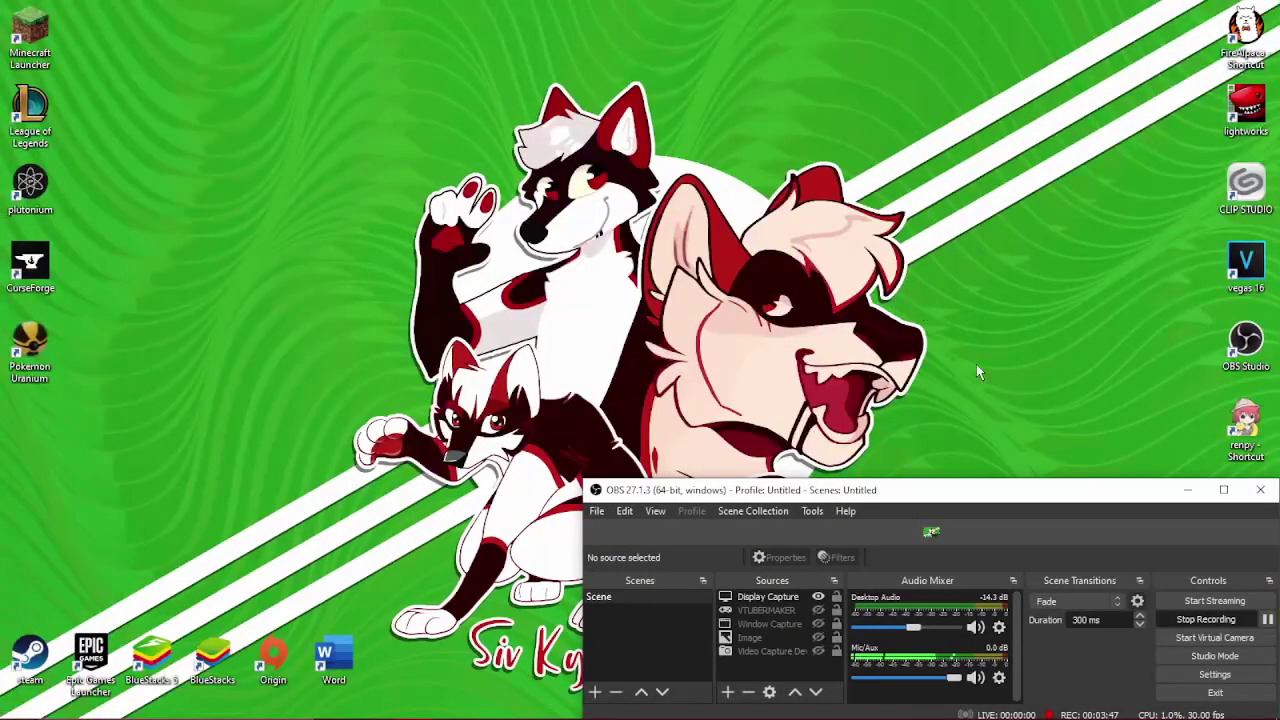
{"action": "left_click", "coordinate": [1187, 490]}
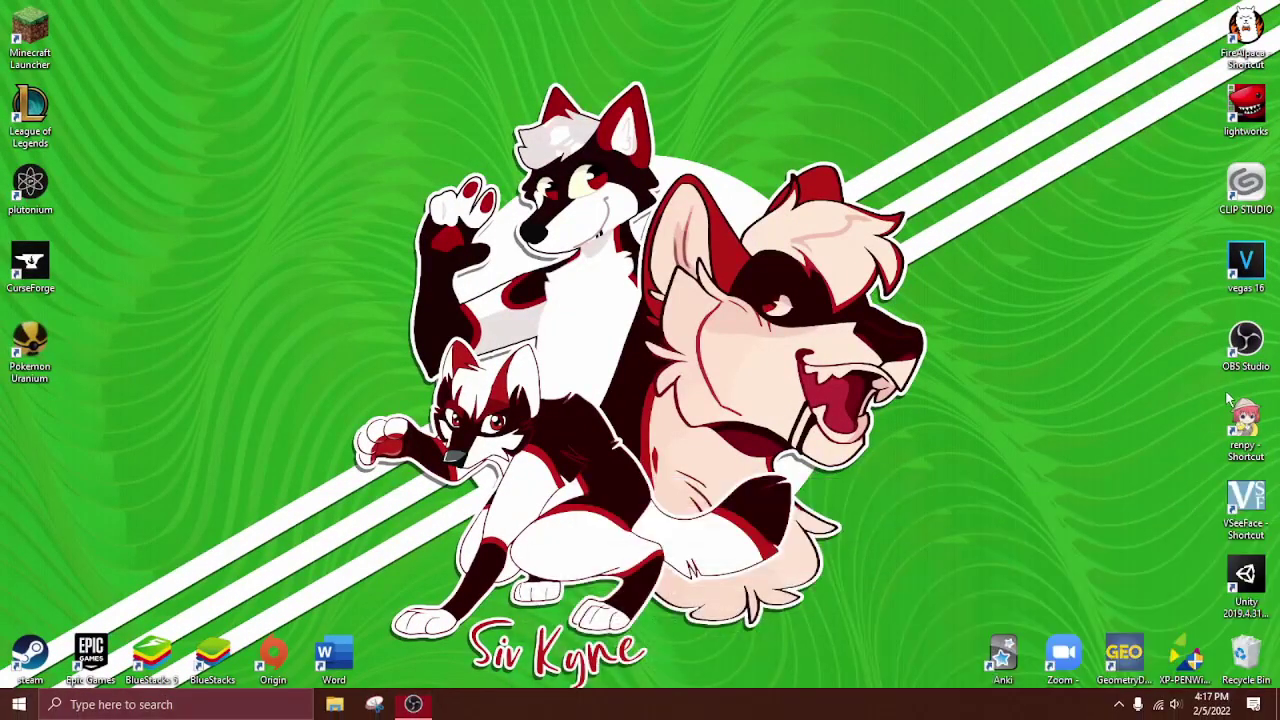
{"action": "double_click", "coordinate": [1245, 578]}
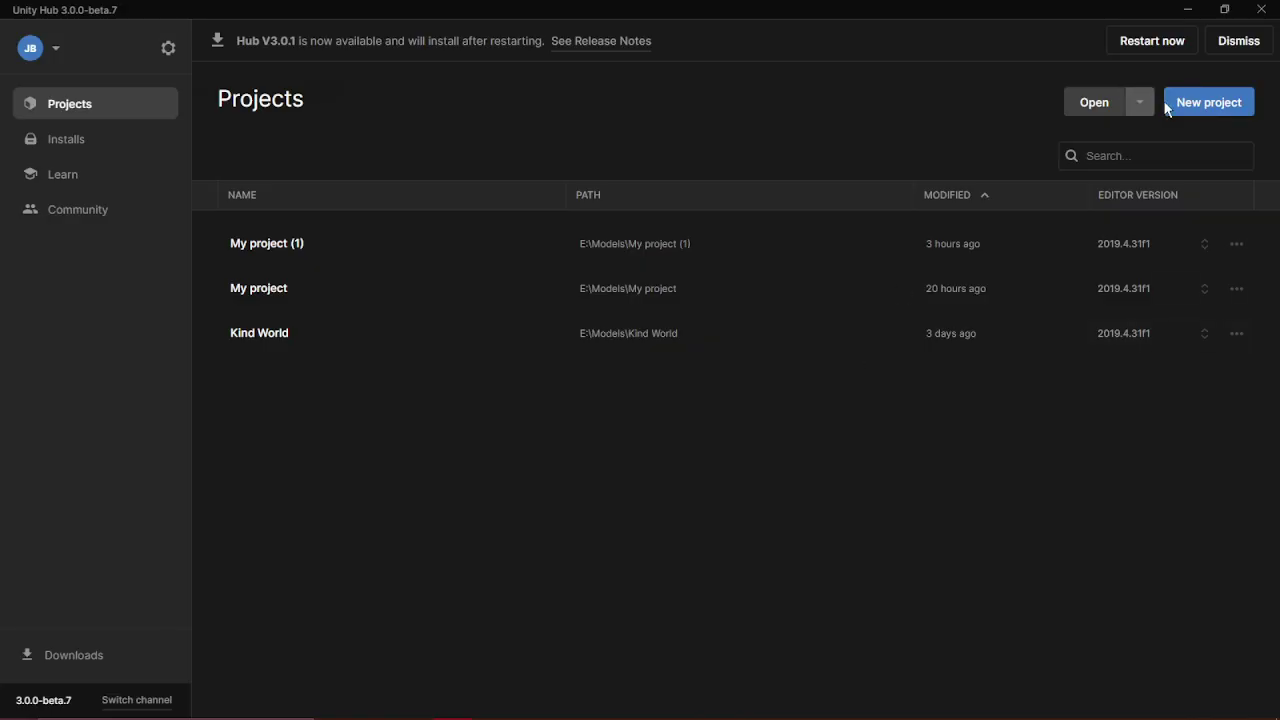
{"action": "left_click", "coordinate": [1171, 104]}
{"action": "left_click", "coordinate": [1102, 400]}
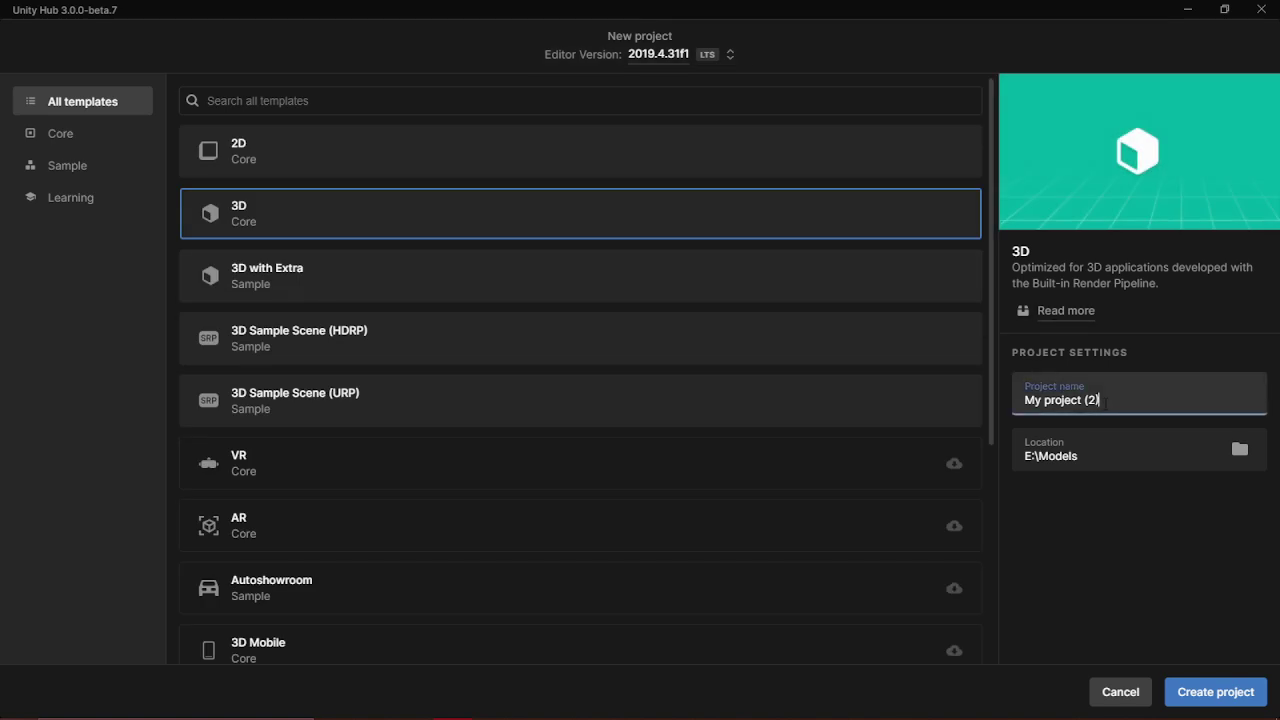
{"action": "key", "text": "ctrl+a"}
{"action": "type", "text": "Tutor"}
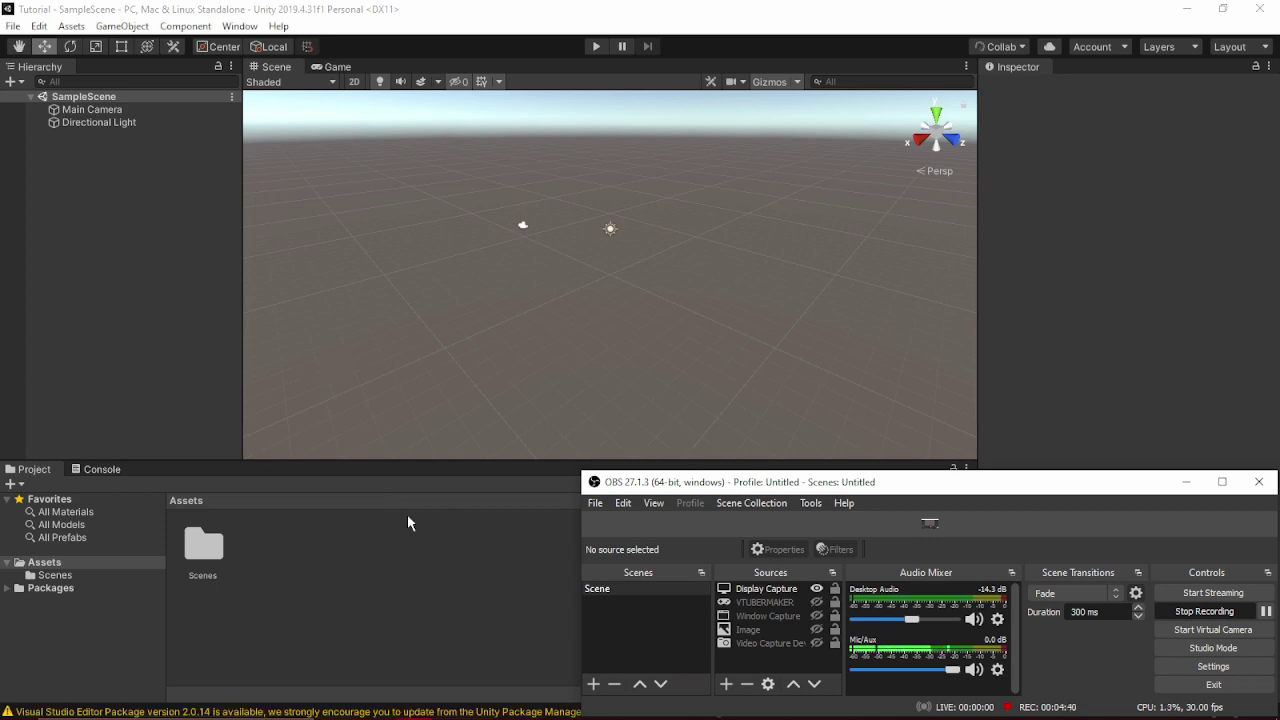
Step: Switch to File Explorer, shrink its window over Unity, and open the 3D folder on New Volume (E:)
{"action": "left_click", "coordinate": [490, 520]}
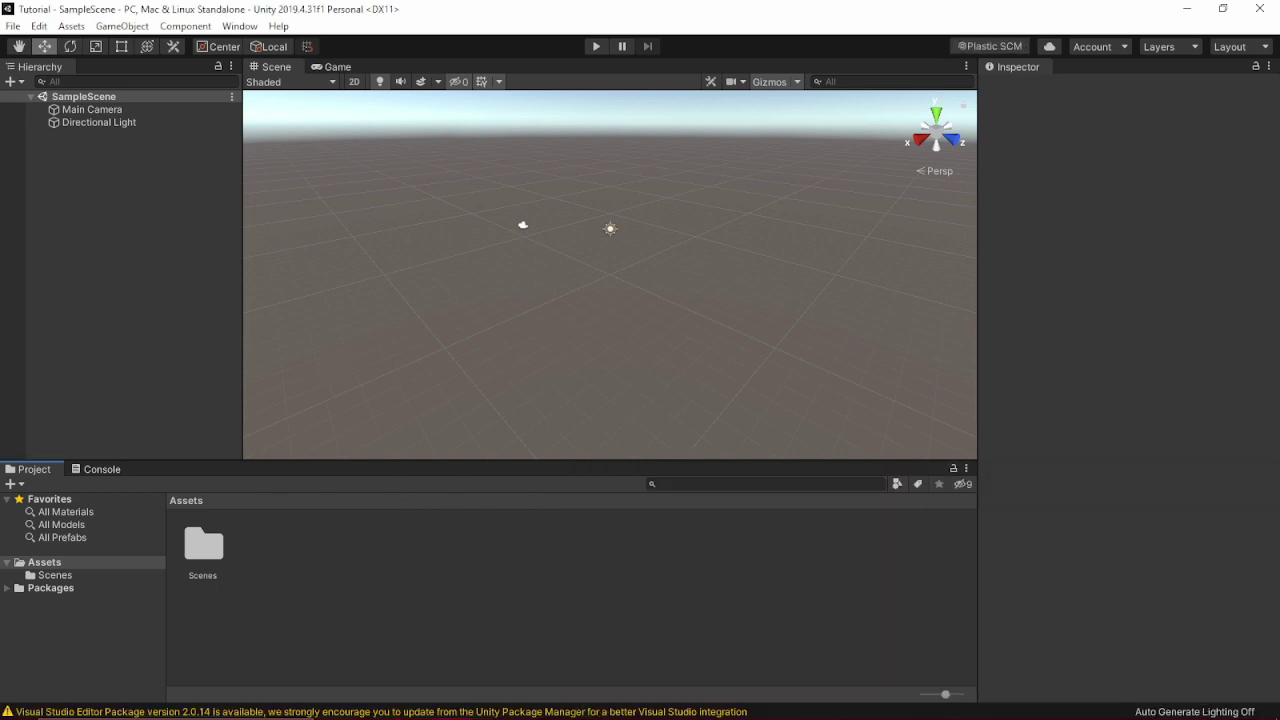
{"action": "left_click", "coordinate": [336, 706]}
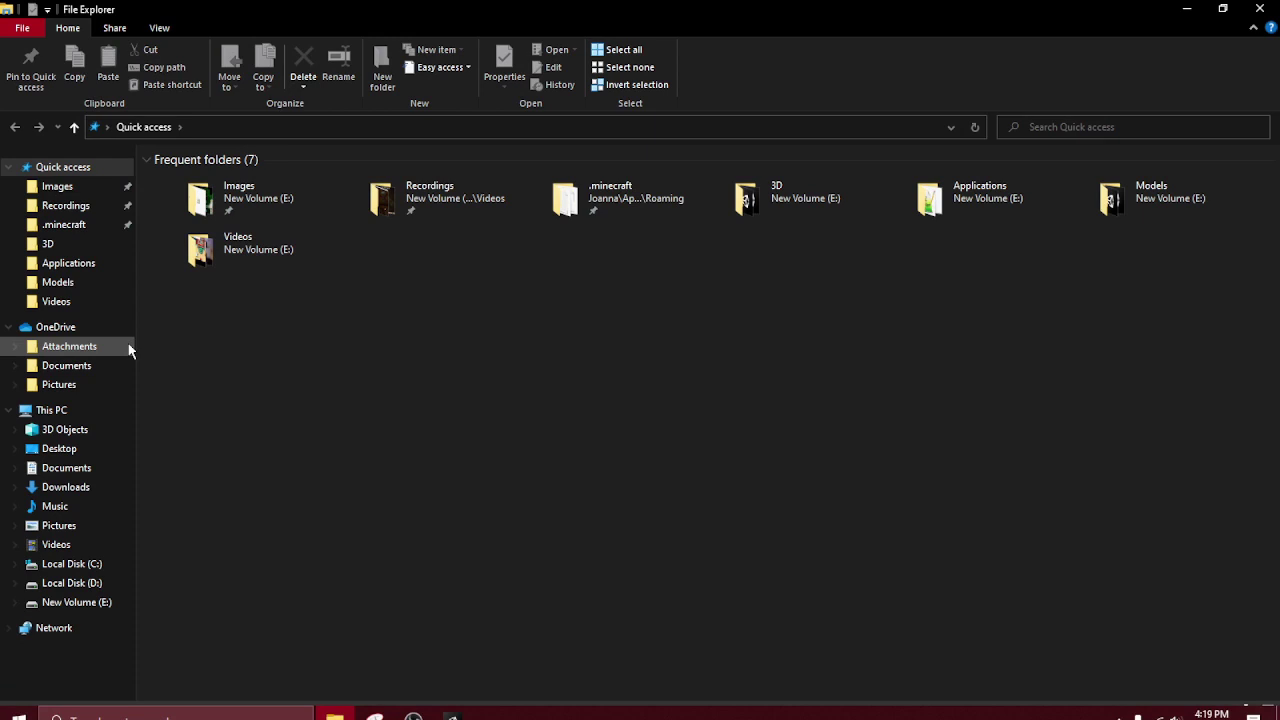
{"action": "left_click", "coordinate": [1222, 8]}
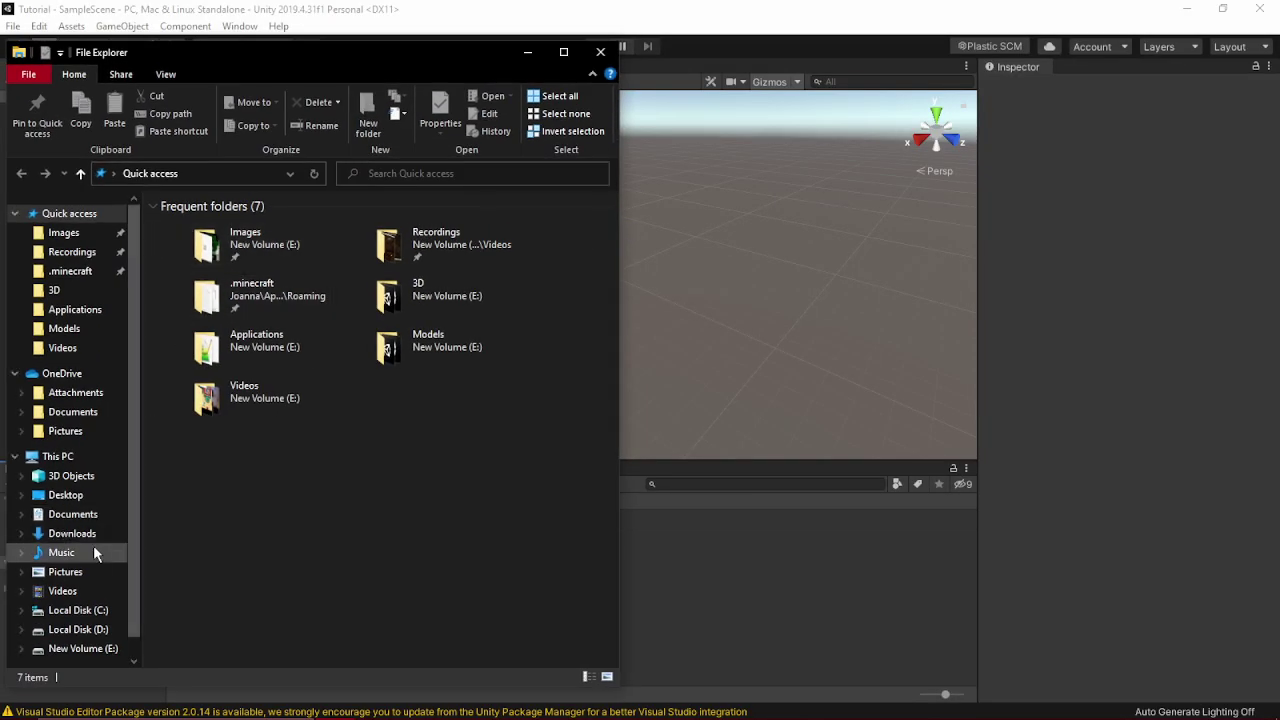
{"action": "left_click", "coordinate": [83, 648]}
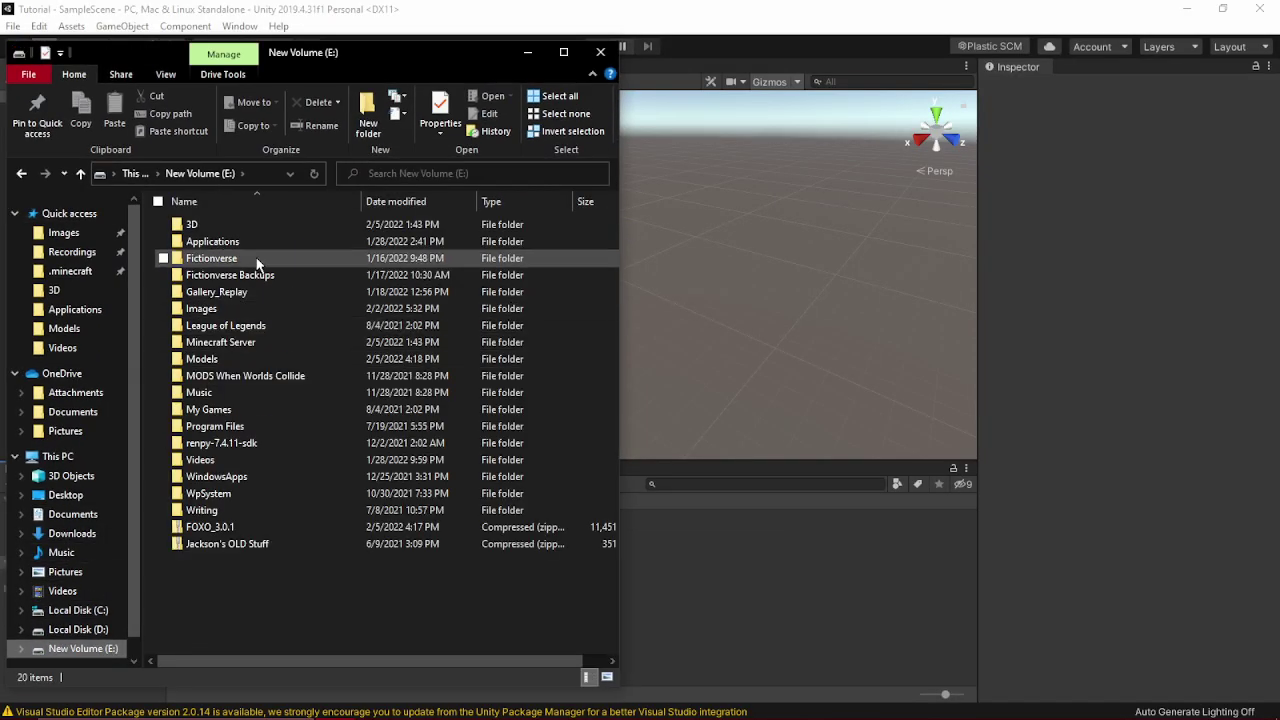
{"action": "double_click", "coordinate": [263, 228]}
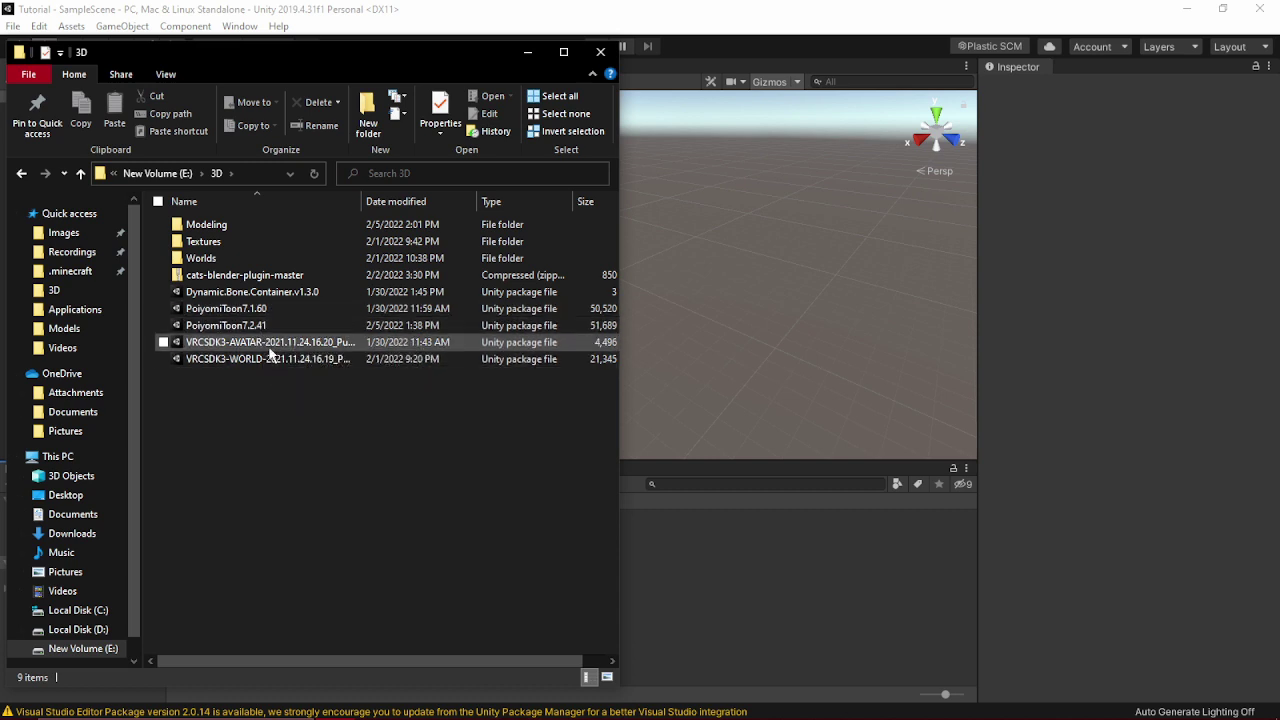
Step: Import all contents of the VRCSDK3-AVATAR-2021.11.24.16.20_Public package into the Unity project's assets
{"action": "left_click", "coordinate": [269, 344]}
{"action": "left_click_drag", "start_coordinate": [269, 352], "coordinate": [708, 595]}
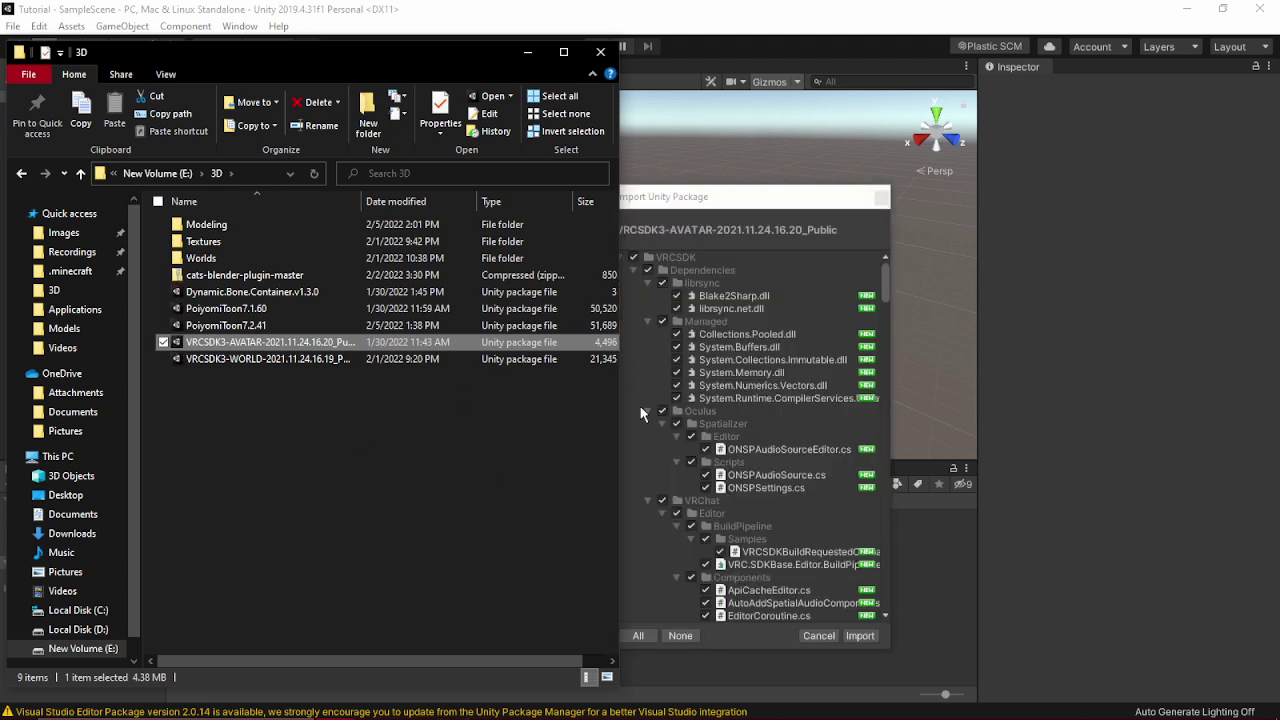
{"action": "left_click", "coordinate": [858, 636]}
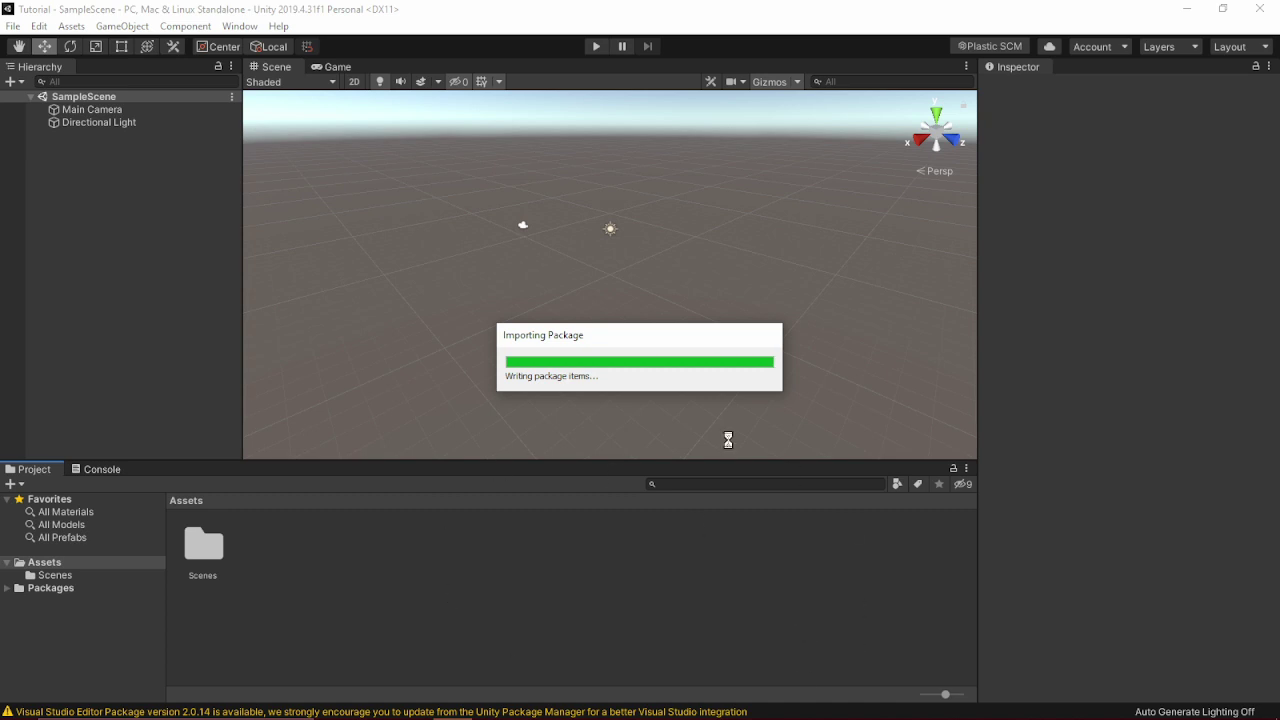
{"action": "mouse_move", "coordinate": [510, 702]}
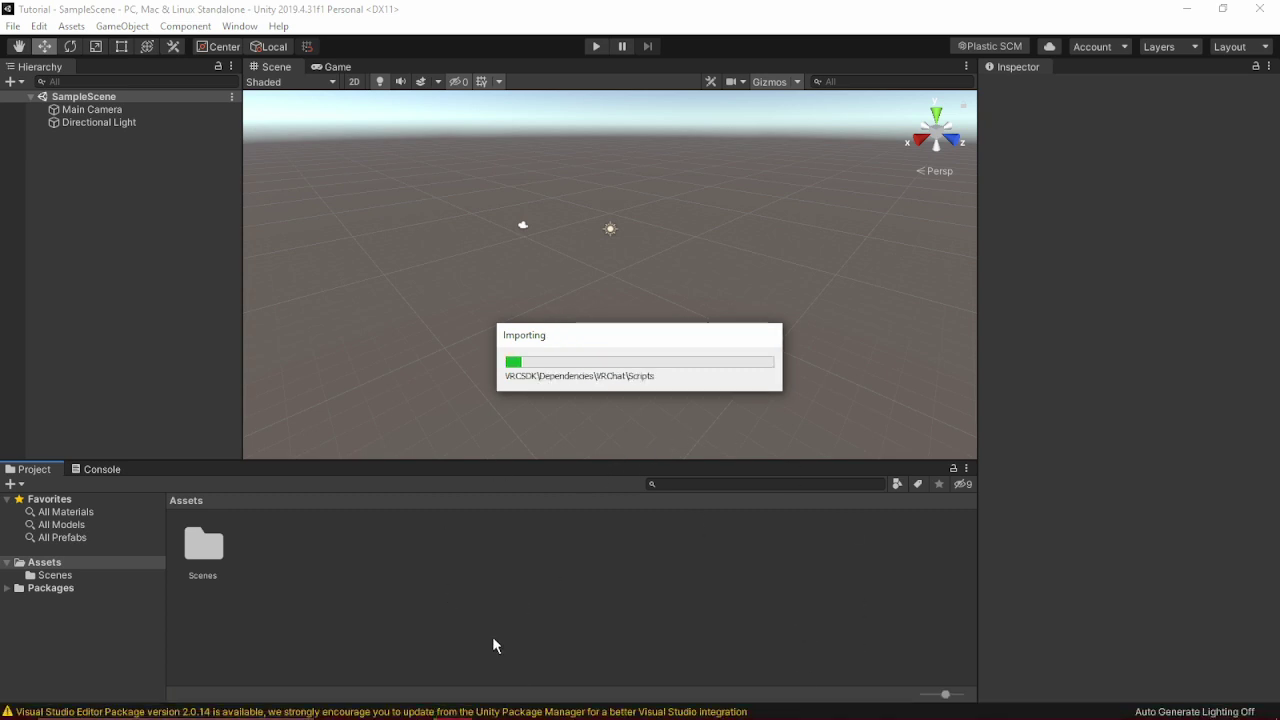
{"action": "left_click", "coordinate": [405, 582]}
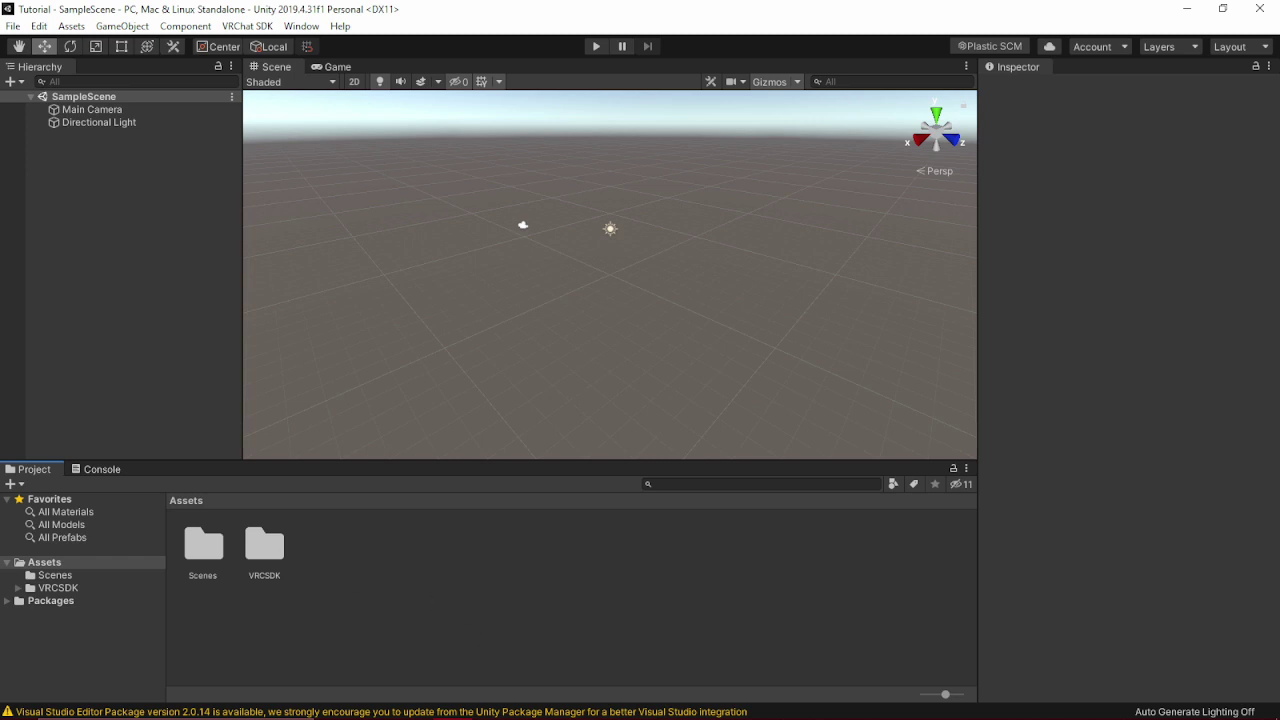
Step: Import the Dynamic.Bone.Container.v1.3.0 package from the 3D folder into the Unity project's assets
{"action": "left_click", "coordinate": [338, 705]}
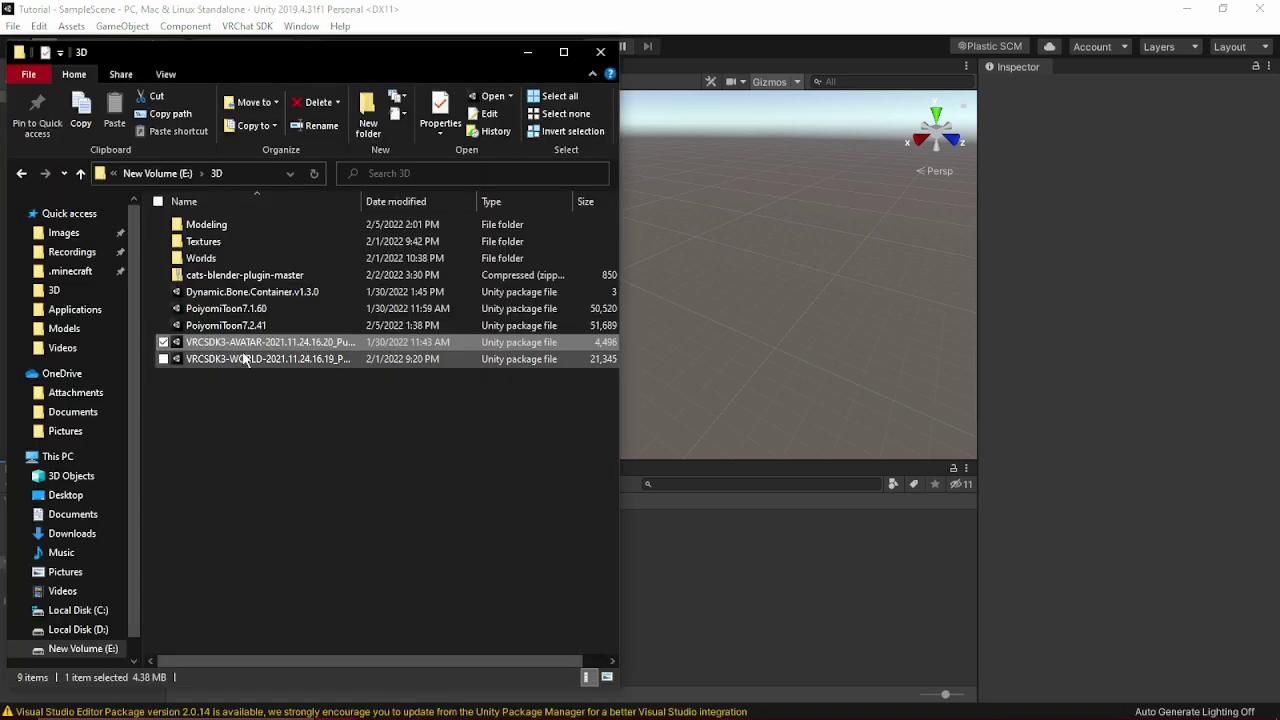
{"action": "left_click", "coordinate": [277, 293]}
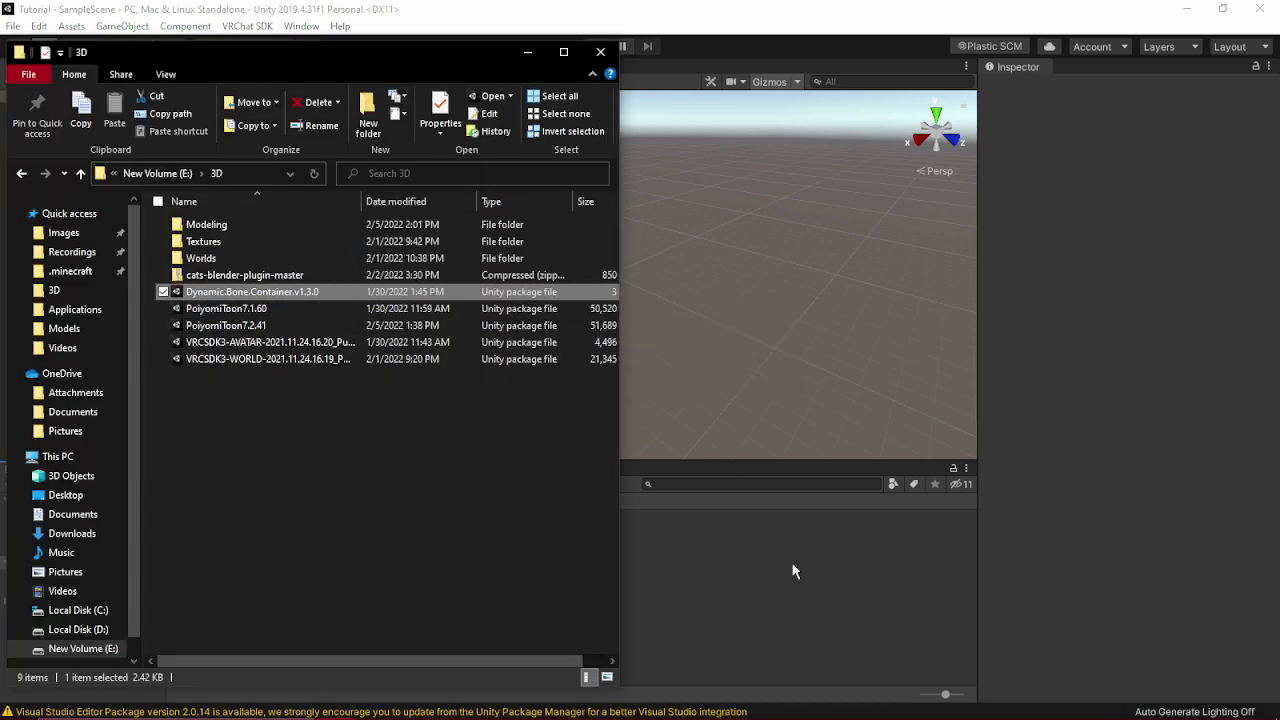
{"action": "left_click", "coordinate": [859, 639]}
Step: Return to the 3D folder in File Explorer and select the PoiyomiToon7.1.60 package
{"action": "left_click", "coordinate": [336, 709]}
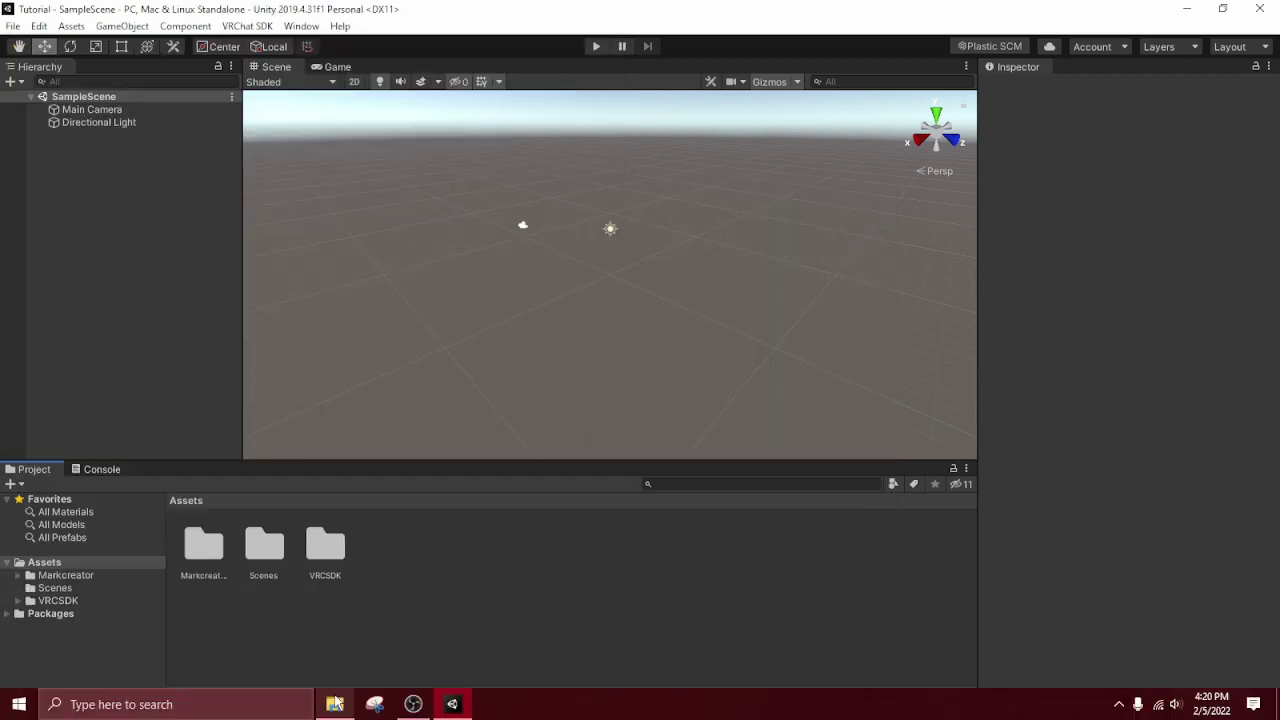
{"action": "left_click", "coordinate": [336, 709]}
{"action": "left_click", "coordinate": [317, 310]}
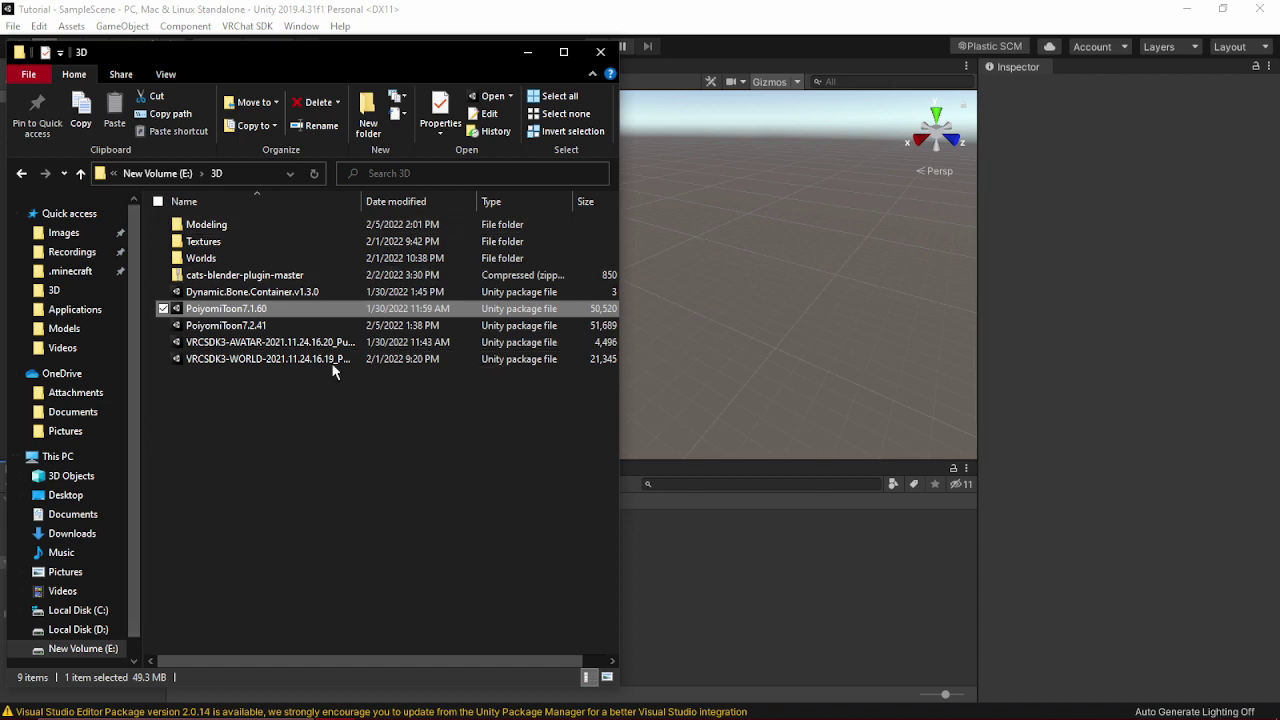
Step: Extract the FOXO_3.0.1 zip on New Volume (E:) to the folder E:\FOXO_3.0.1
{"action": "left_click", "coordinate": [157, 173]}
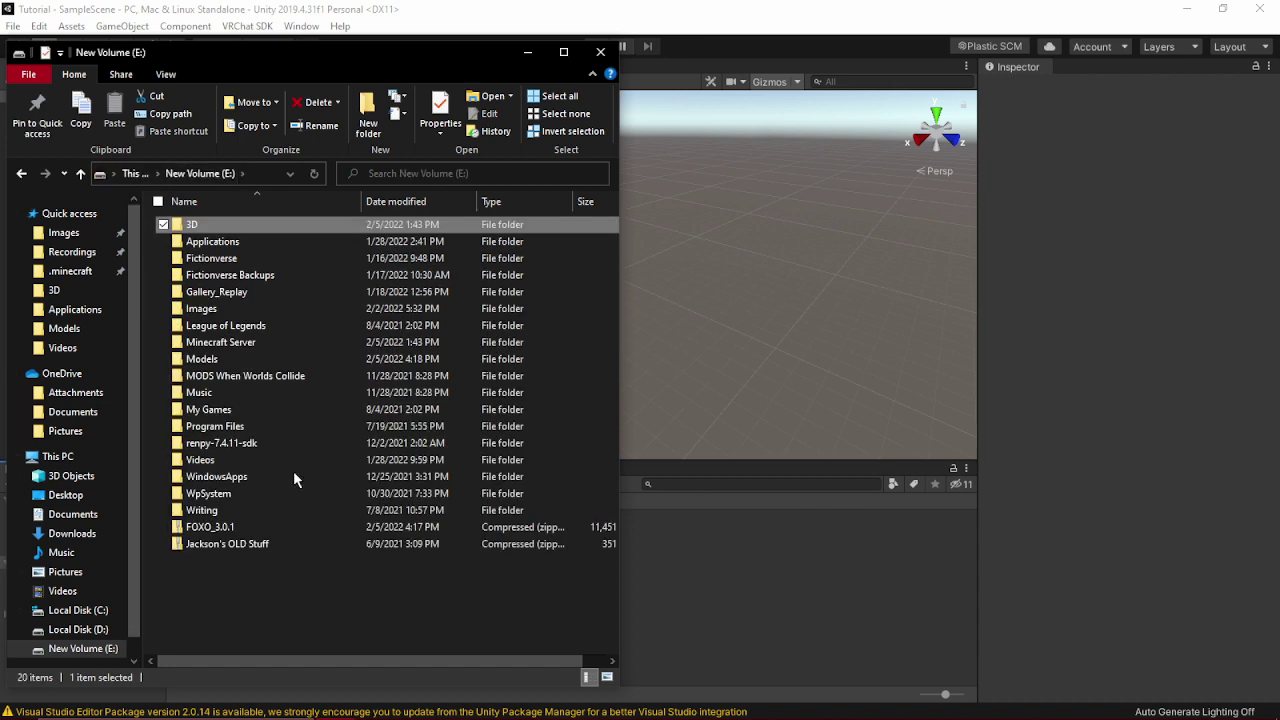
{"action": "left_click", "coordinate": [266, 526]}
{"action": "right_click", "coordinate": [266, 526]}
{"action": "left_click", "coordinate": [160, 242]}
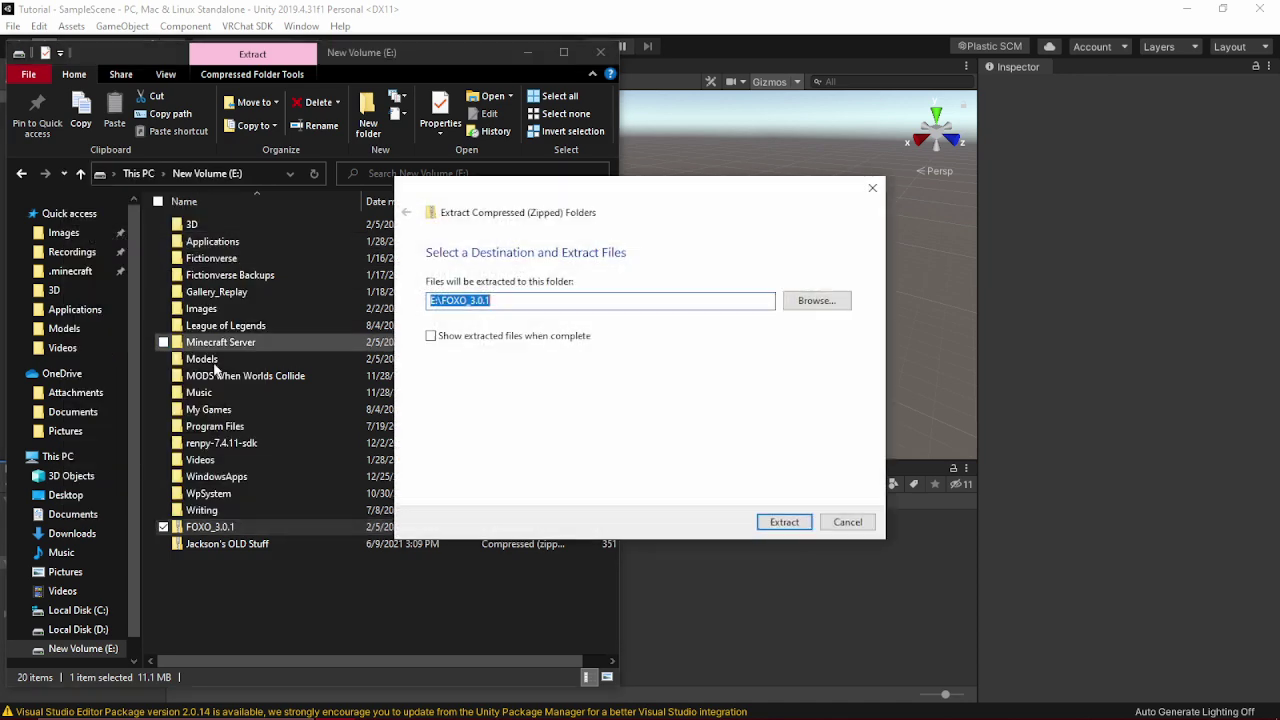
{"action": "left_click", "coordinate": [782, 520]}
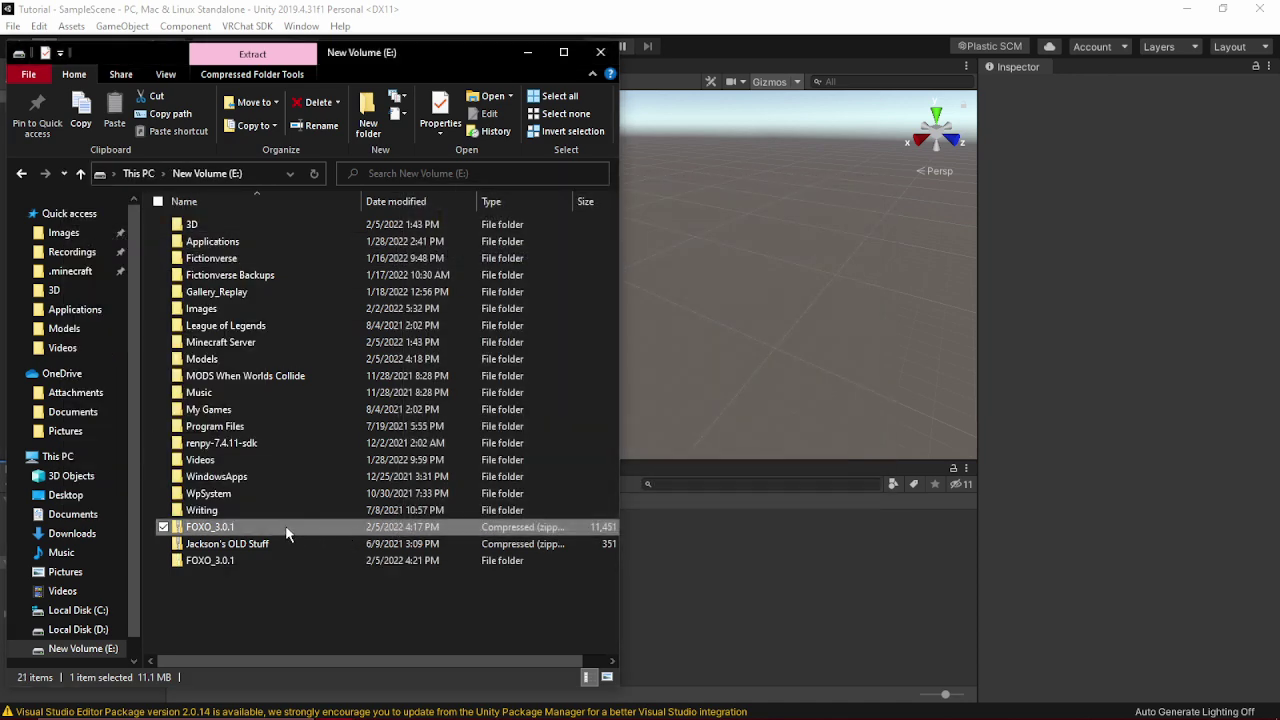
Step: Delete the FOXO_3.0.1 zip file and open the extracted FOXO_3.0.1 folder
{"action": "right_click", "coordinate": [285, 527]}
{"action": "left_click", "coordinate": [234, 478]}
{"action": "double_click", "coordinate": [253, 542]}
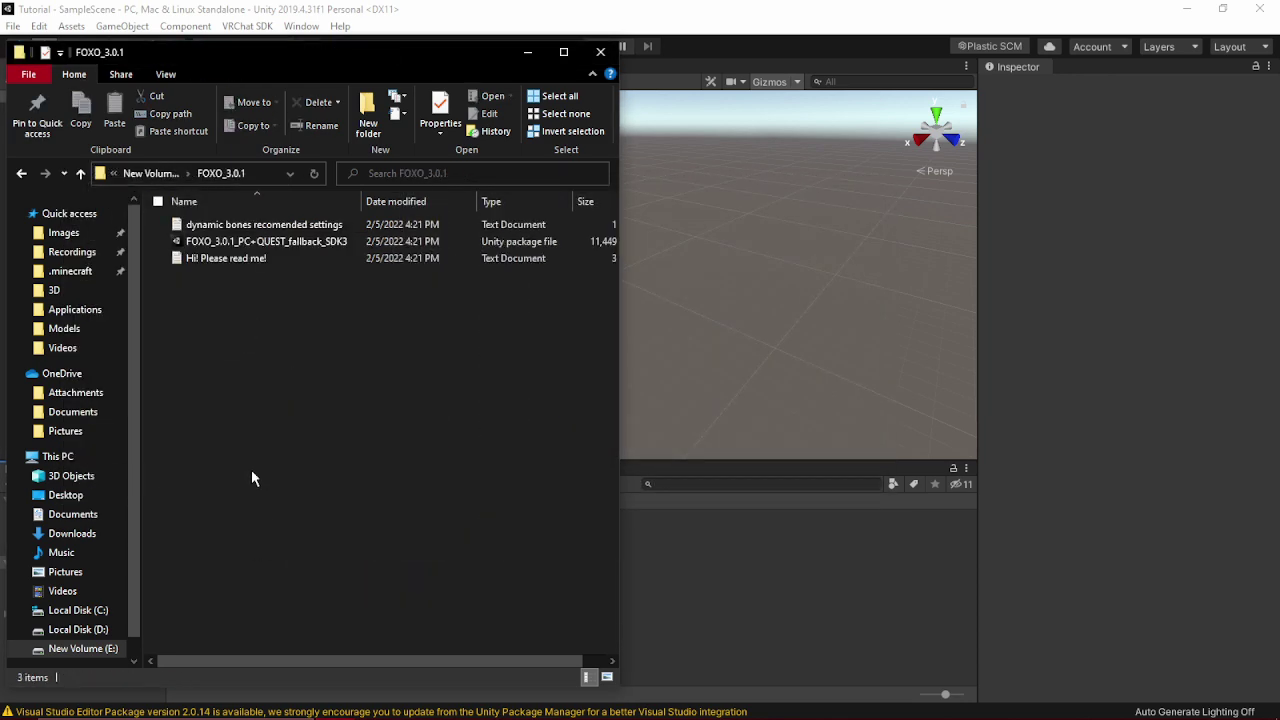
Step: Import the whole FOXO_3.0.1_PC+QUEST_fallback_SDK3 package into the Unity project's assets
{"action": "left_click", "coordinate": [260, 249]}
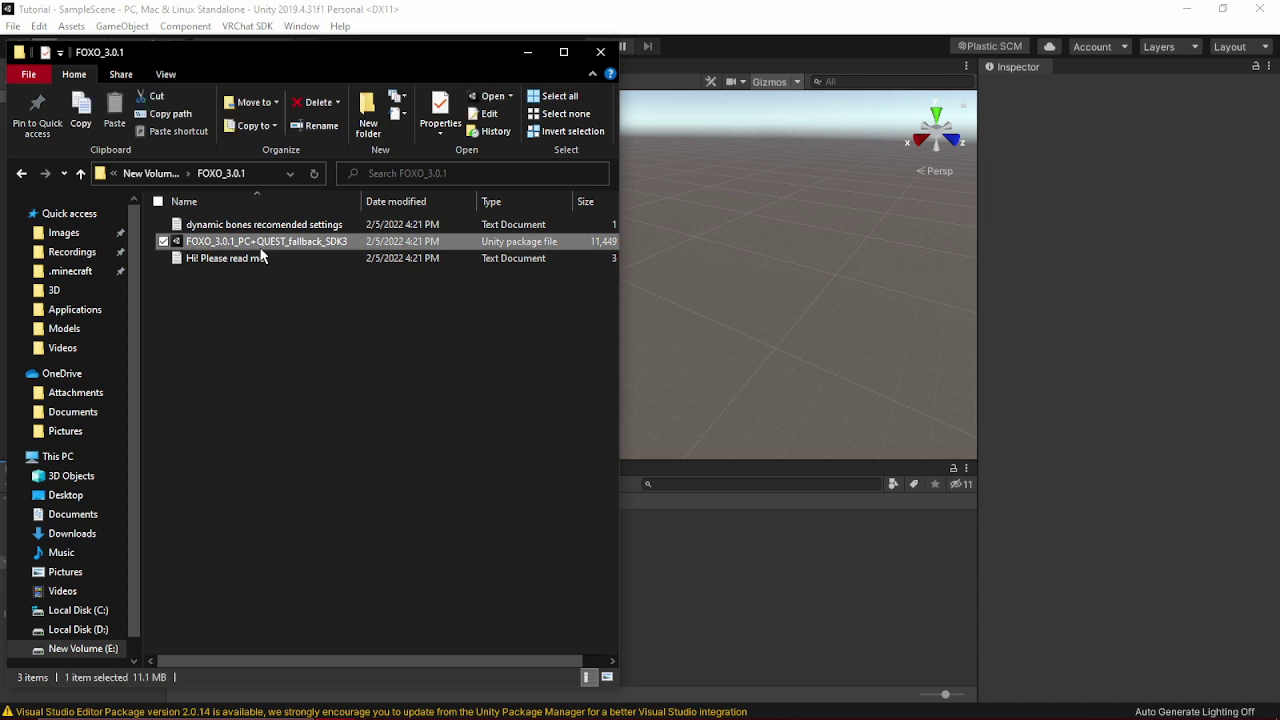
{"action": "left_click_drag", "start_coordinate": [260, 257], "coordinate": [755, 577]}
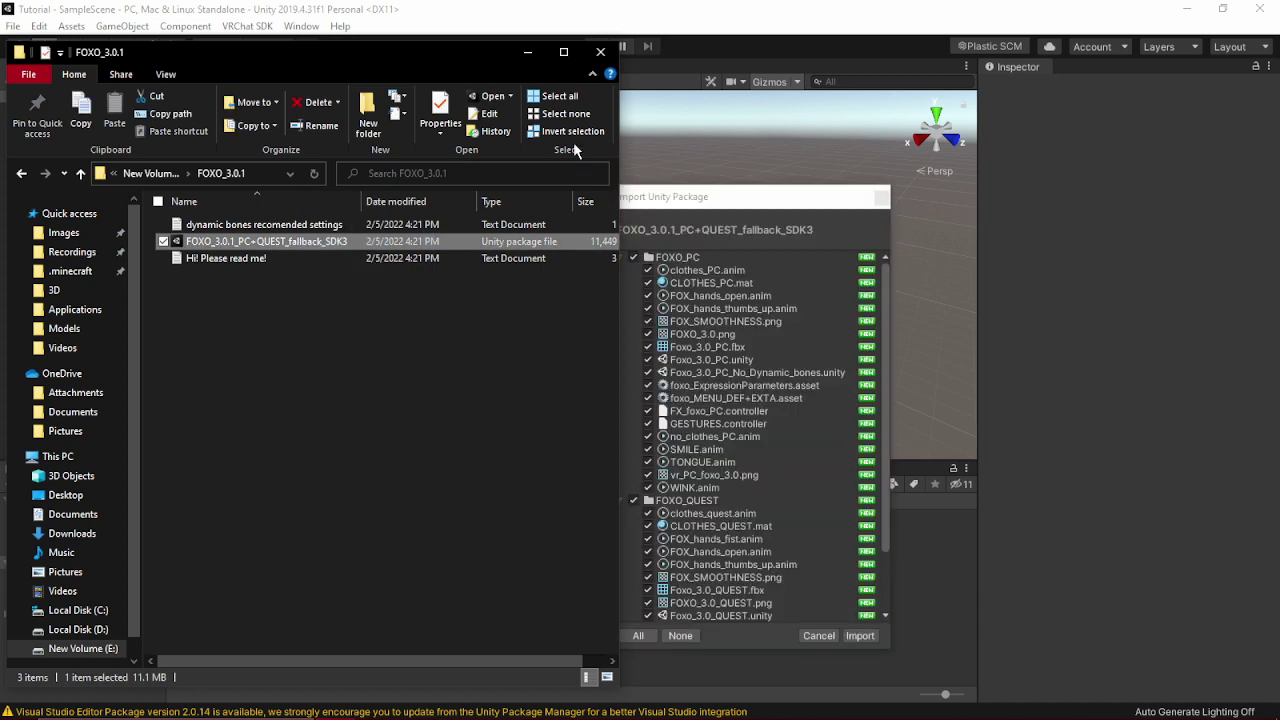
{"action": "left_click", "coordinate": [862, 636]}
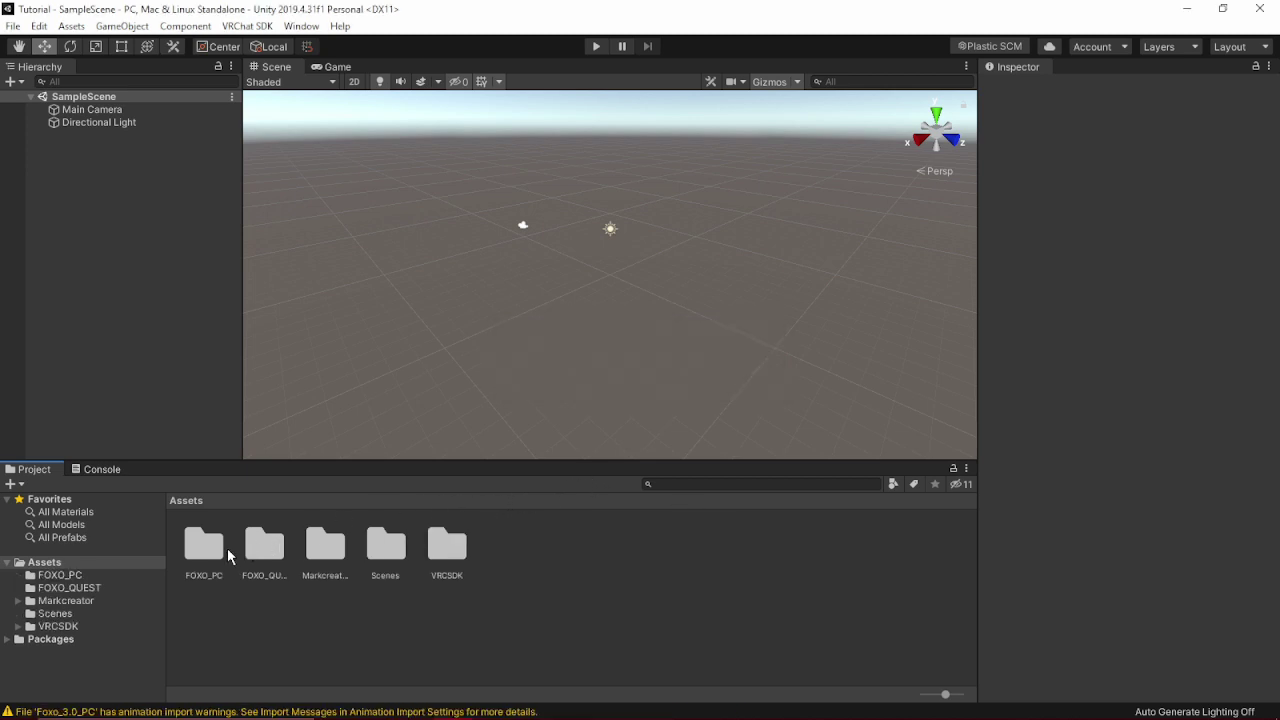
Step: Open the Foxo_3.0_PC scene from the FOXO_PC assets folder, choosing the version with dynamic bones
{"action": "left_click", "coordinate": [205, 552]}
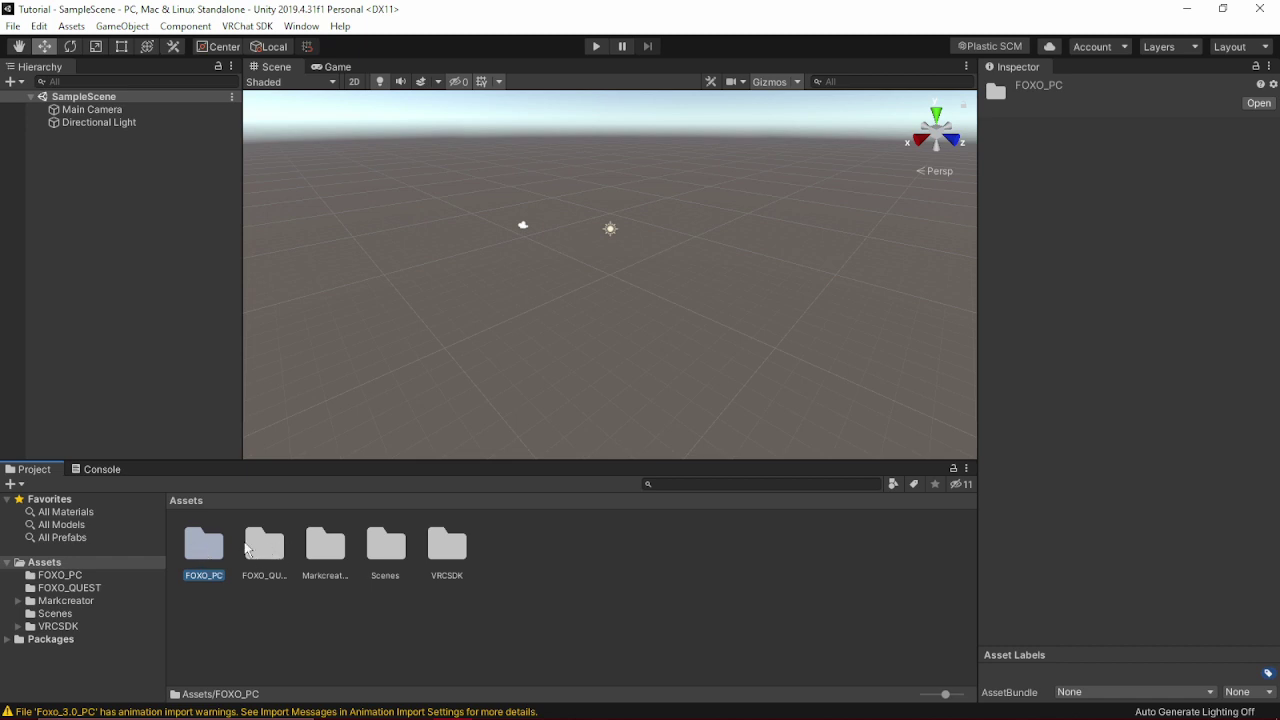
{"action": "double_click", "coordinate": [221, 556]}
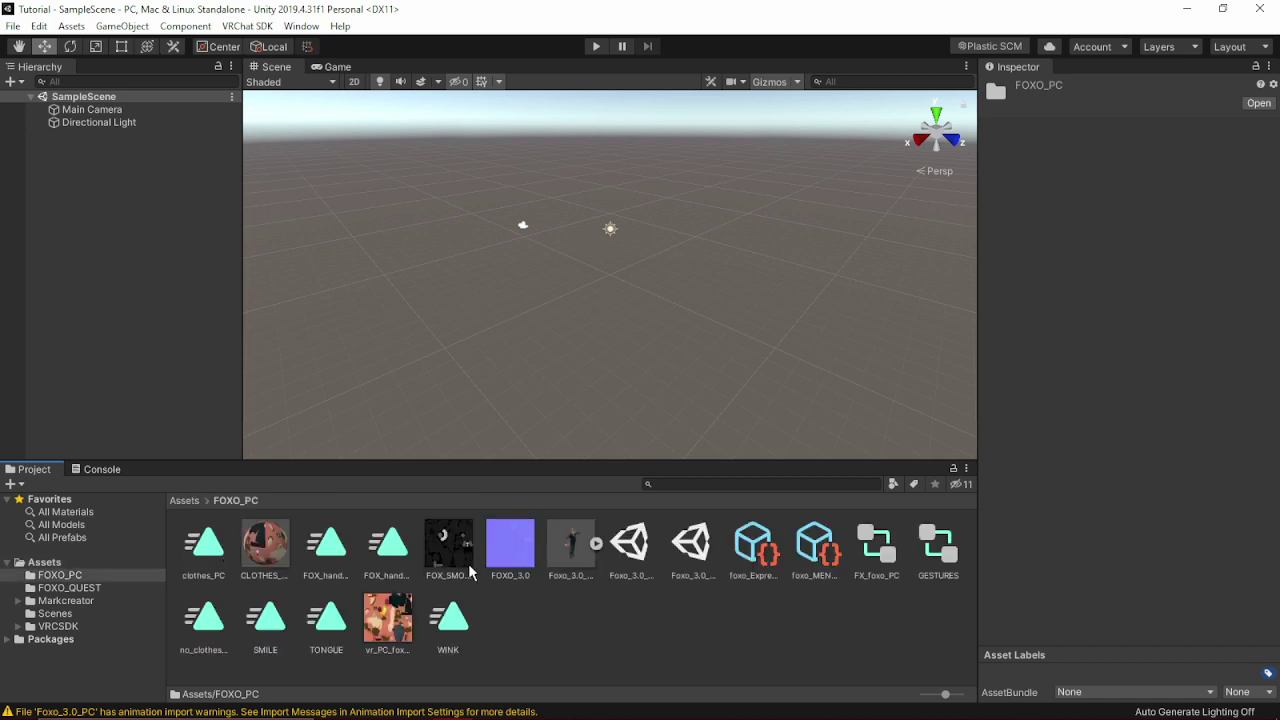
{"action": "left_click", "coordinate": [636, 553]}
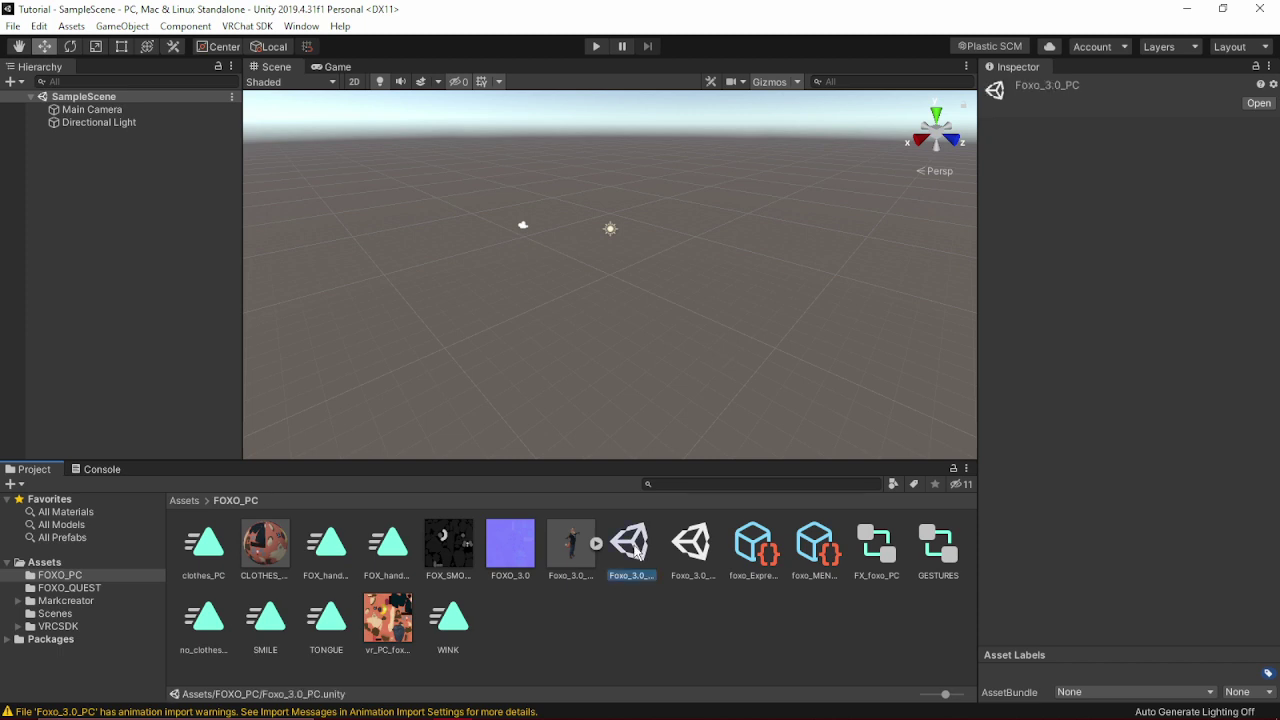
{"action": "left_click", "coordinate": [674, 552]}
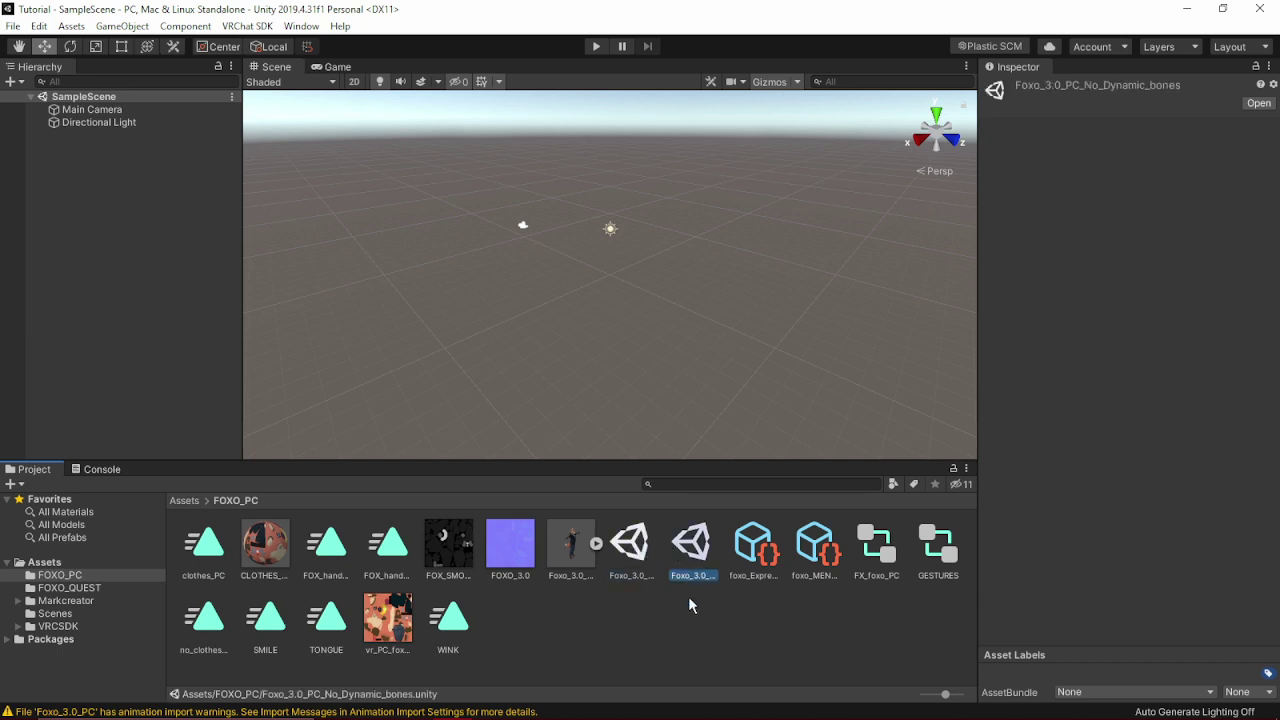
{"action": "left_click", "coordinate": [642, 556]}
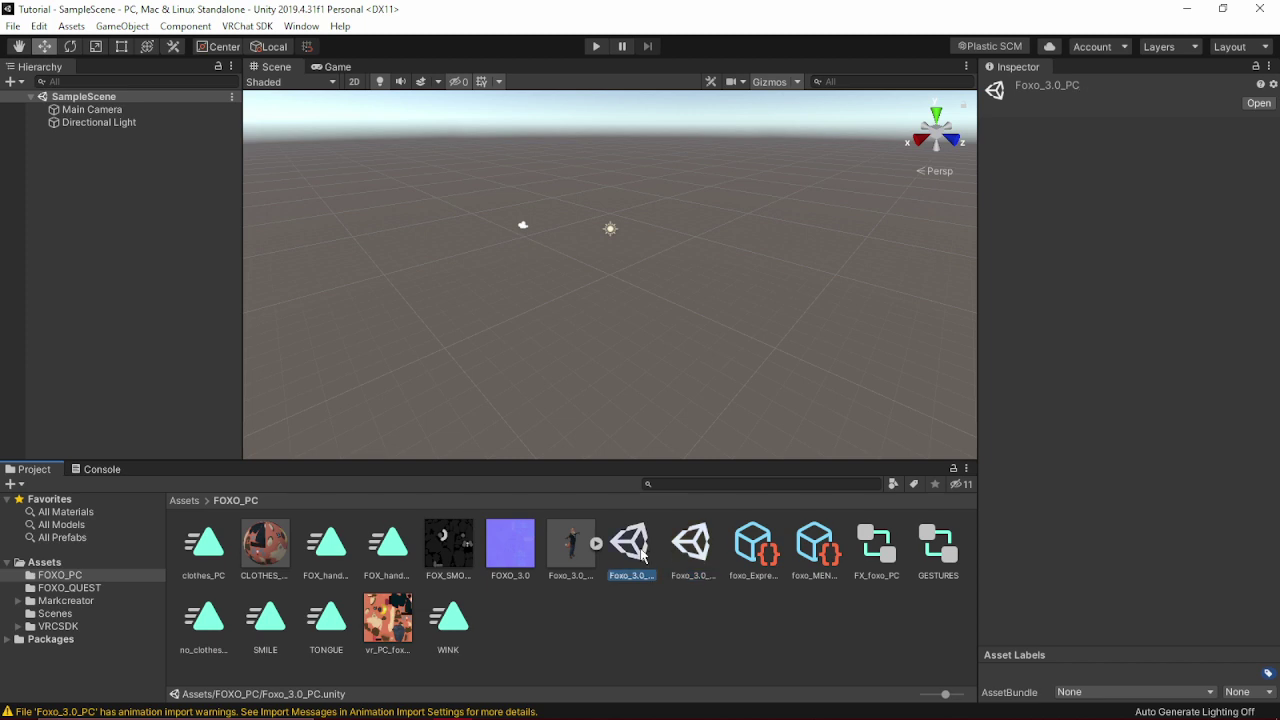
{"action": "double_click", "coordinate": [640, 556]}
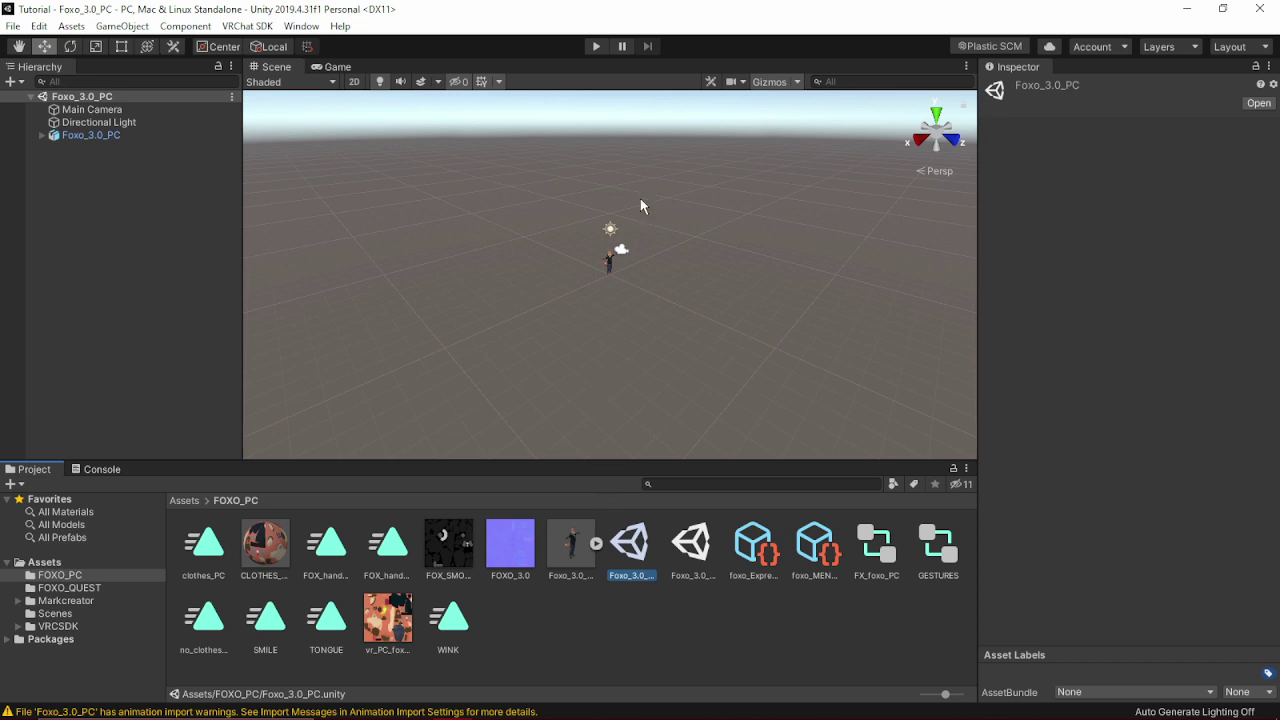
Step: Examine the Foxo_3.0_PC avatar's attached components, its BODY mesh settings and its Armature hierarchy
{"action": "scroll", "coordinate": [630, 195], "scroll_direction": "up", "scroll_amount": 10}
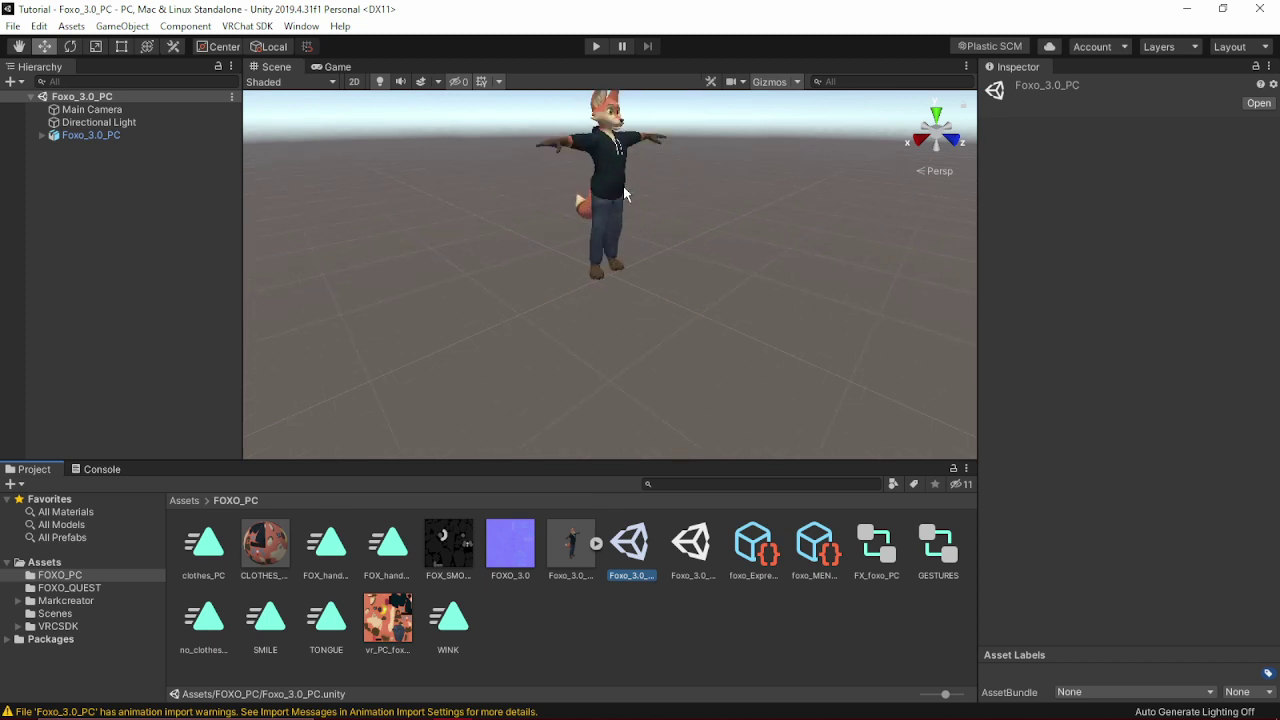
{"action": "double_click", "coordinate": [110, 135]}
{"action": "scroll", "coordinate": [1096, 340], "scroll_direction": "down", "scroll_amount": 5}
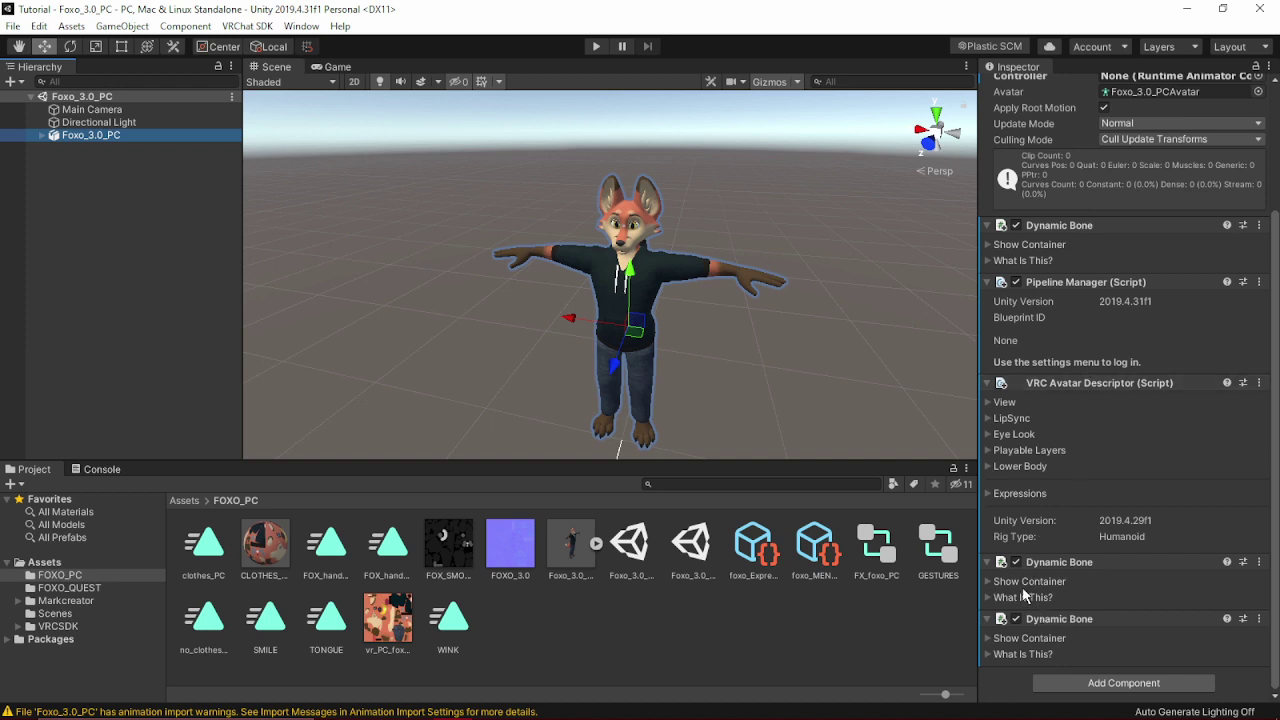
{"action": "left_click", "coordinate": [41, 137]}
{"action": "left_click", "coordinate": [82, 161]}
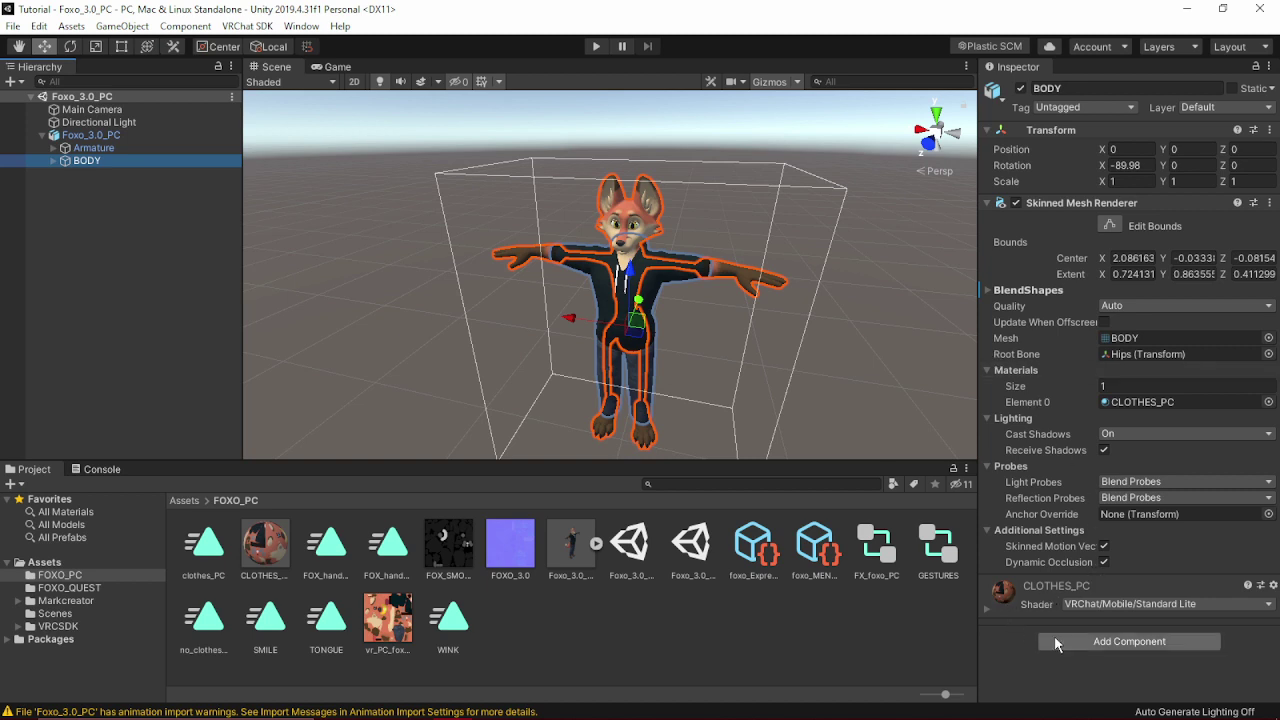
{"action": "left_click", "coordinate": [54, 148]}
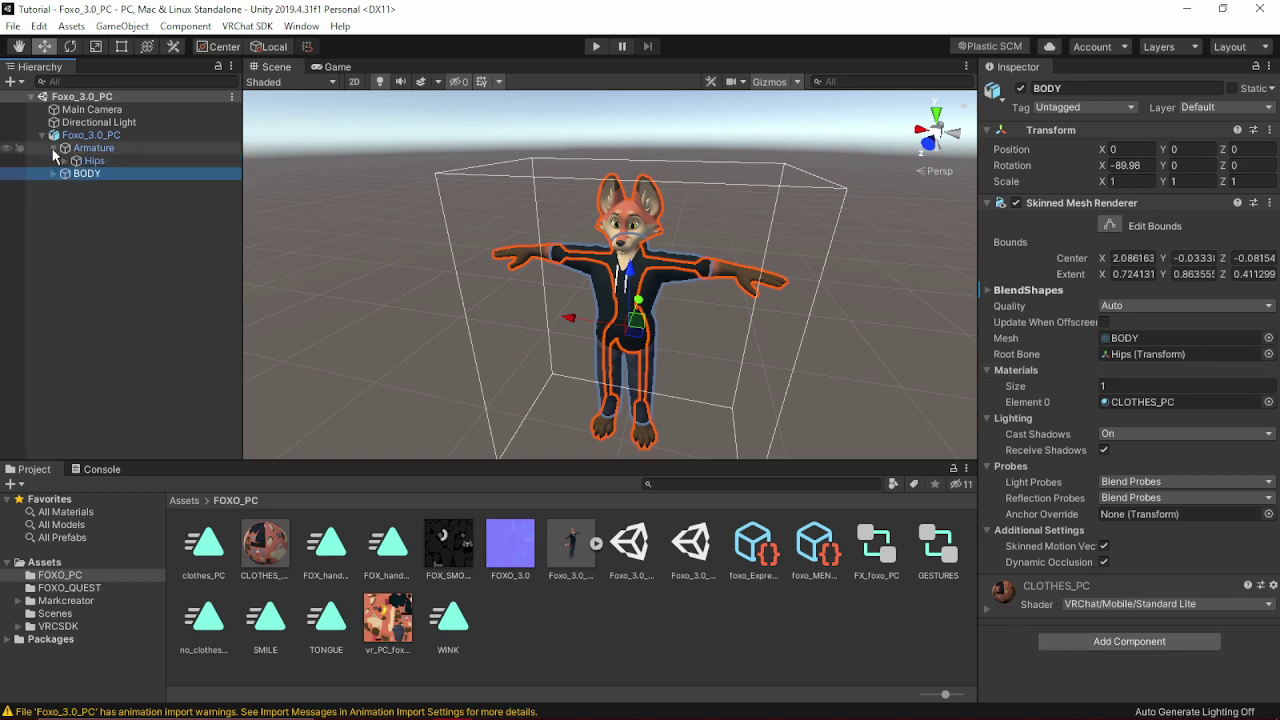
{"action": "left_click", "coordinate": [54, 148]}
{"action": "left_click", "coordinate": [82, 136]}
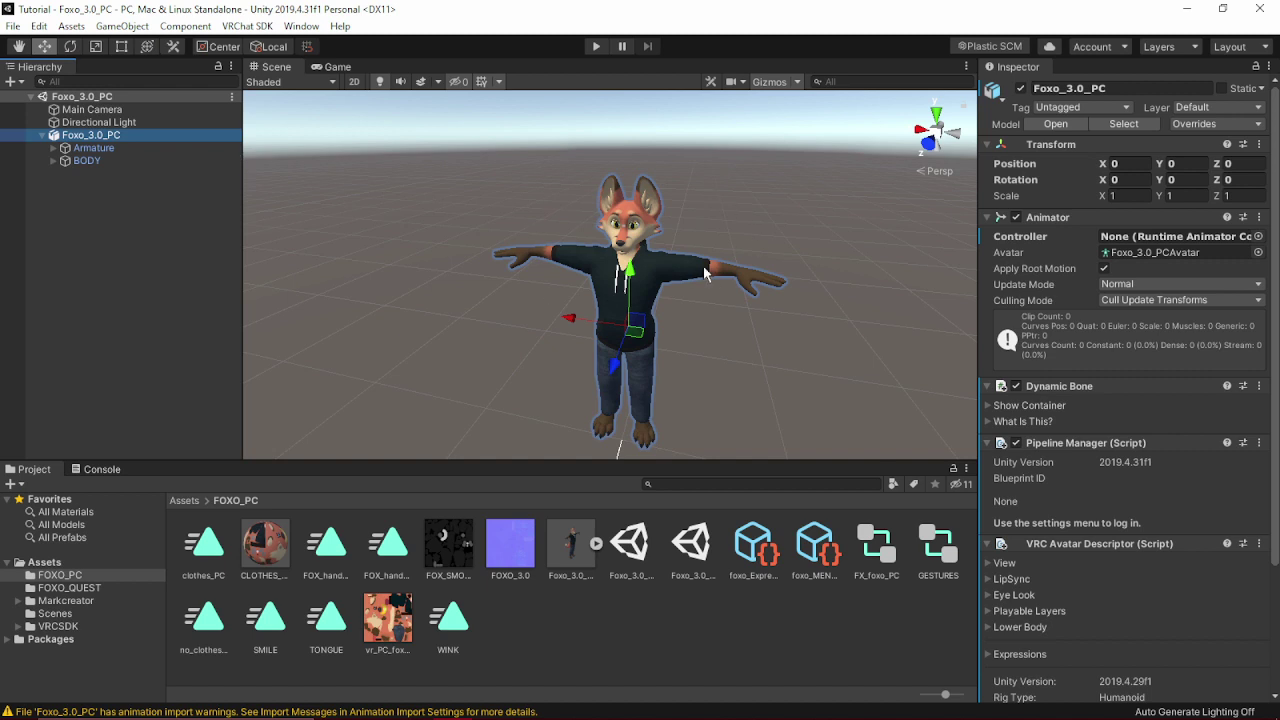
Step: Look over the avatar's components and view the fox model from the side, framed in the scene
{"action": "scroll", "coordinate": [704, 275], "scroll_direction": "down", "scroll_amount": 2}
{"action": "scroll", "coordinate": [704, 275], "scroll_direction": "up", "scroll_amount": 3}
{"action": "scroll", "coordinate": [692, 276], "scroll_direction": "down", "scroll_amount": 4}
{"action": "scroll", "coordinate": [690, 277], "scroll_direction": "up", "scroll_amount": 4}
{"action": "right_click_drag", "start_coordinate": [703, 266], "coordinate": [741, 323]}
{"action": "middle_click_drag", "start_coordinate": [623, 265], "coordinate": [440, 156]}
{"action": "middle_click_drag", "start_coordinate": [519, 198], "coordinate": [640, 250]}
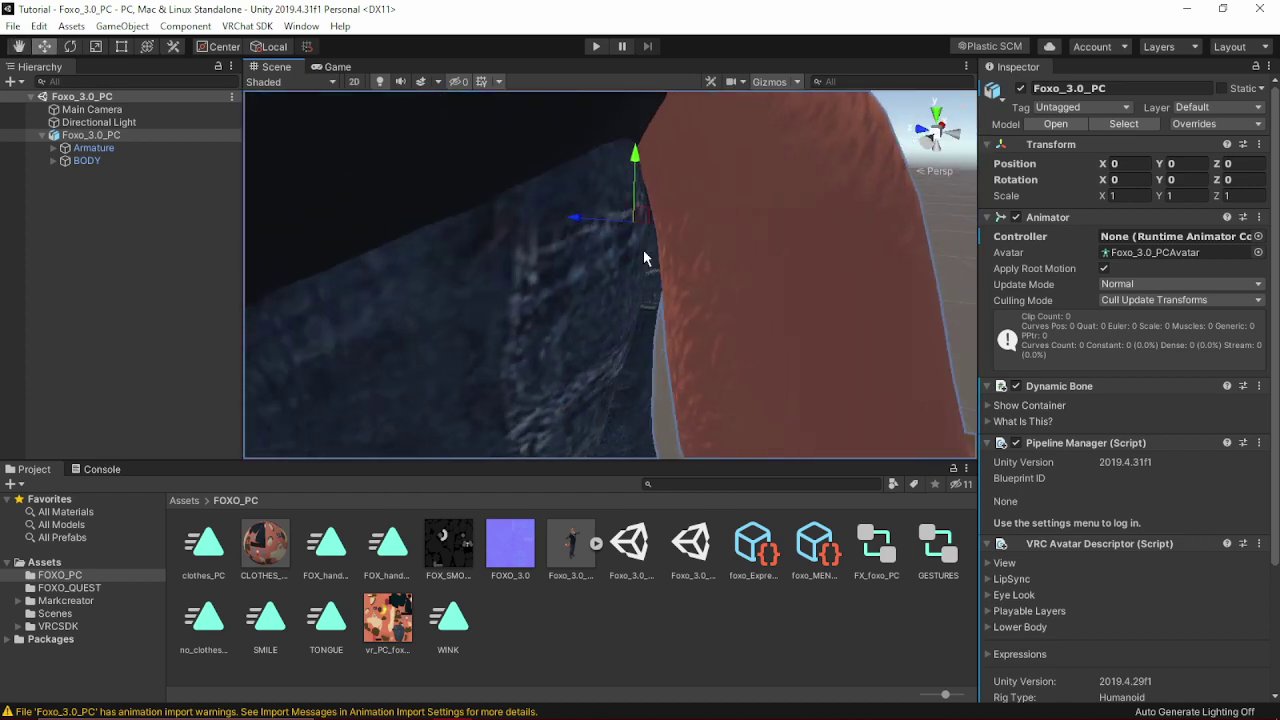
{"action": "key", "text": "f"}
{"action": "scroll", "coordinate": [601, 258], "scroll_direction": "up", "scroll_amount": 2}
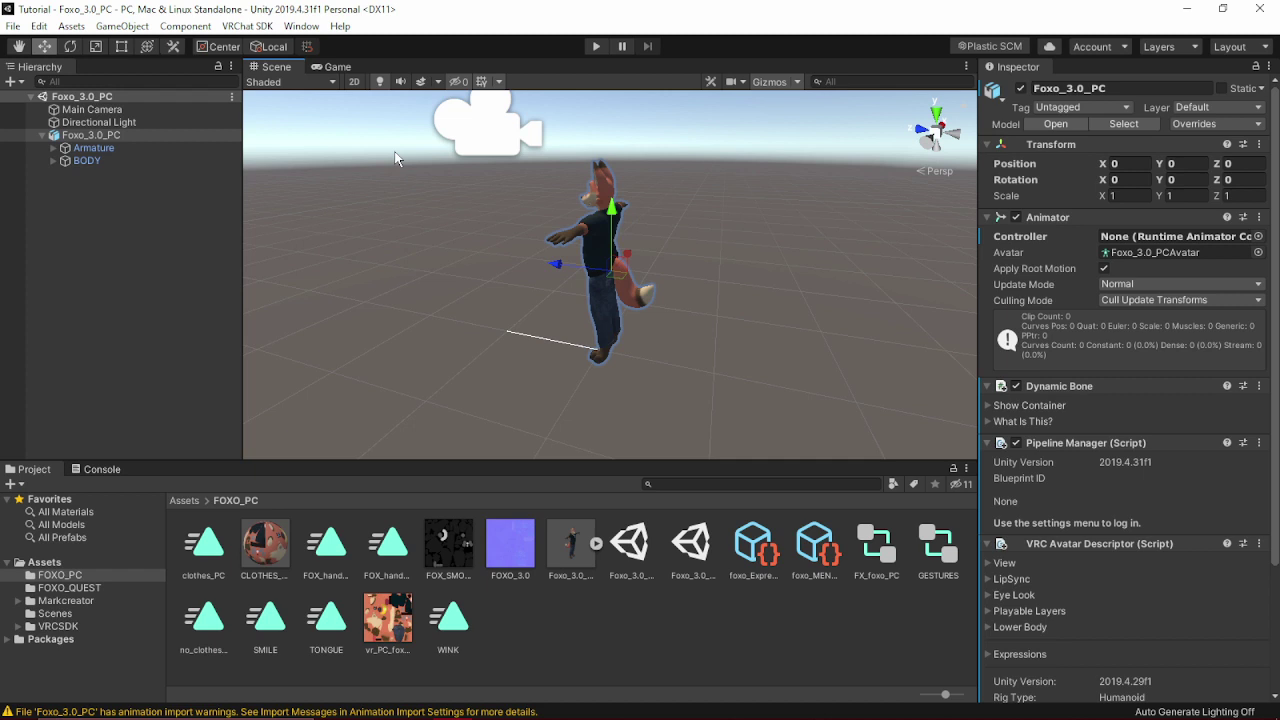
Step: Open the VRChat SDK control panel's Builder and start building and publishing Foxo_3.0_PC for Windows
{"action": "left_click", "coordinate": [248, 27]}
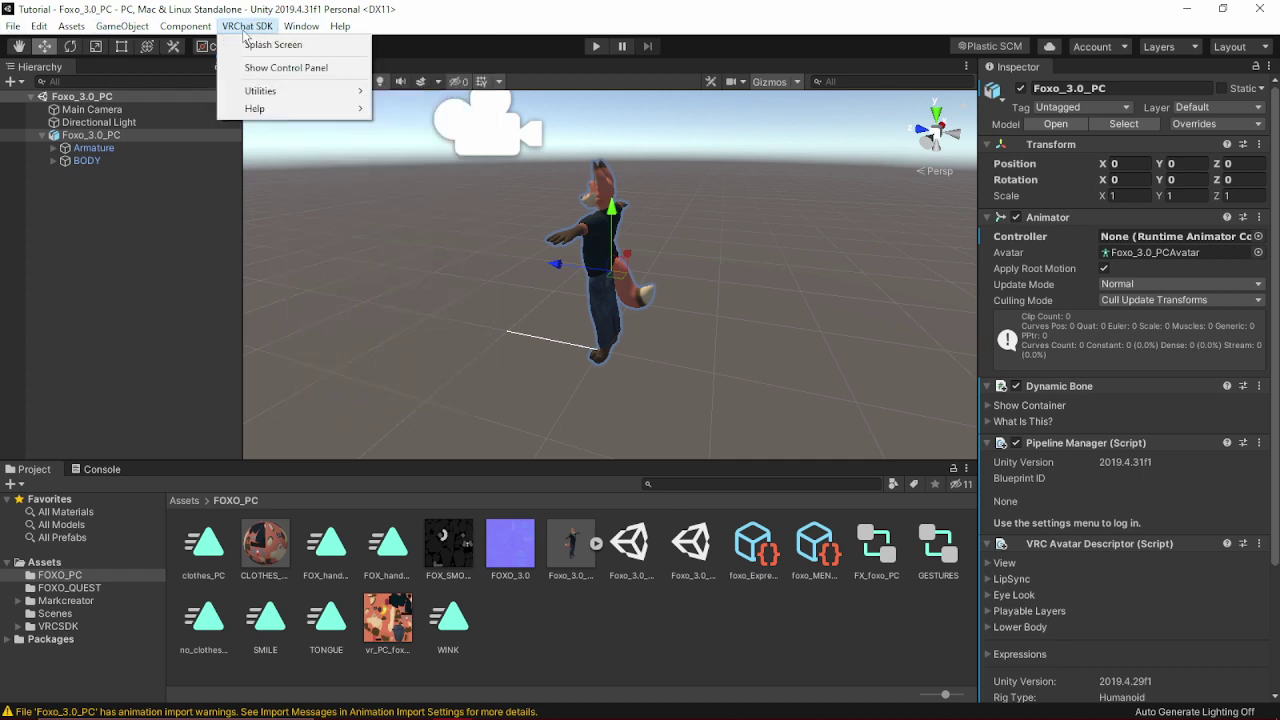
{"action": "left_click", "coordinate": [285, 68]}
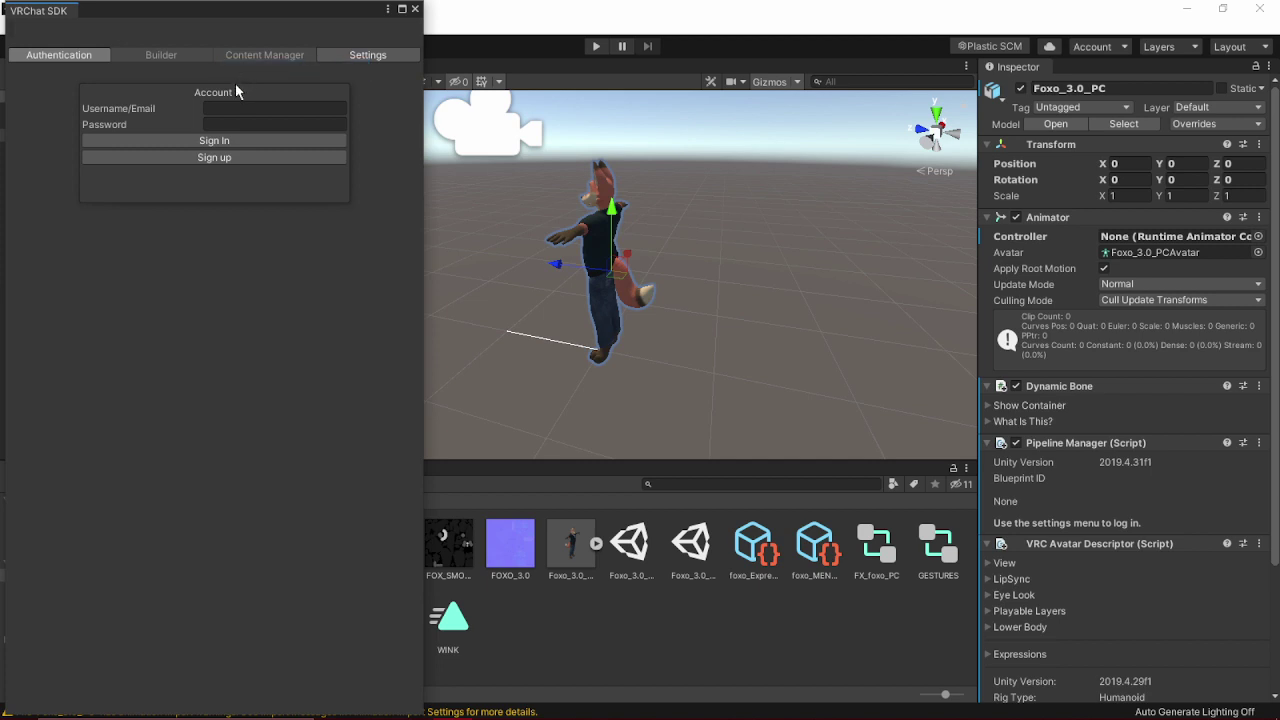
{"action": "left_click", "coordinate": [156, 58]}
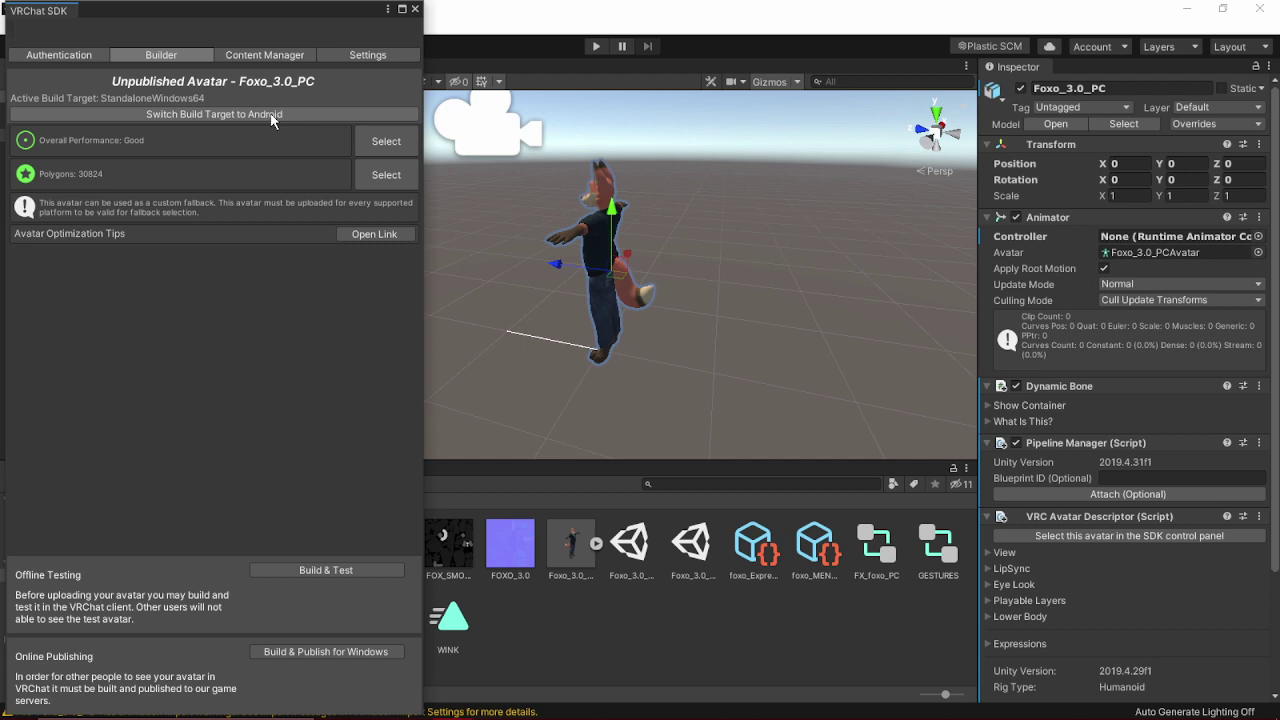
{"action": "left_click", "coordinate": [239, 118]}
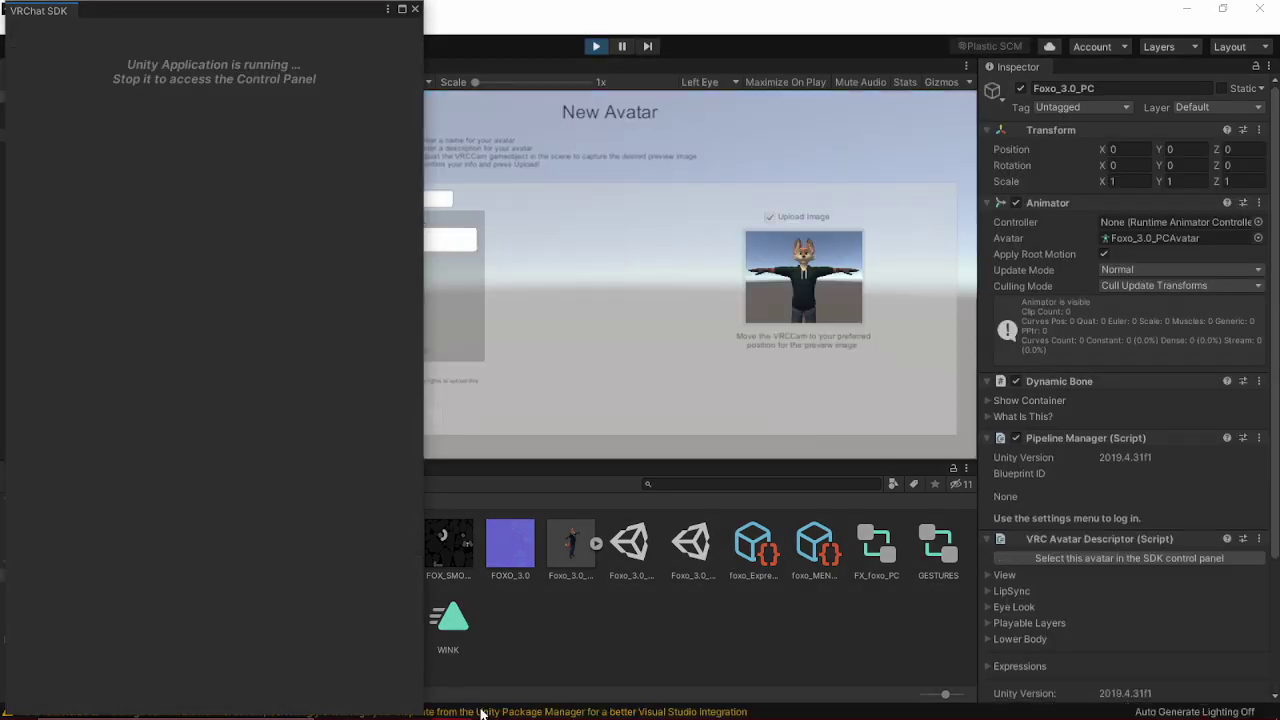
Step: Close the VRChat SDK window, clear the Visual Studio package warning from the console and return to the project assets
{"action": "left_click", "coordinate": [480, 712]}
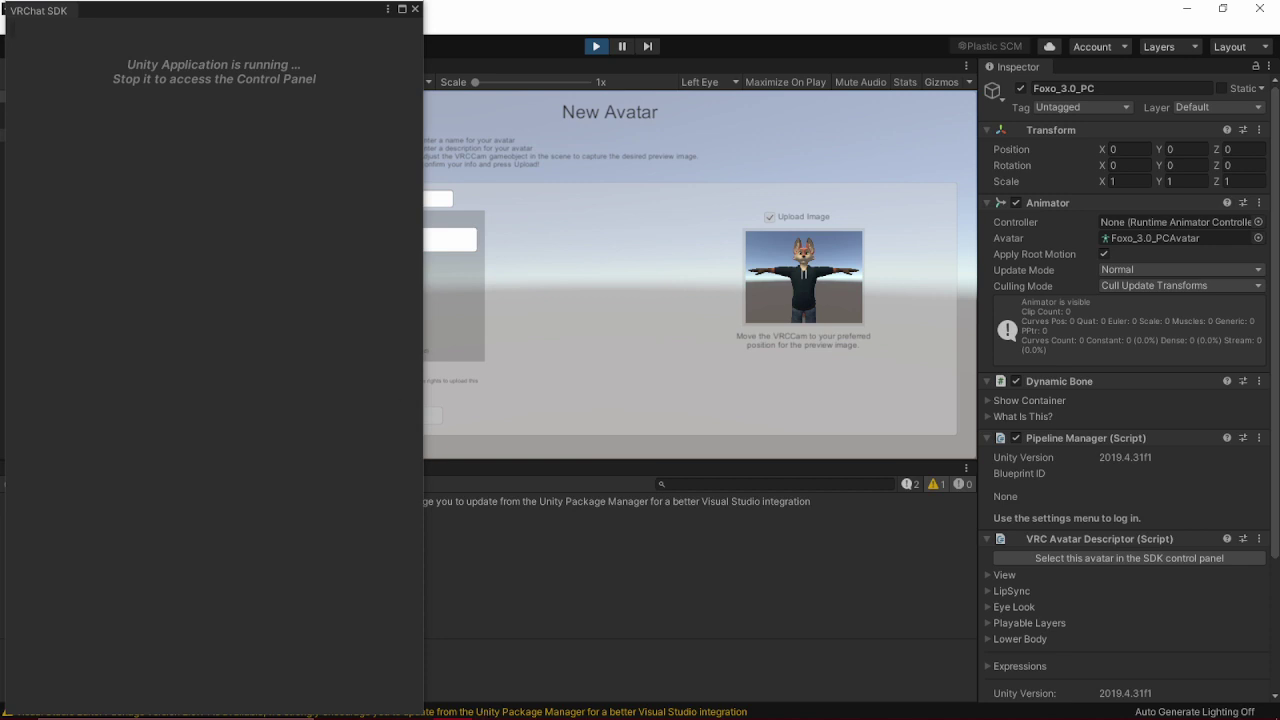
{"action": "left_click", "coordinate": [415, 9]}
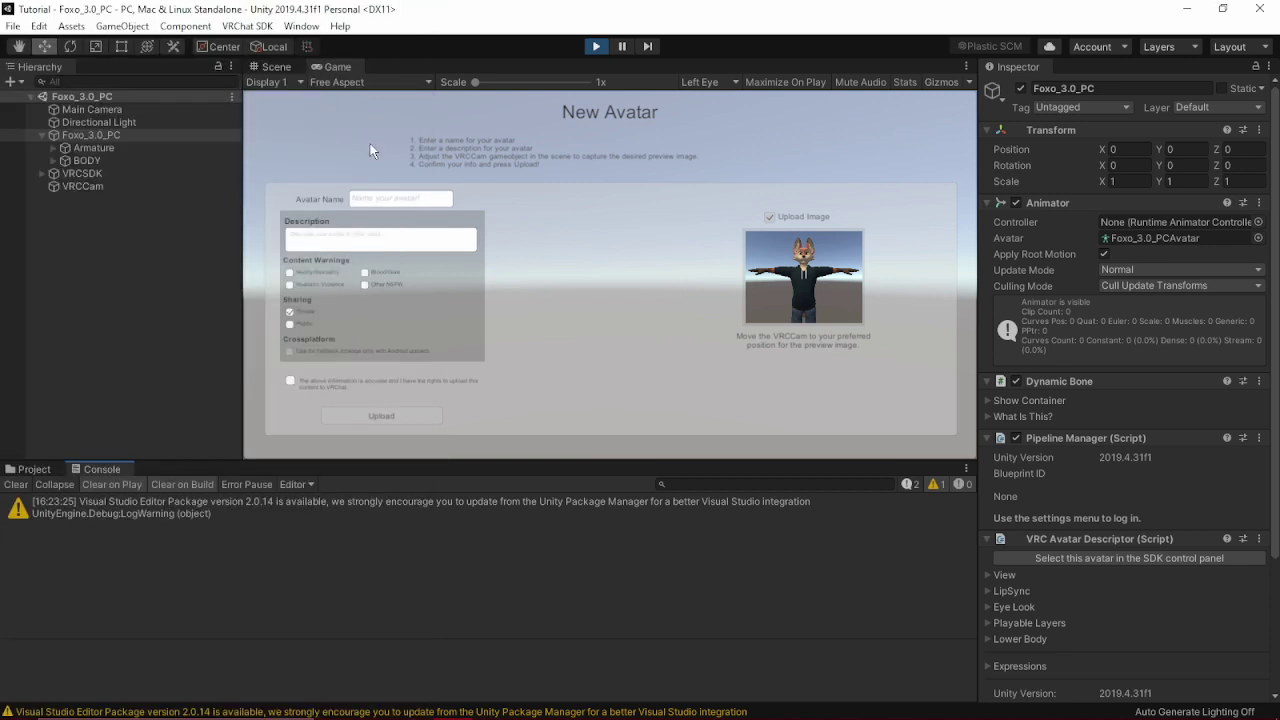
{"action": "left_click", "coordinate": [33, 470]}
{"action": "left_click", "coordinate": [81, 467]}
{"action": "left_click", "coordinate": [148, 513]}
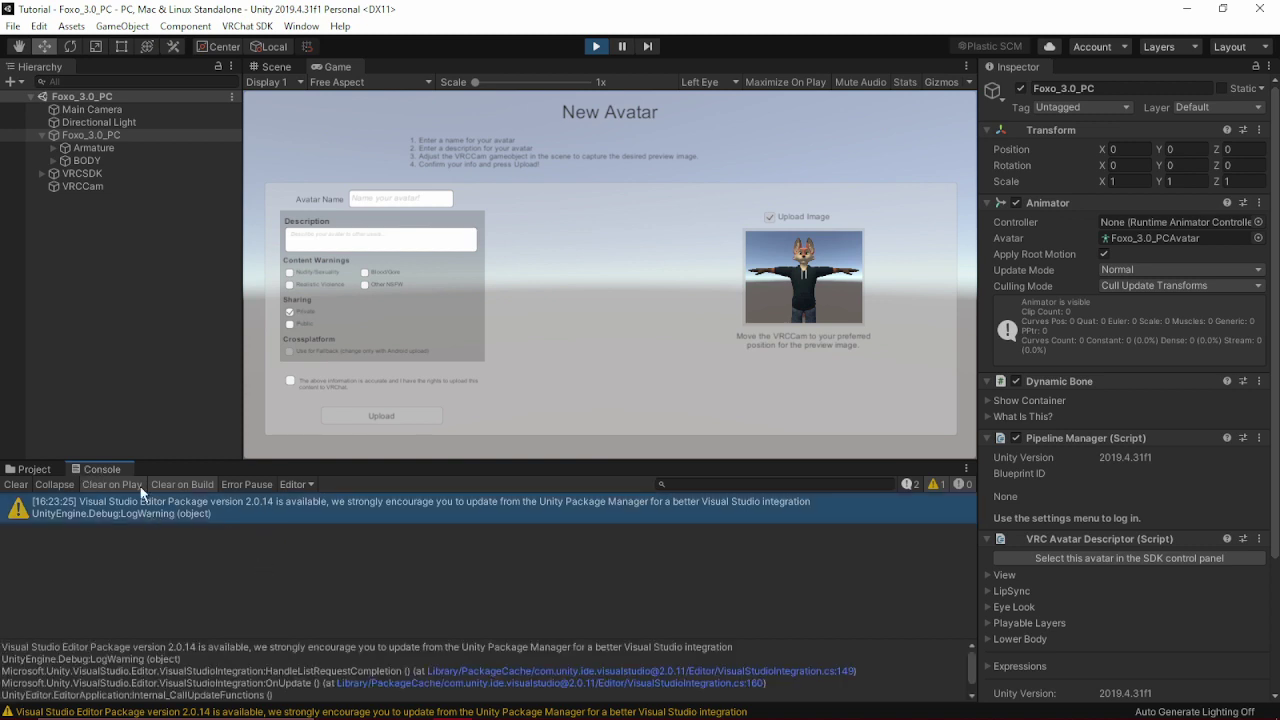
{"action": "left_click", "coordinate": [10, 485]}
{"action": "left_click", "coordinate": [16, 470]}
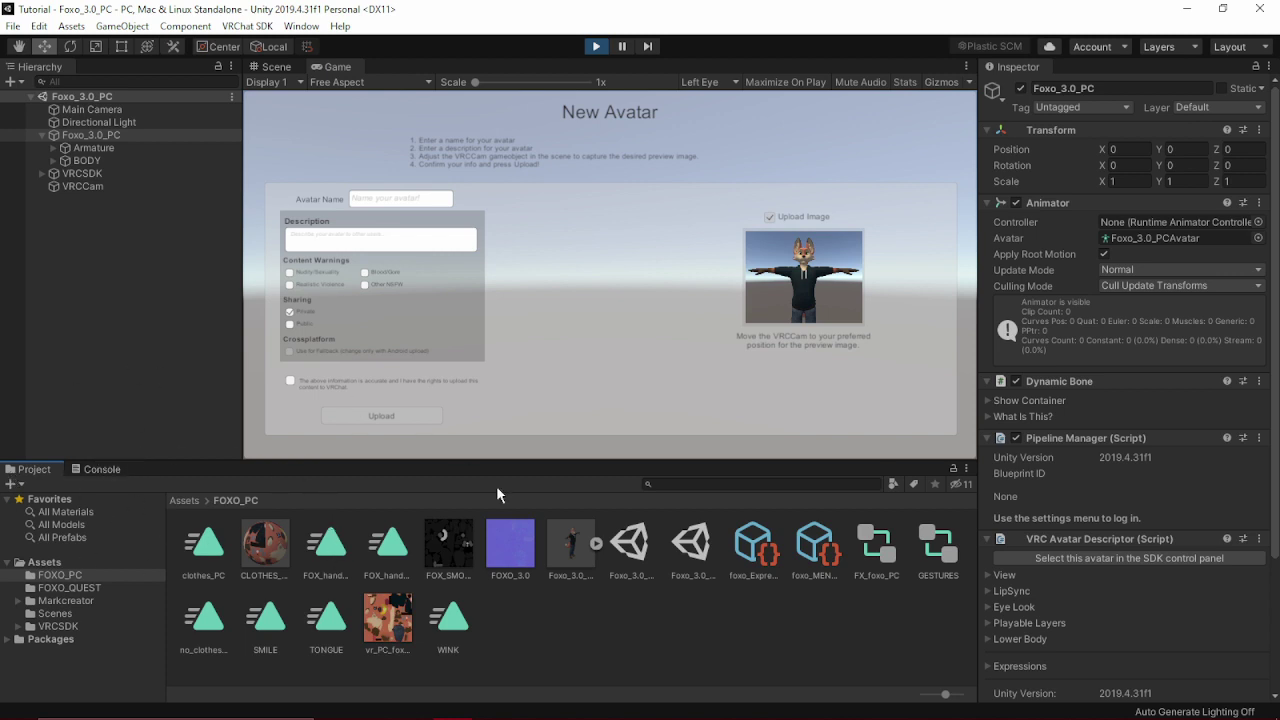
Step: Name the new avatar "Foxo PC" and enter the description "Foxo avatar"
{"action": "left_click", "coordinate": [386, 200]}
{"action": "type", "text": "Foxo PC"}
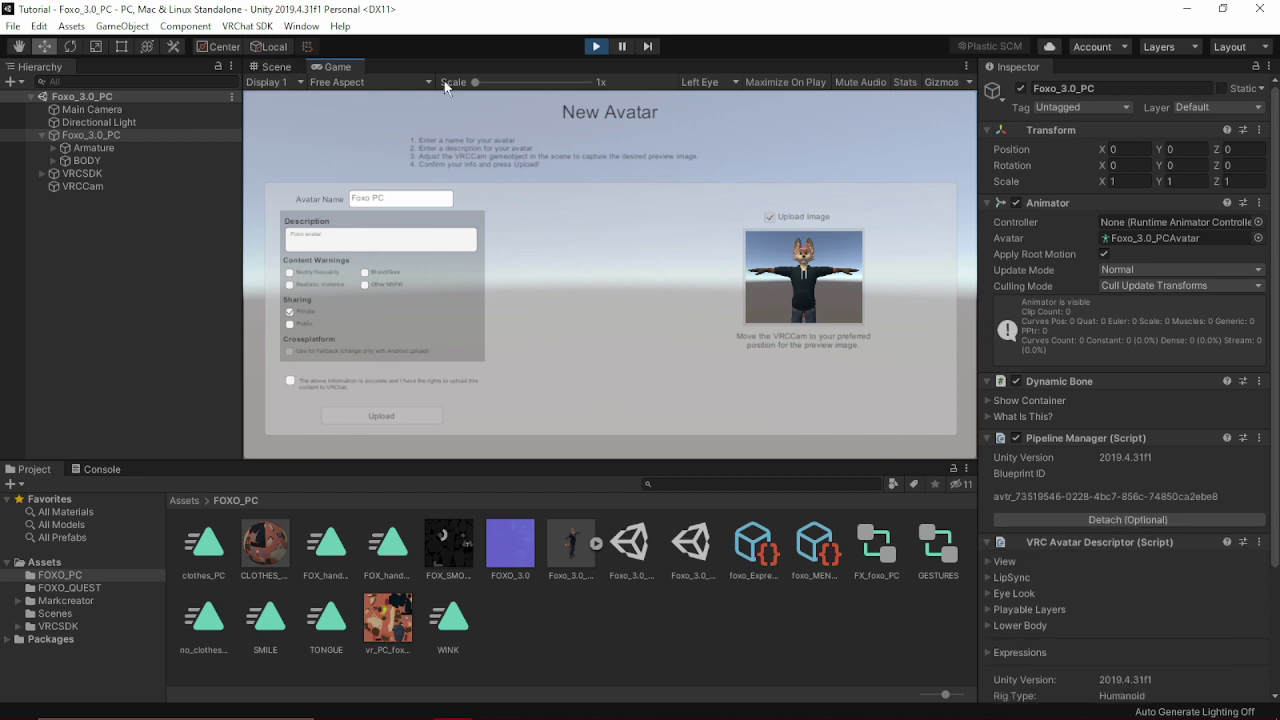
Step: Move VRCCam in the scene to about X -0.531, Y 1.592, Z 0.472 and rotate it to about X 18.3, Y 136.3
{"action": "left_click", "coordinate": [270, 66]}
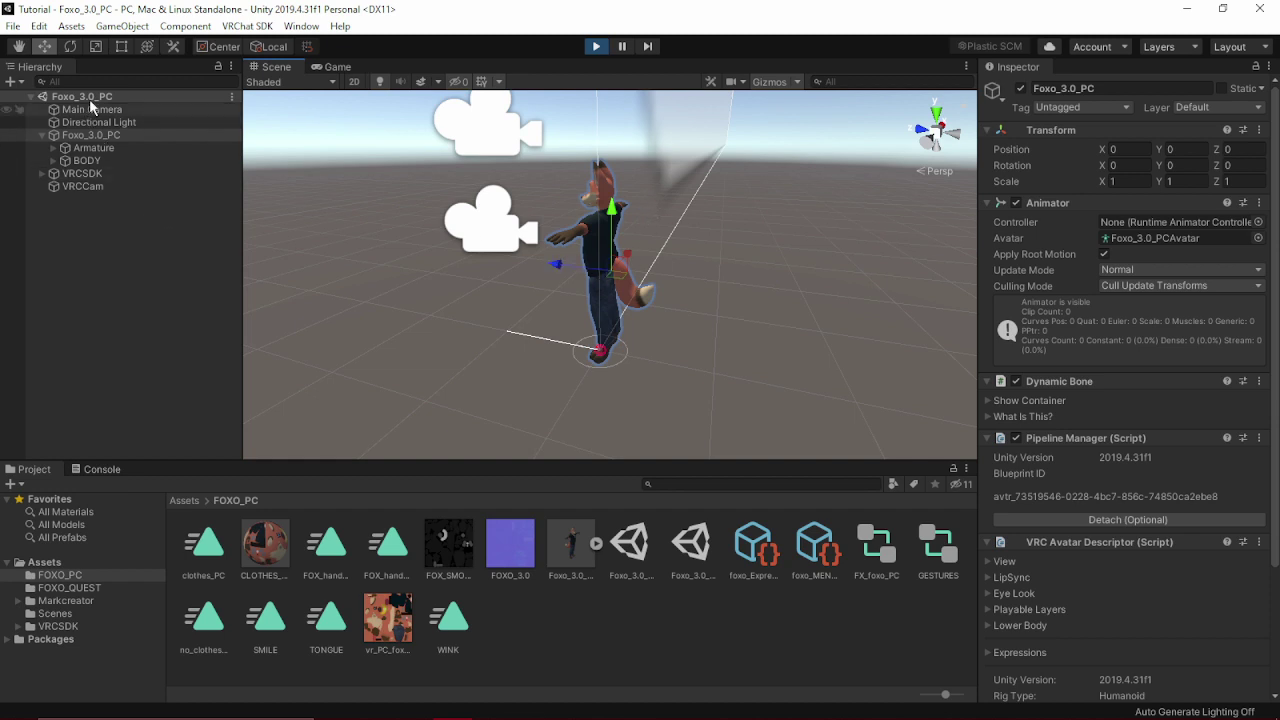
{"action": "left_click", "coordinate": [88, 186]}
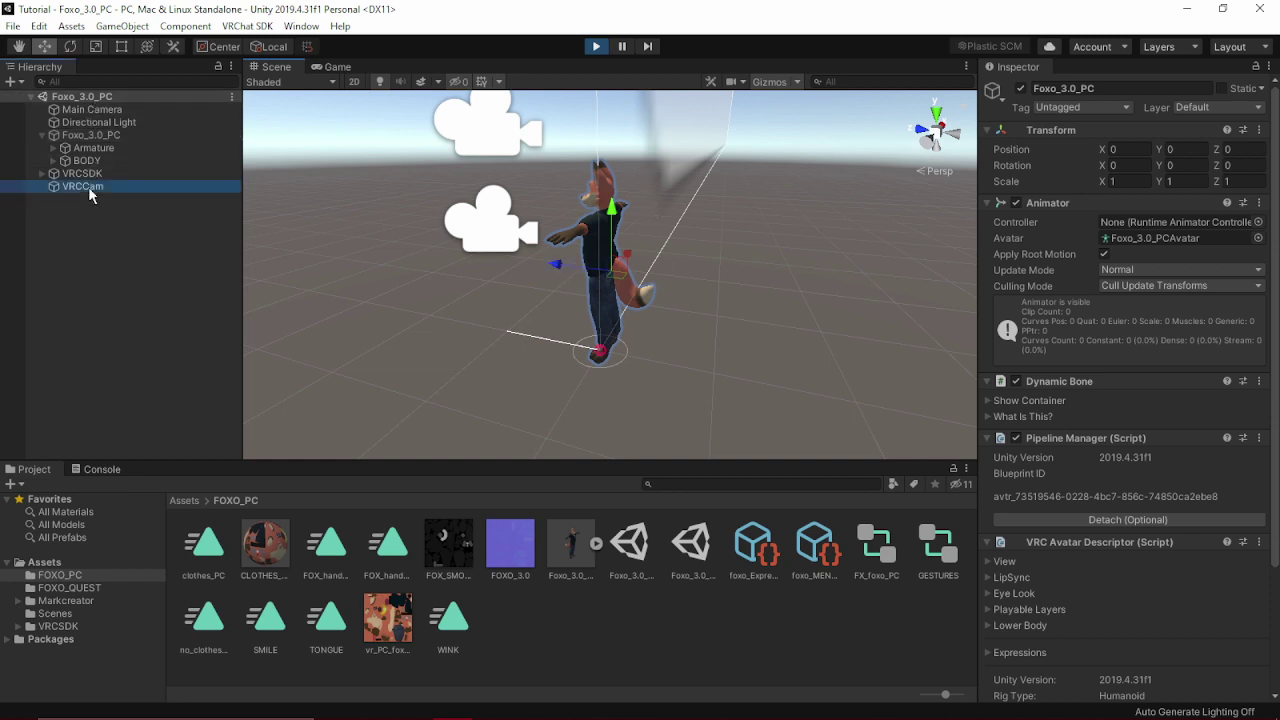
{"action": "left_click_drag", "start_coordinate": [527, 229], "coordinate": [455, 222]}
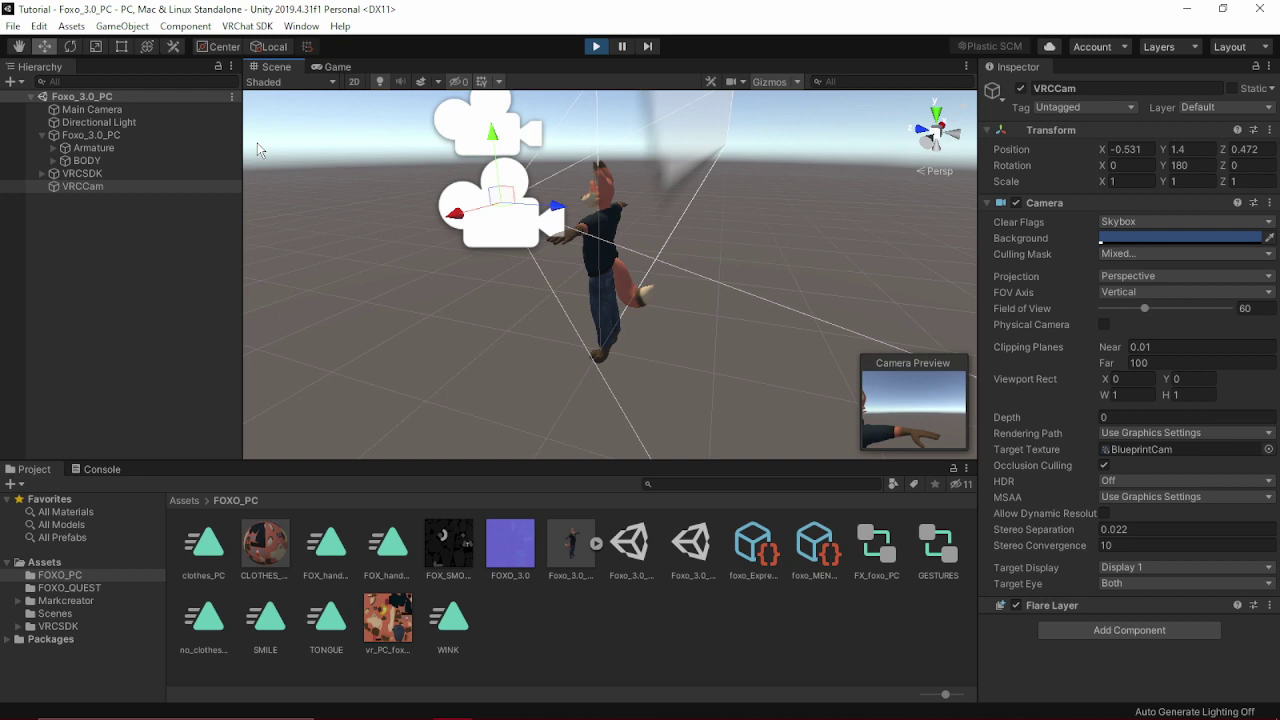
{"action": "left_click_drag", "start_coordinate": [492, 147], "coordinate": [491, 112]}
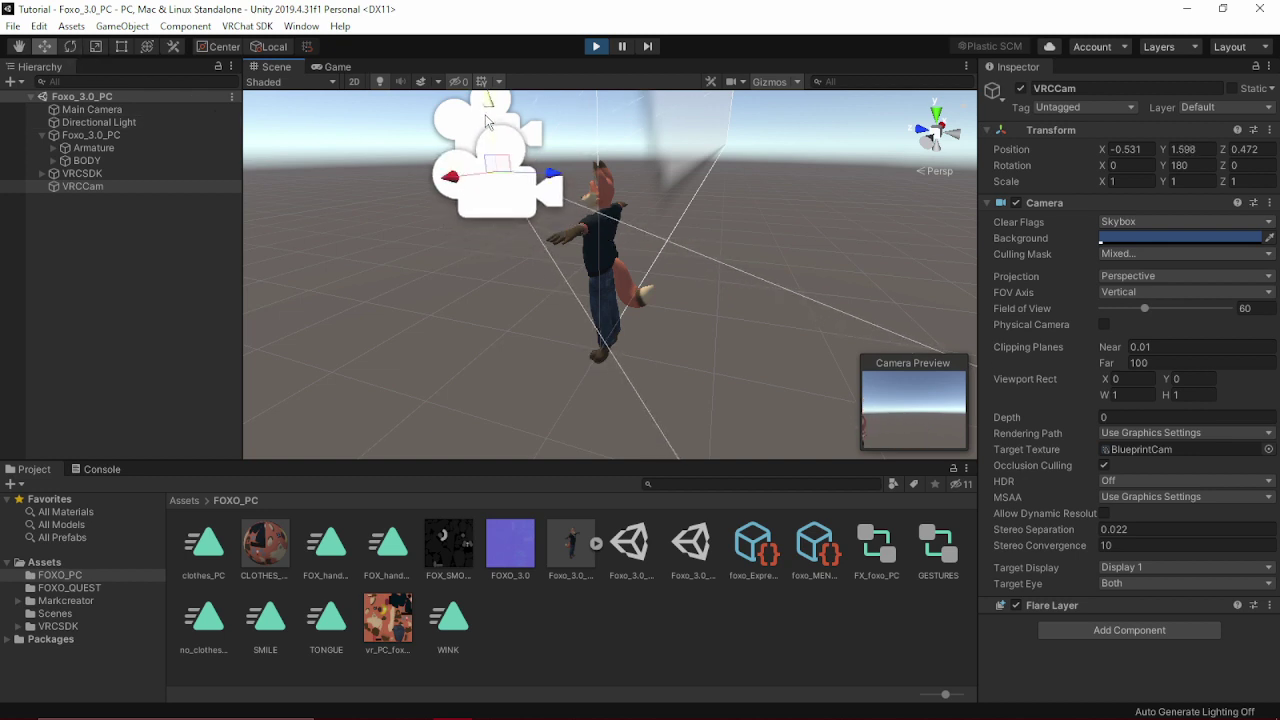
{"action": "key", "text": "e"}
{"action": "left_click_drag", "start_coordinate": [501, 190], "coordinate": [556, 138]}
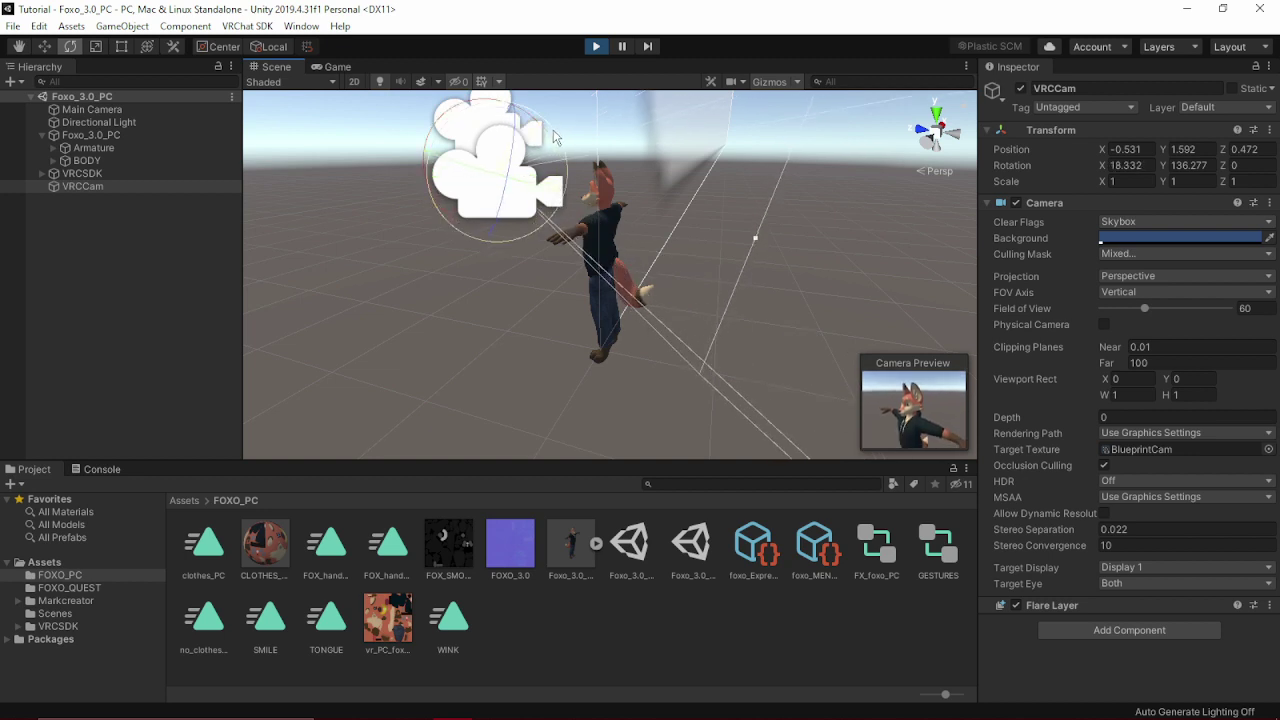
Step: Move VRCCam closer to the fox's head, to about X -0.355, Y 1.586, Z 0.288
{"action": "left_click", "coordinate": [44, 46]}
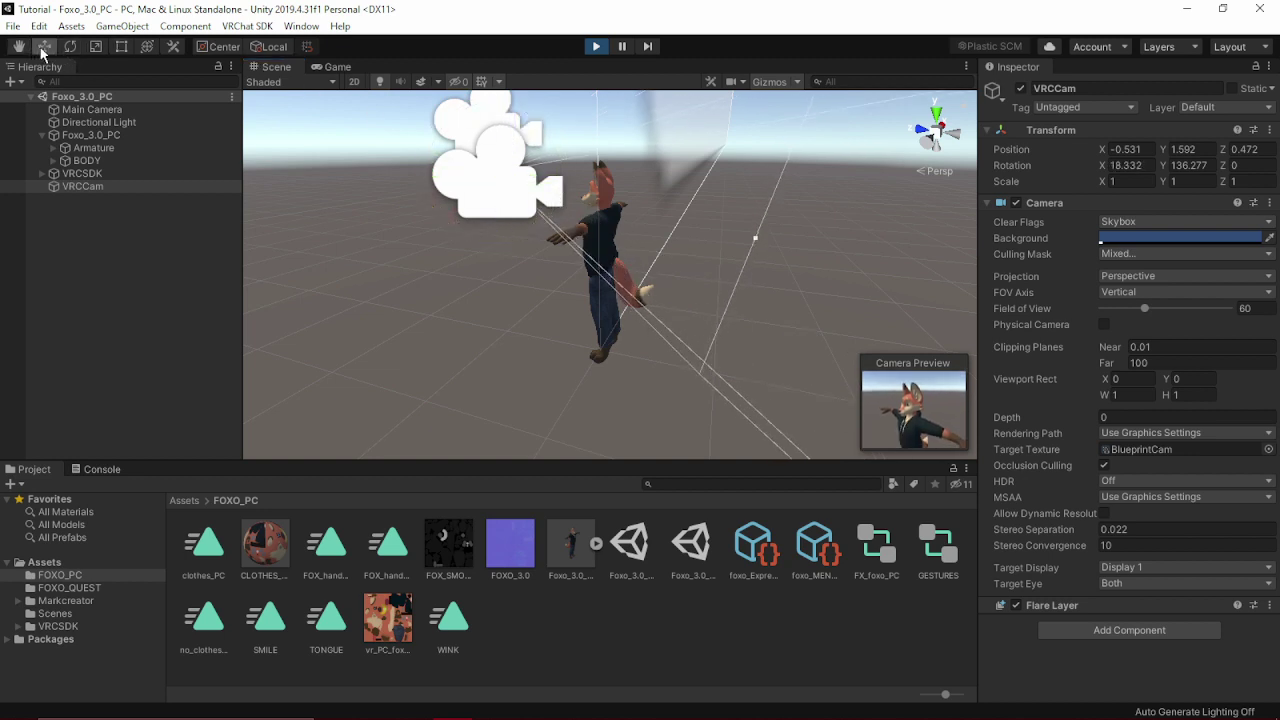
{"action": "left_click_drag", "start_coordinate": [555, 183], "coordinate": [577, 197]}
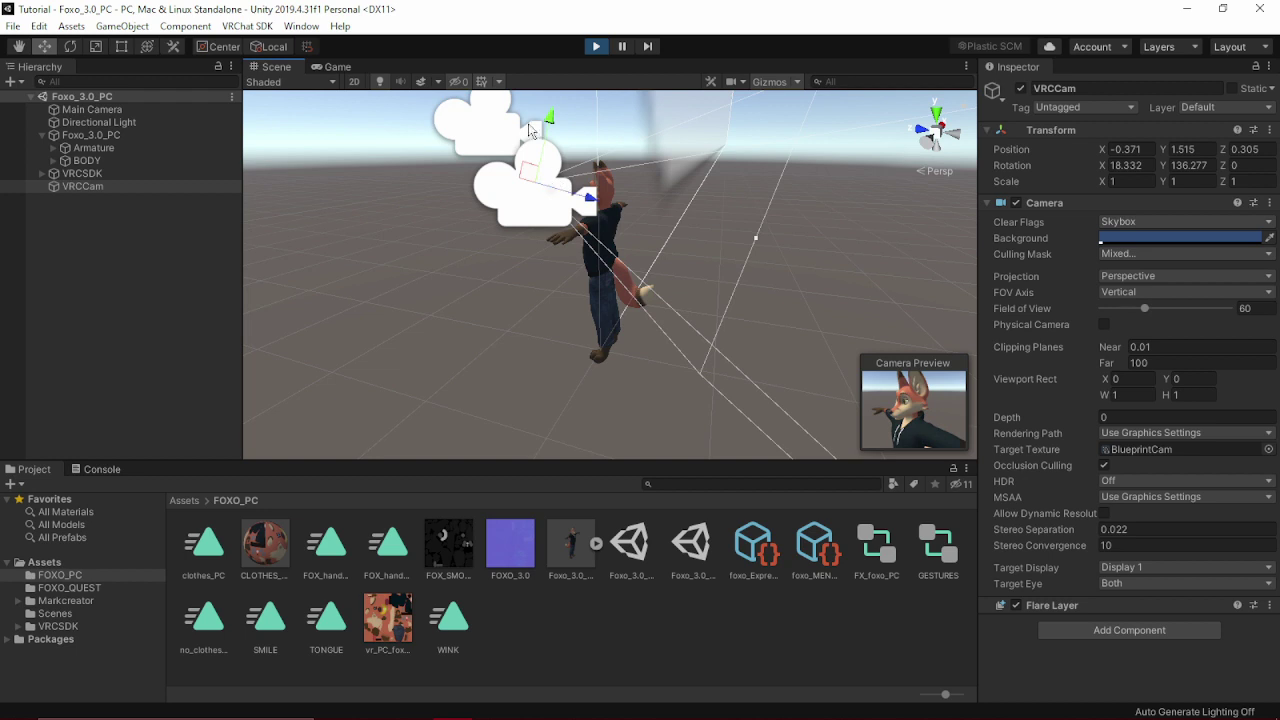
{"action": "left_click_drag", "start_coordinate": [541, 130], "coordinate": [542, 128]}
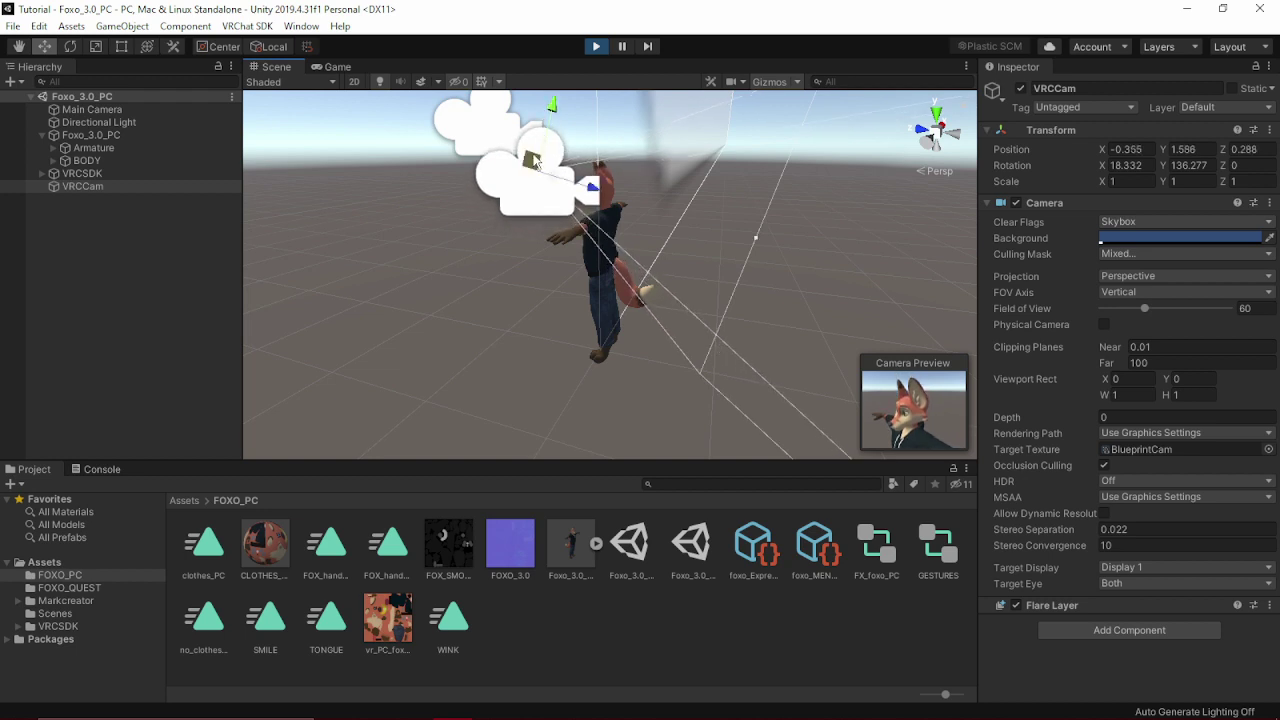
Step: Return to the New Avatar form and accept the statement on accurate information and upload rights
{"action": "left_click", "coordinate": [338, 67]}
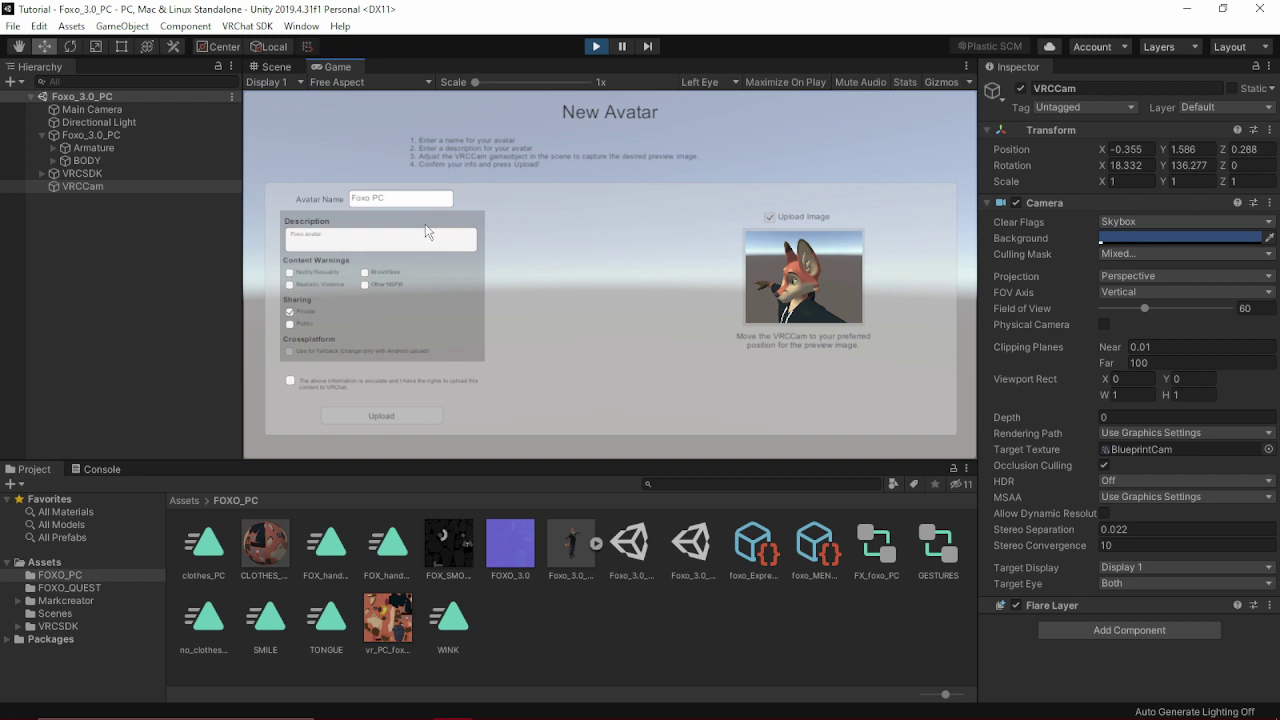
{"action": "left_click", "coordinate": [290, 383]}
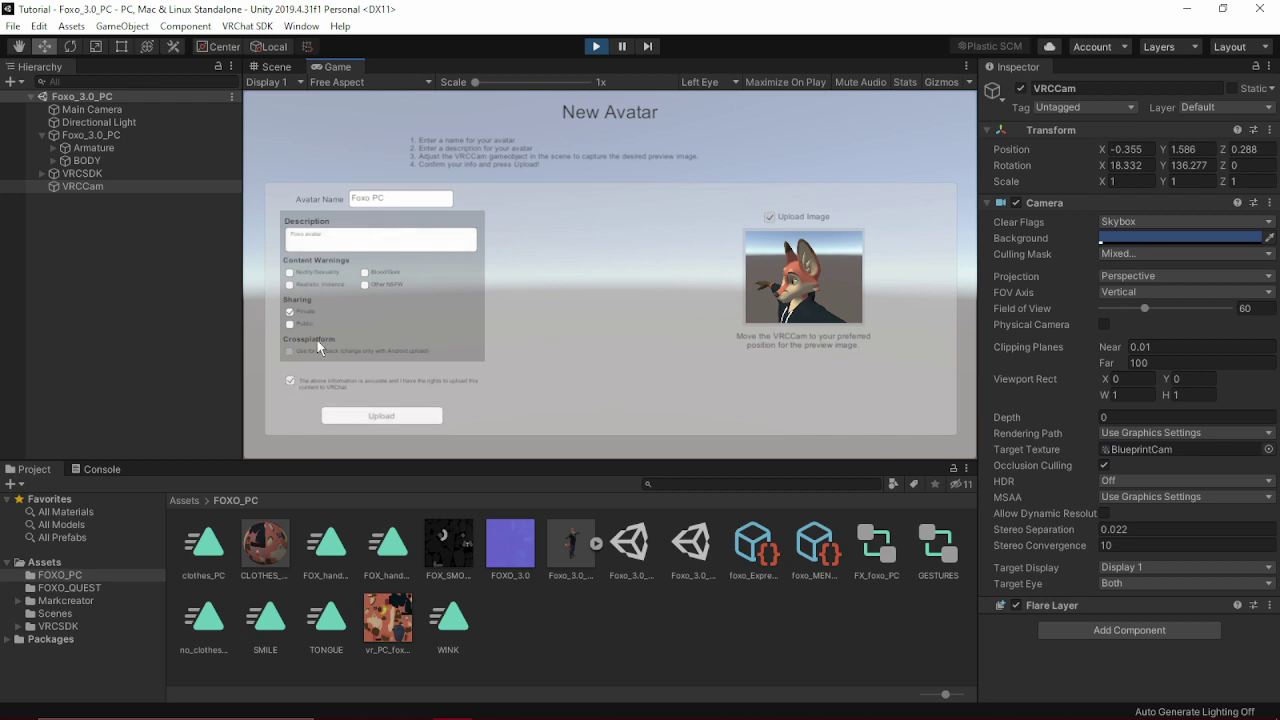
Step: Upload the Foxo PC avatar to VRChat, dismiss the completion message and close the Unity project
{"action": "left_click", "coordinate": [388, 418]}
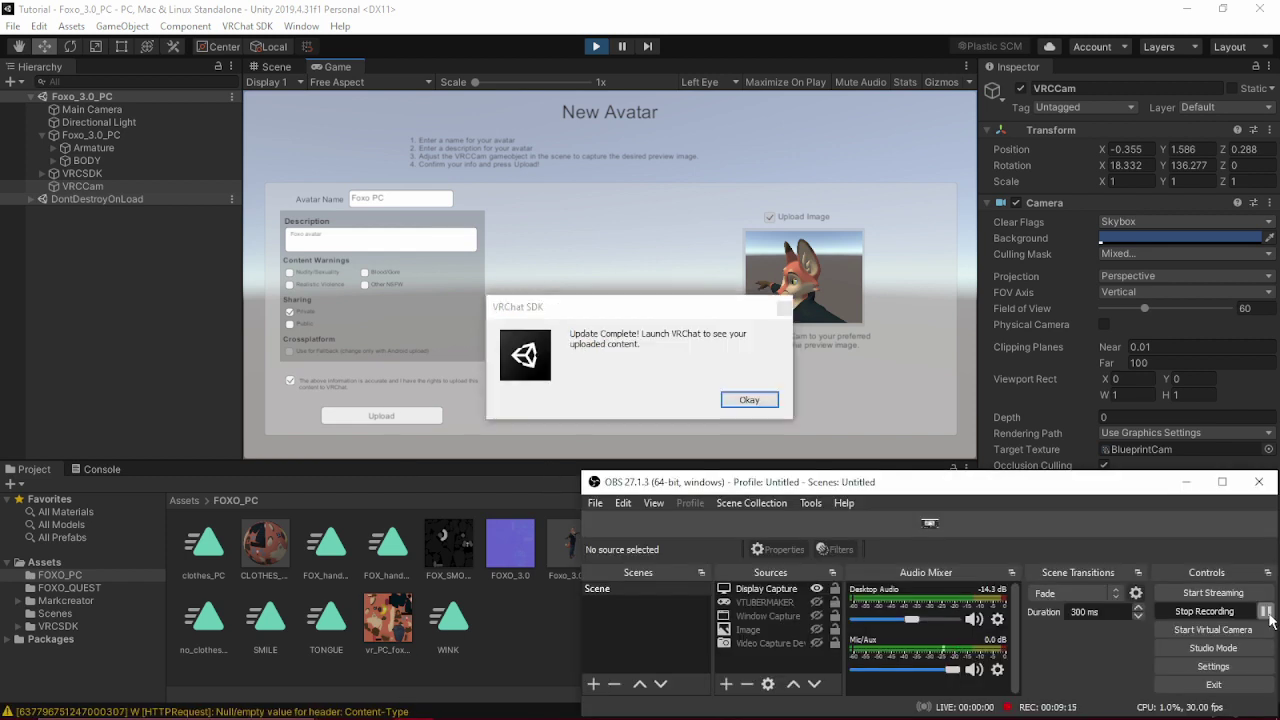
{"action": "left_click", "coordinate": [668, 379]}
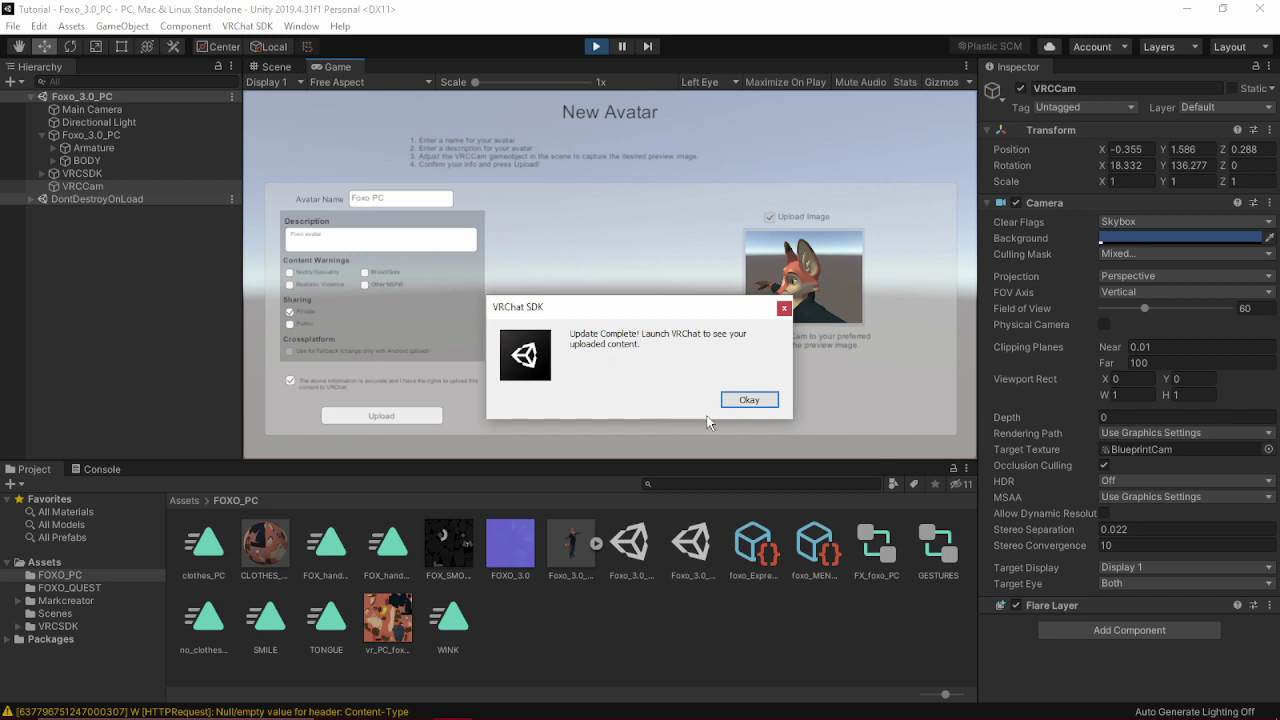
{"action": "left_click", "coordinate": [749, 399]}
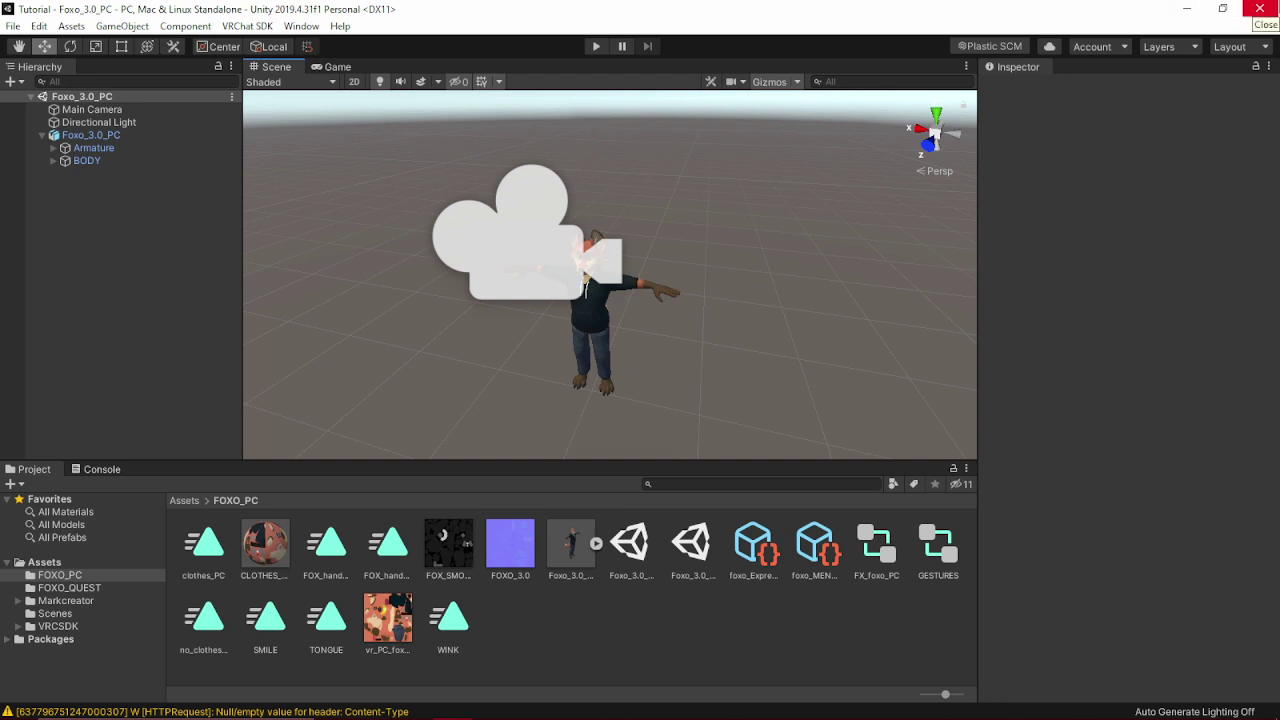
{"action": "left_click", "coordinate": [1259, 9]}
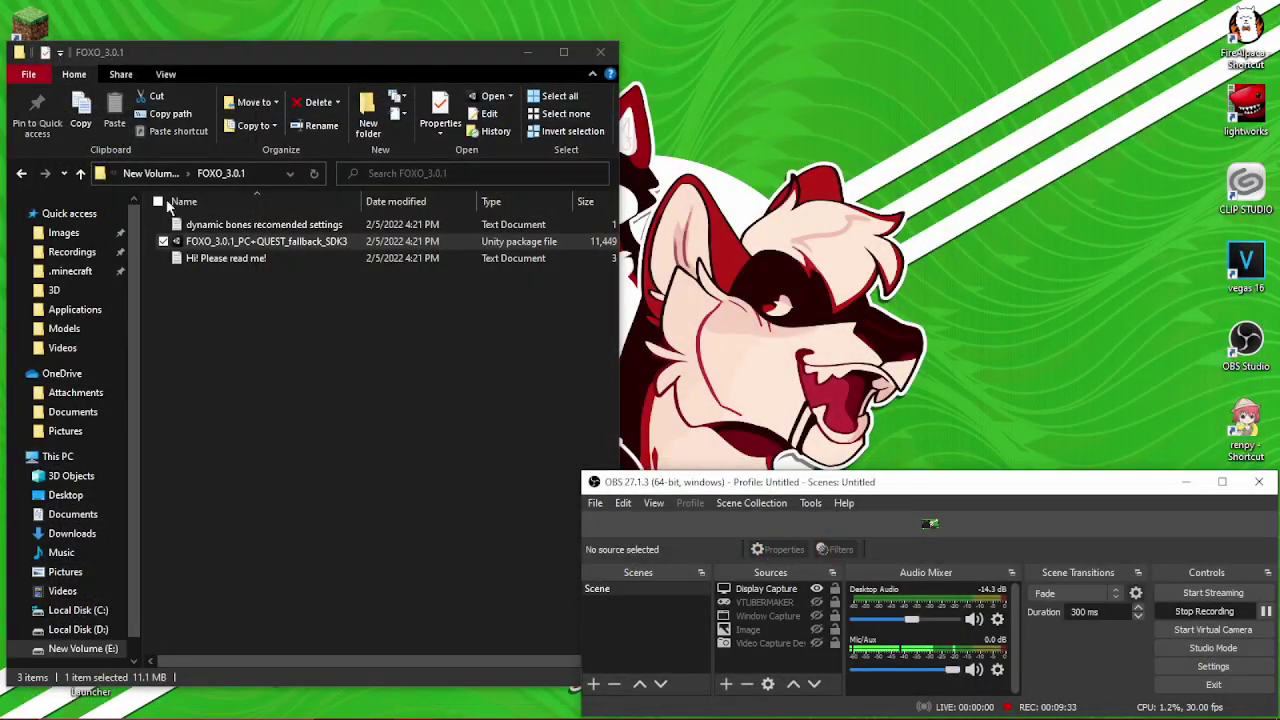
Step: Go up to New Volume (E:) in File Explorer and bring up the commands for the FOXO_3.0.1 folder
{"action": "left_click", "coordinate": [150, 173]}
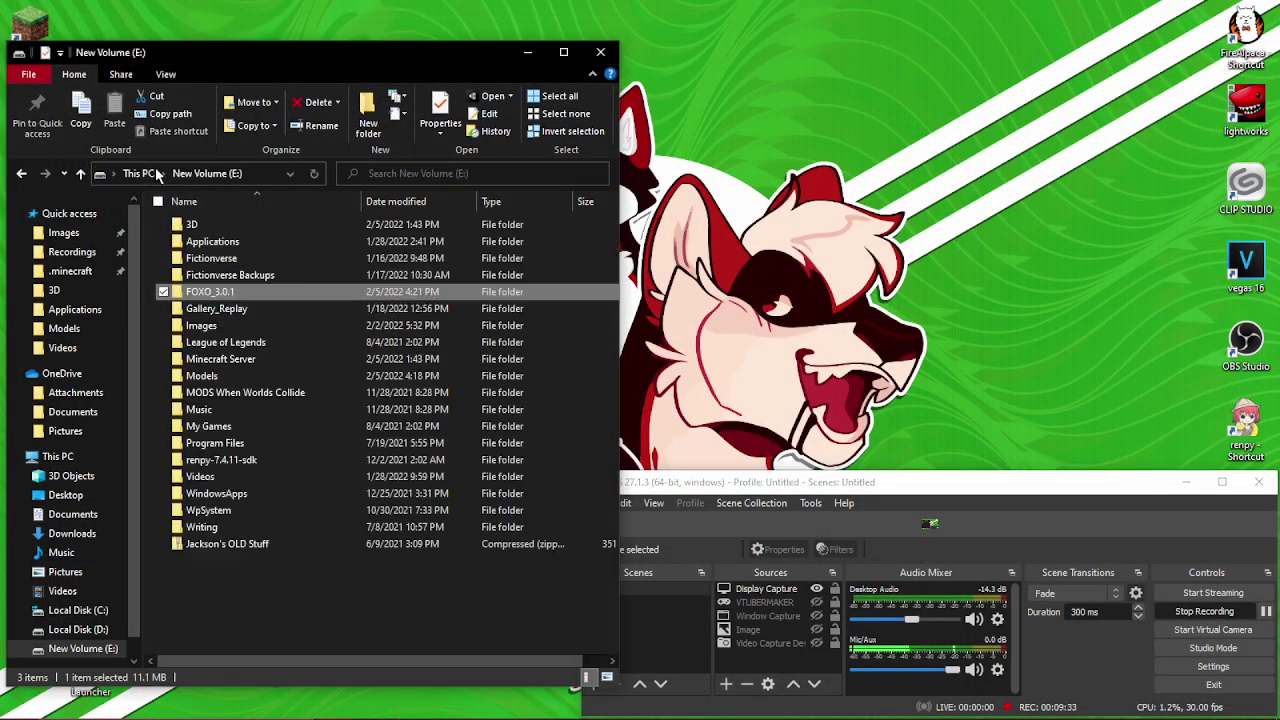
{"action": "right_click", "coordinate": [252, 291]}
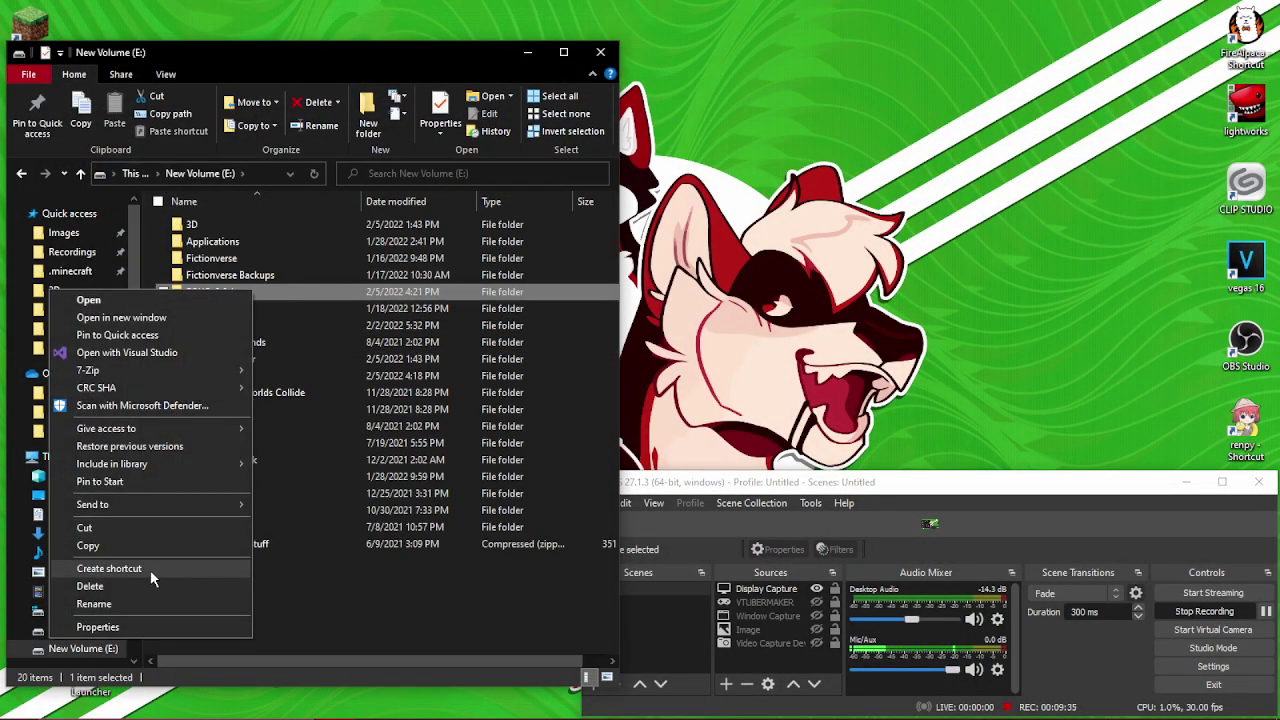
{"action": "left_click", "coordinate": [139, 601]}
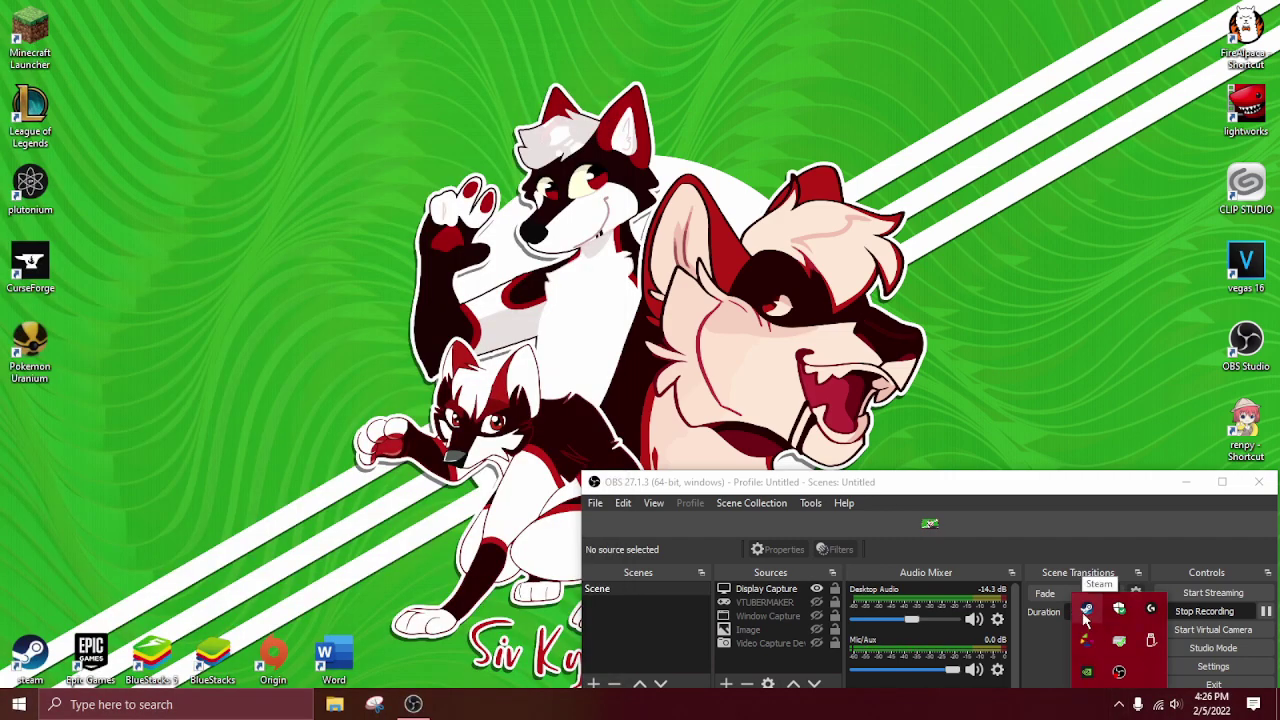
Step: Launch VRChat through Steam and maximize its window
{"action": "right_click", "coordinate": [1083, 615]}
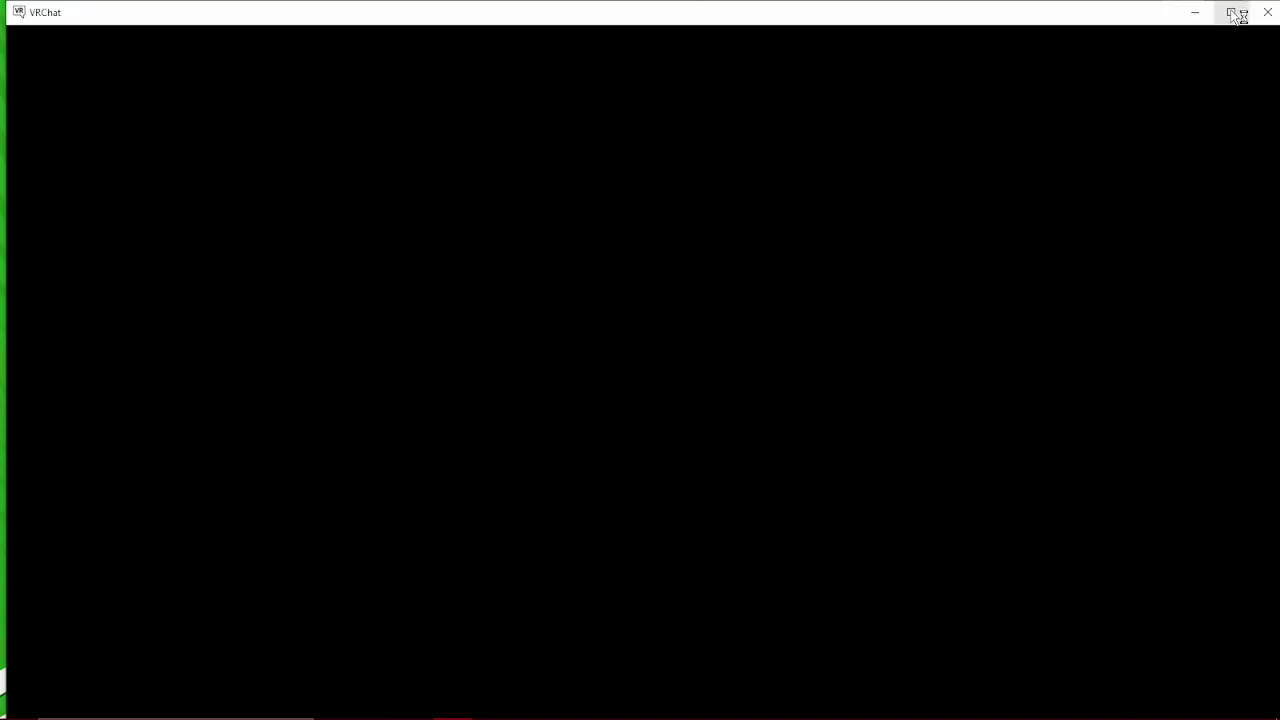
{"action": "left_click", "coordinate": [1231, 12]}
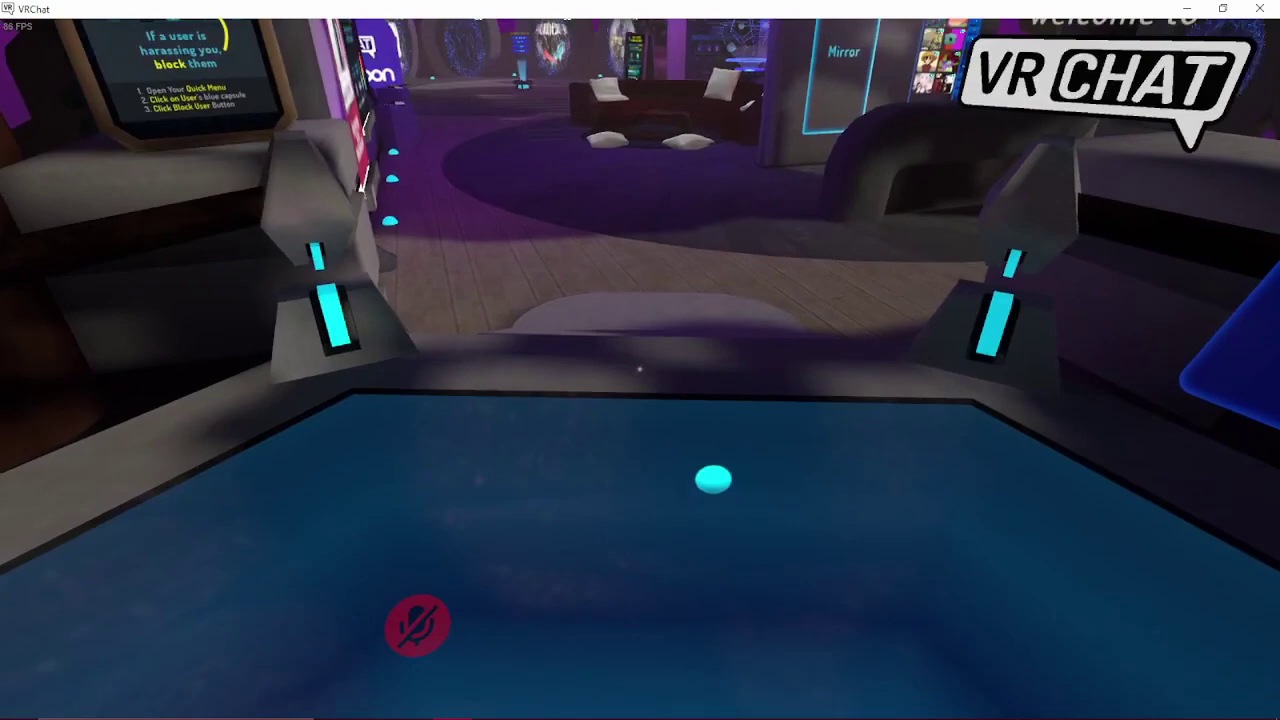
Step: Open the avatar list, select Foxo PC under My Creations and change into it
{"action": "key", "text": "Escape"}
{"action": "left_click", "coordinate": [623, 421]}
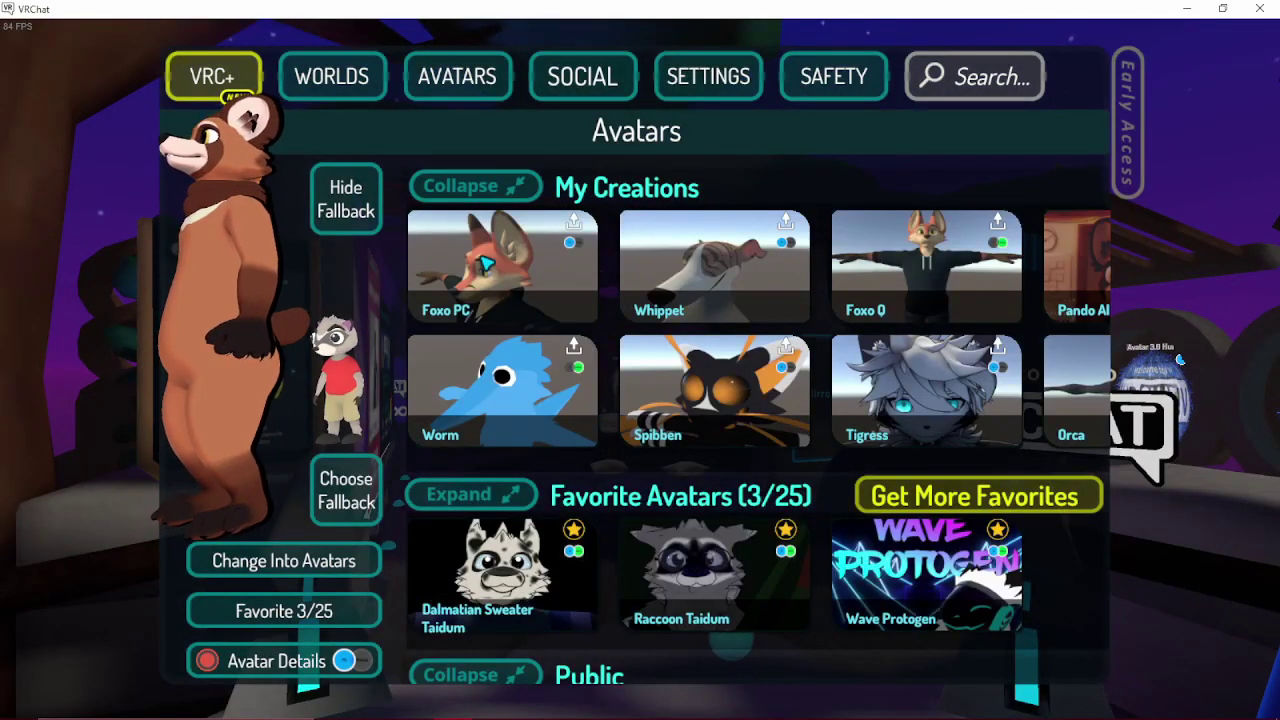
{"action": "left_click", "coordinate": [485, 262]}
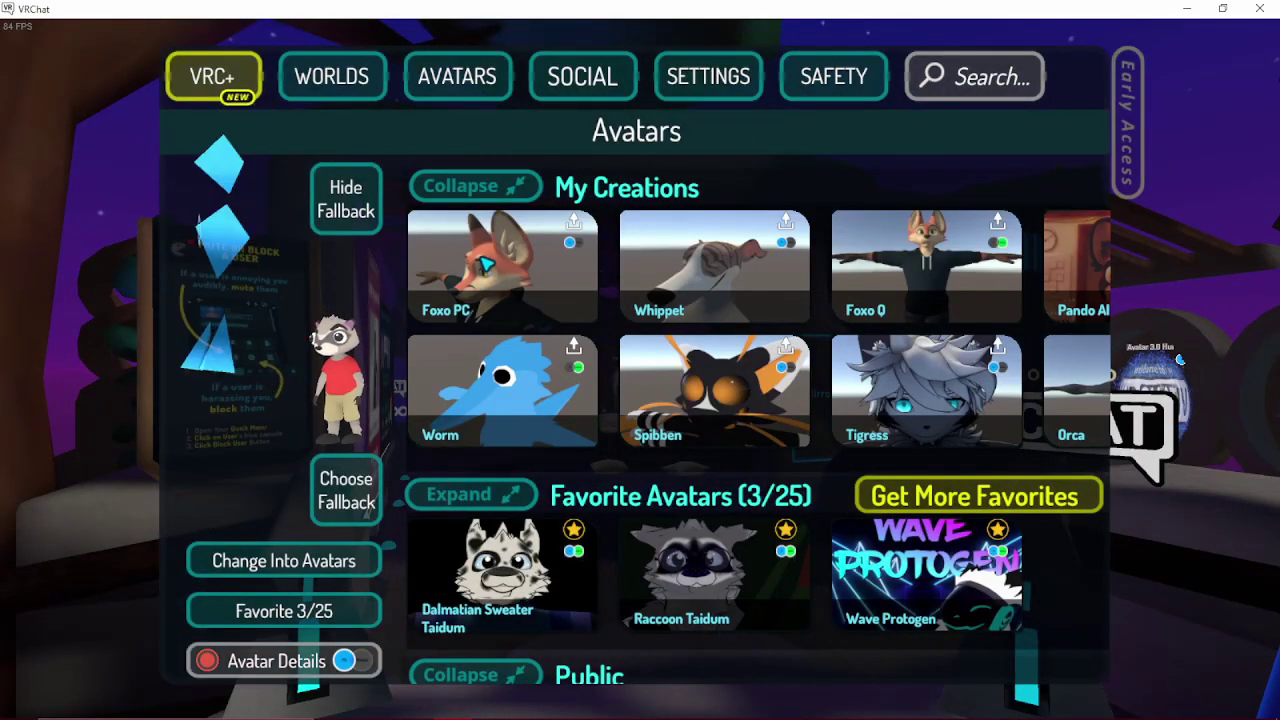
{"action": "left_click", "coordinate": [323, 563]}
Step: Browse the worlds, choose Midnight Rooftop and enter it through a new instance
{"action": "key", "text": "Escape"}
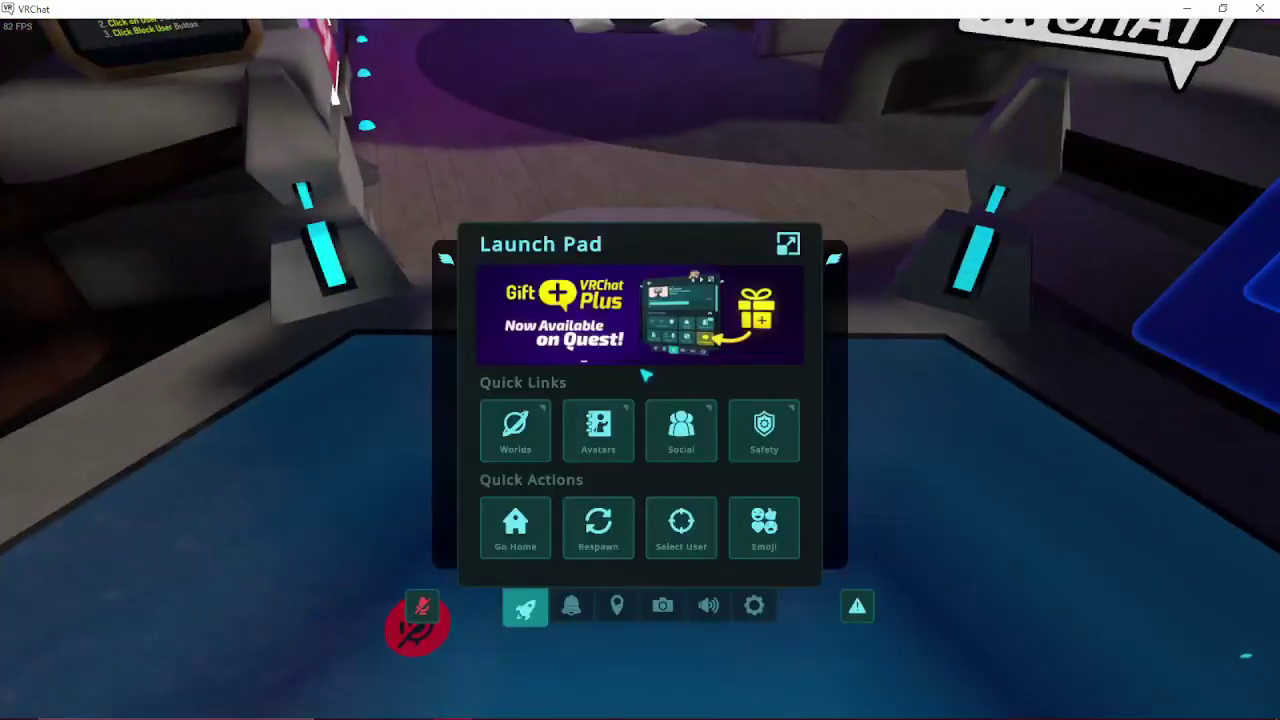
{"action": "left_click", "coordinate": [516, 437]}
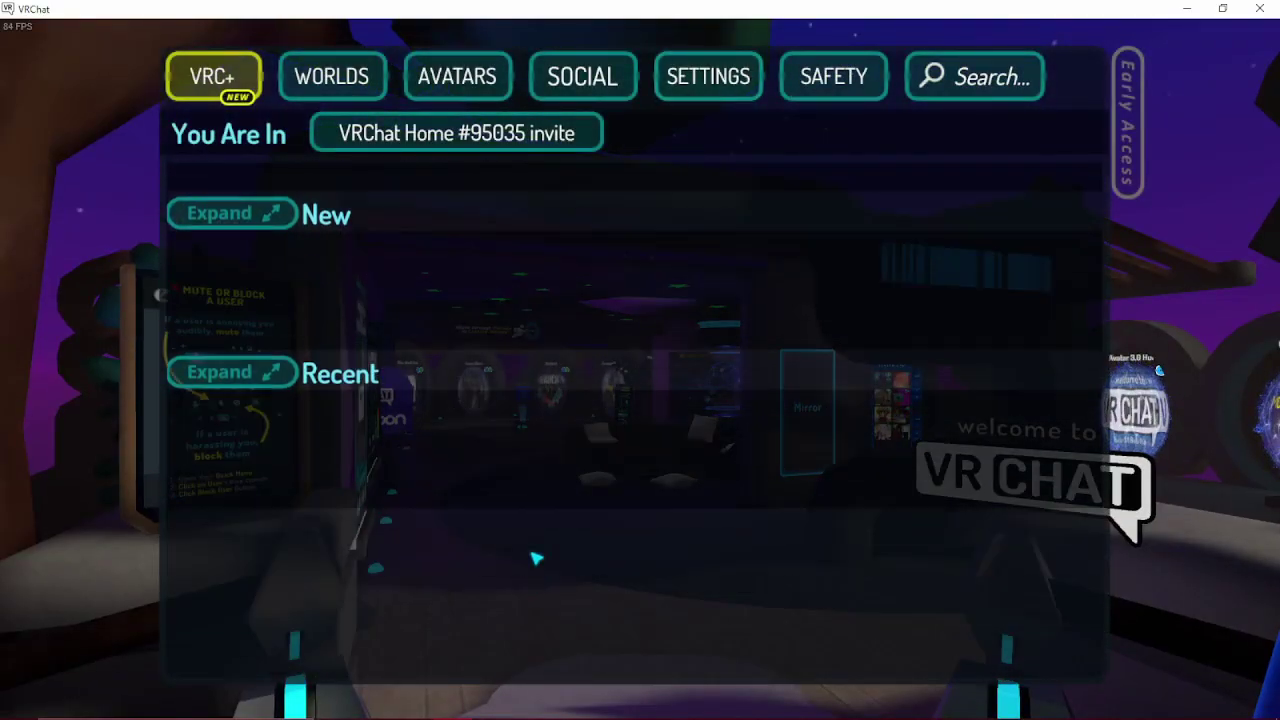
{"action": "left_click", "coordinate": [424, 609]}
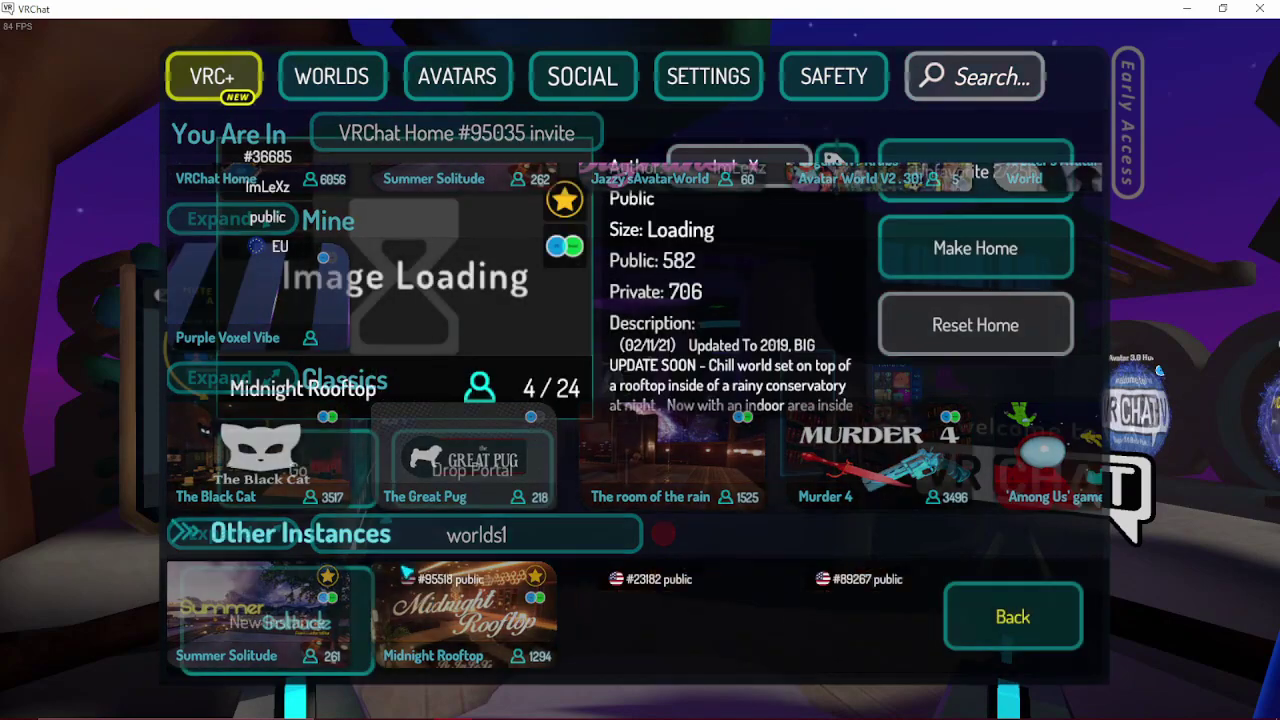
{"action": "left_click", "coordinate": [298, 645]}
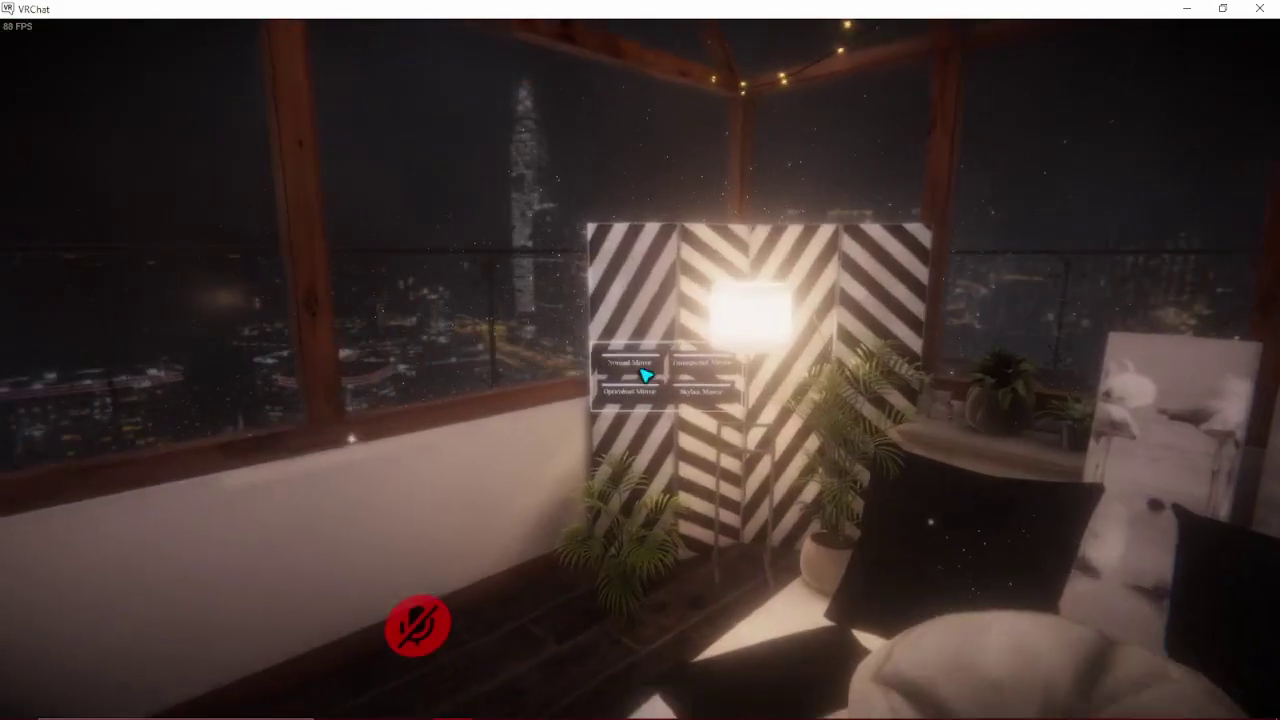
Step: Examine the Foxo PC avatar in the Midnight Rooftop mirror while walking and turning to see its front, sides and movement
{"action": "key", "text": "w"}
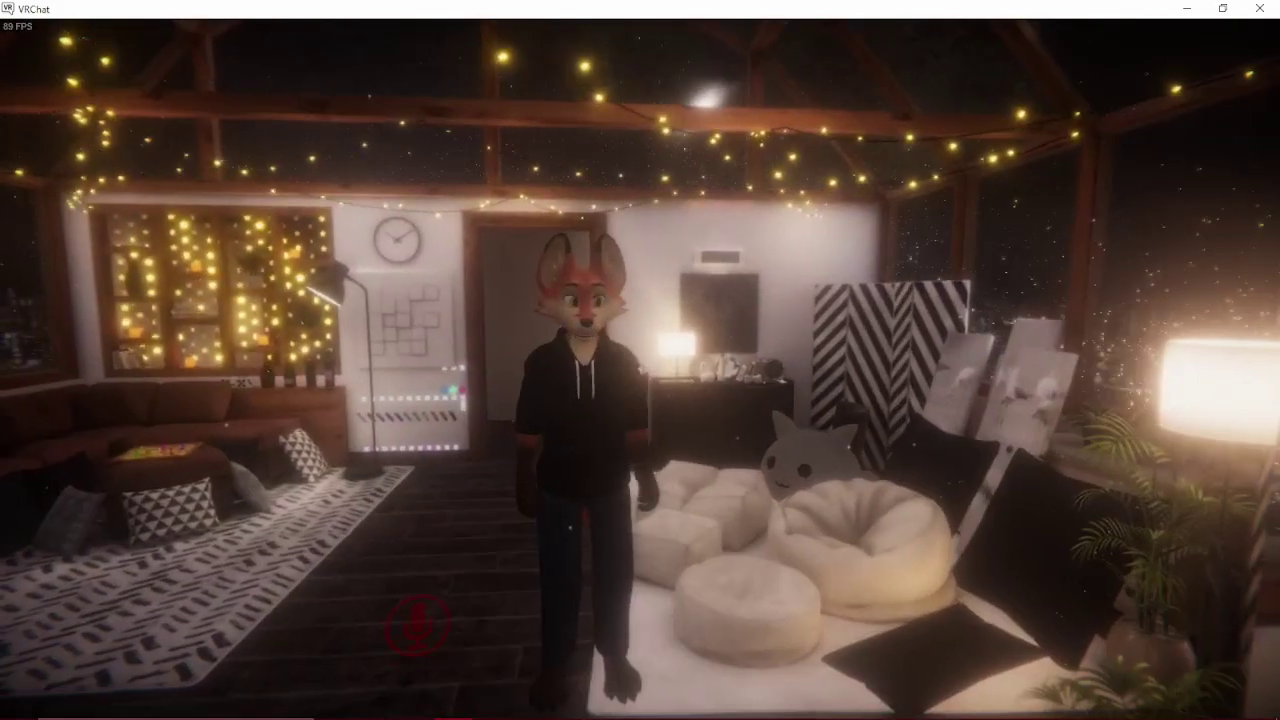
{"action": "key", "text": "a"}
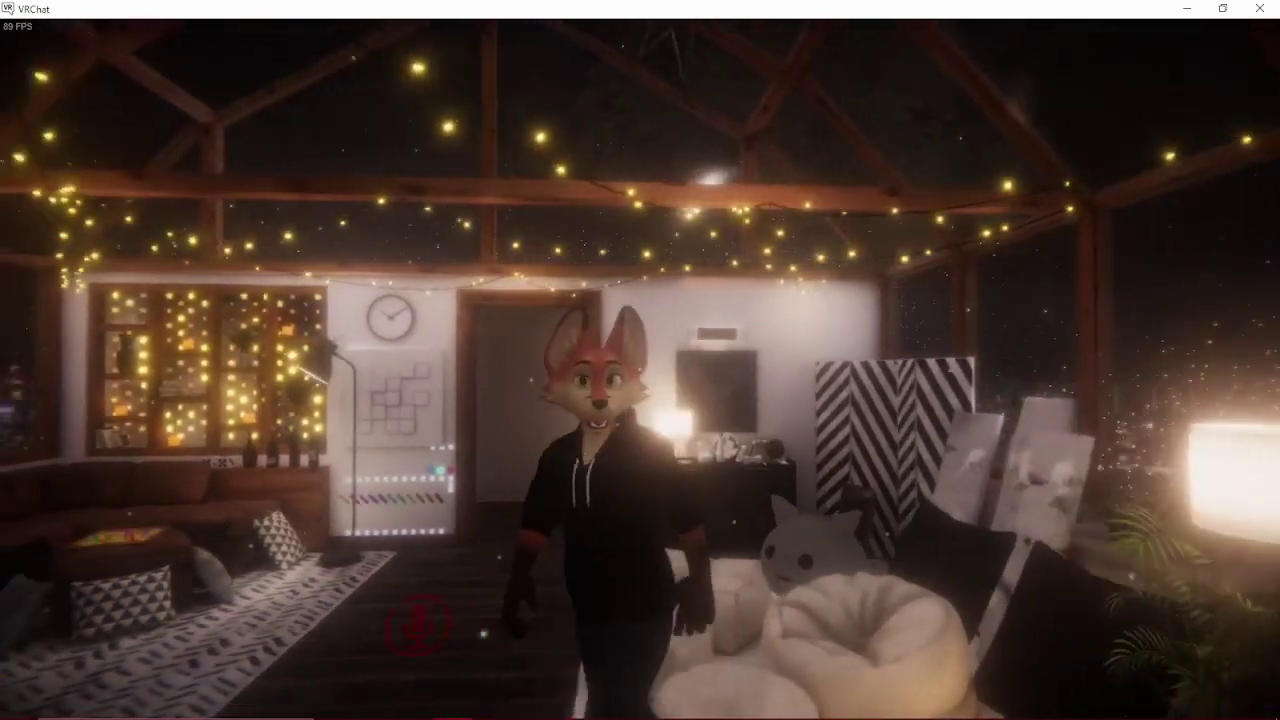
{"action": "key", "text": "s"}
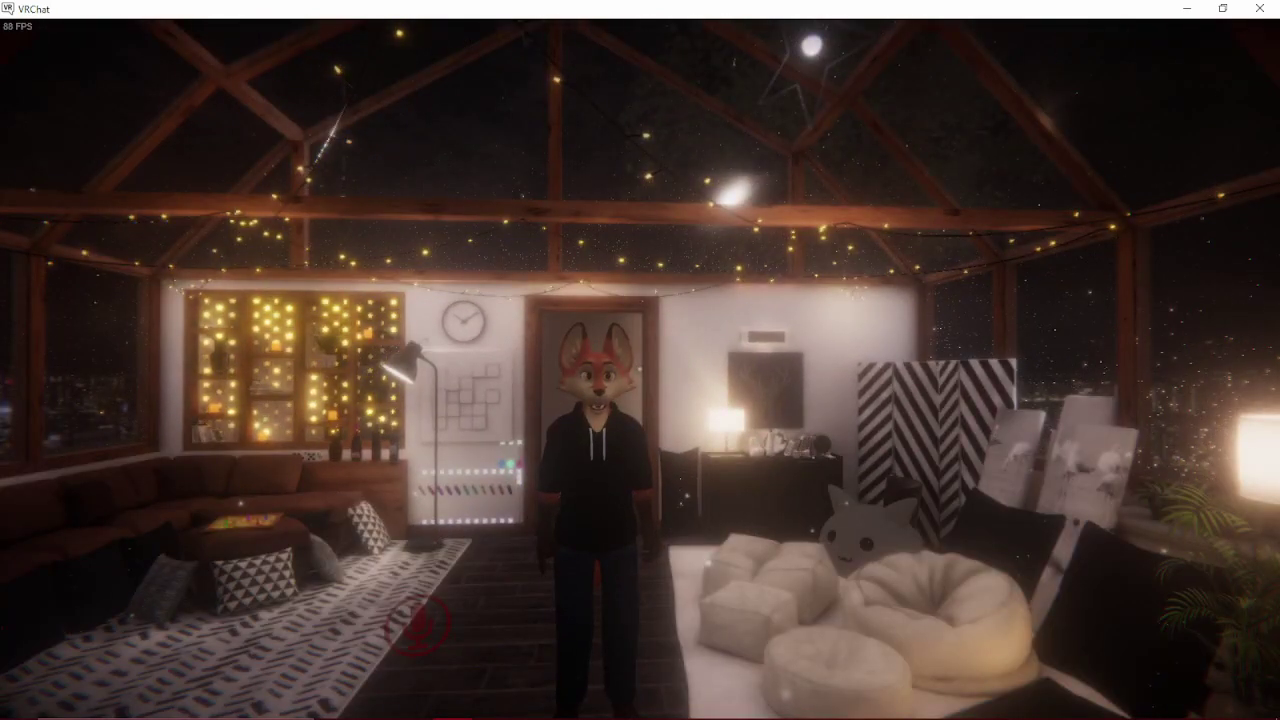
{"action": "key", "text": "Left"}
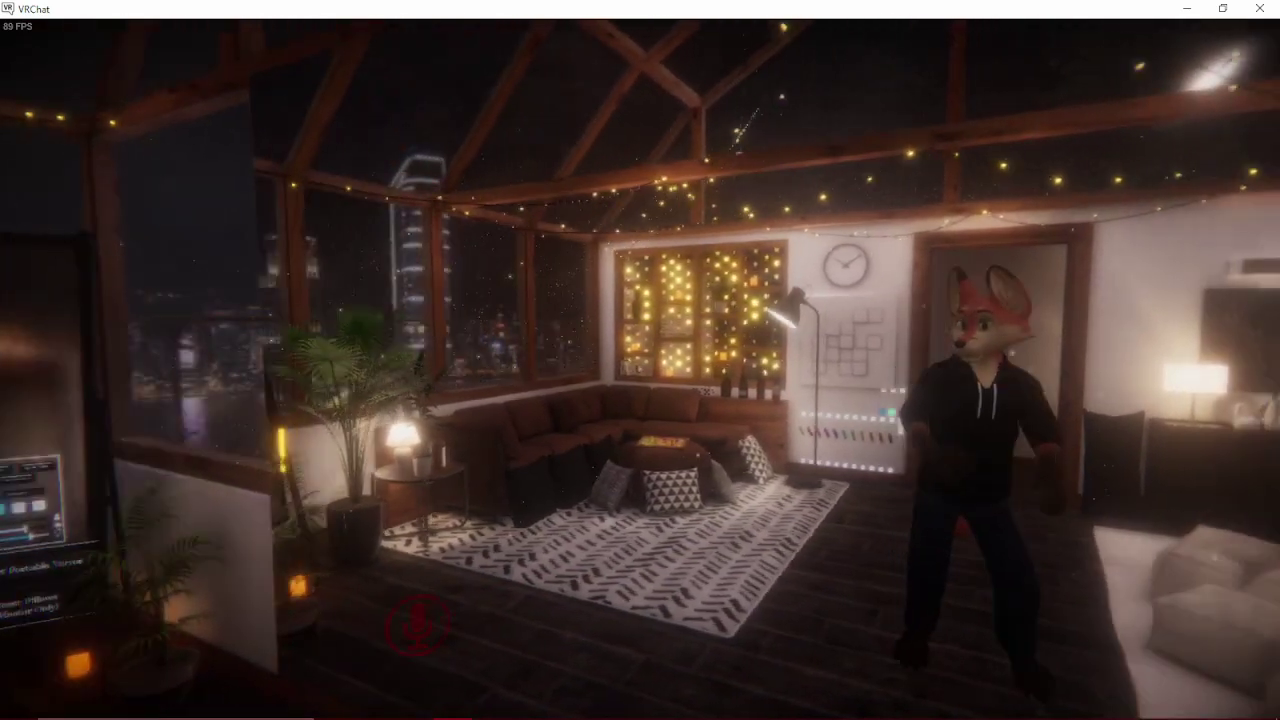
{"action": "key", "text": "Right"}
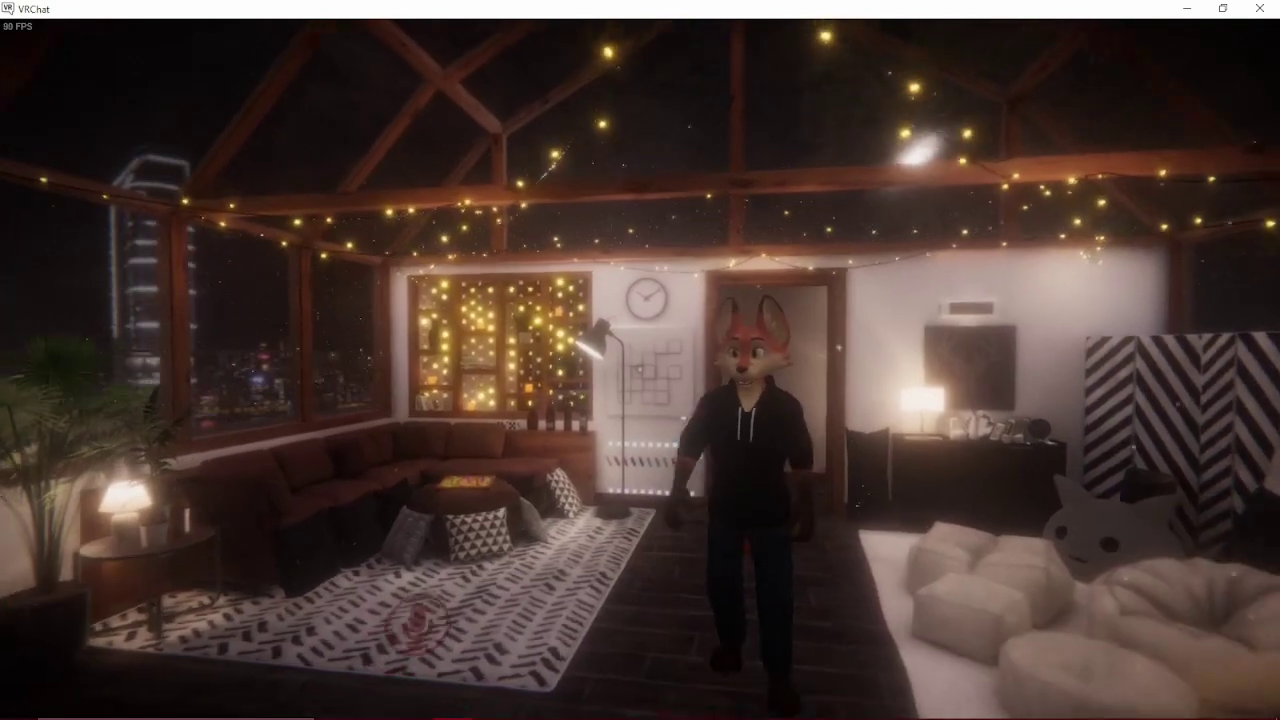
{"action": "key", "text": "Right"}
{"action": "key", "text": "Left"}
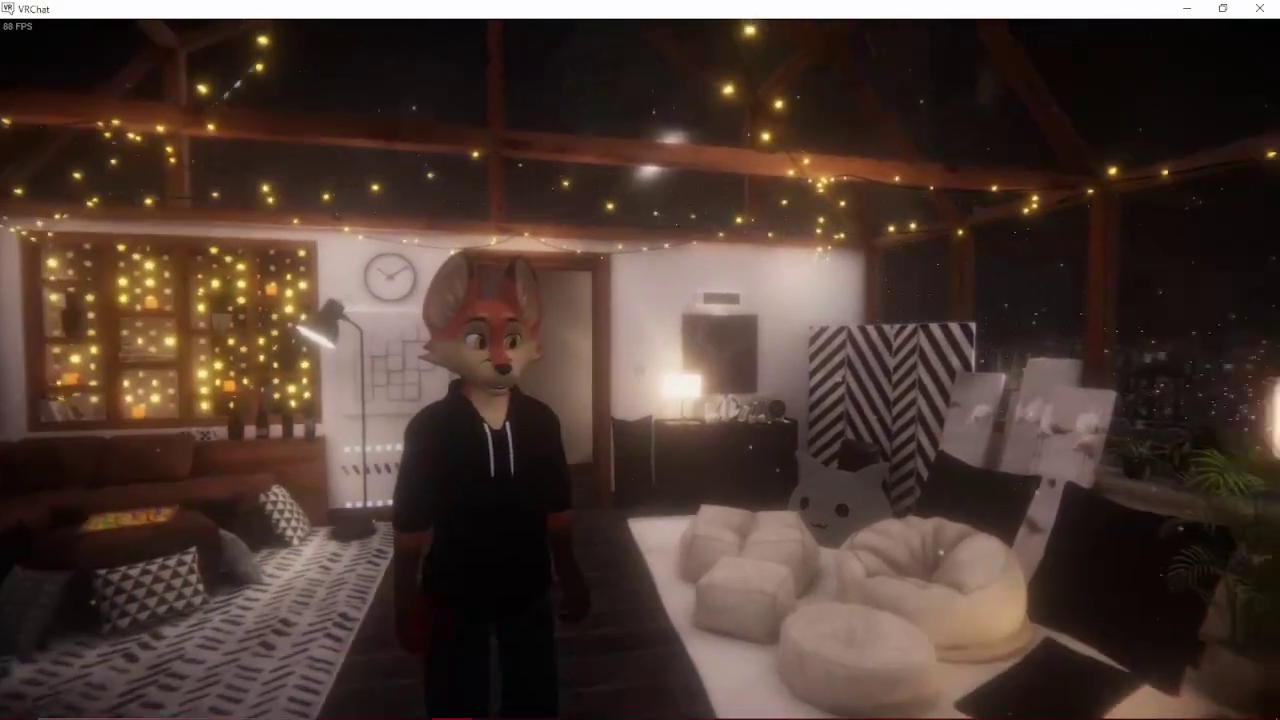
{"action": "key", "text": "Left"}
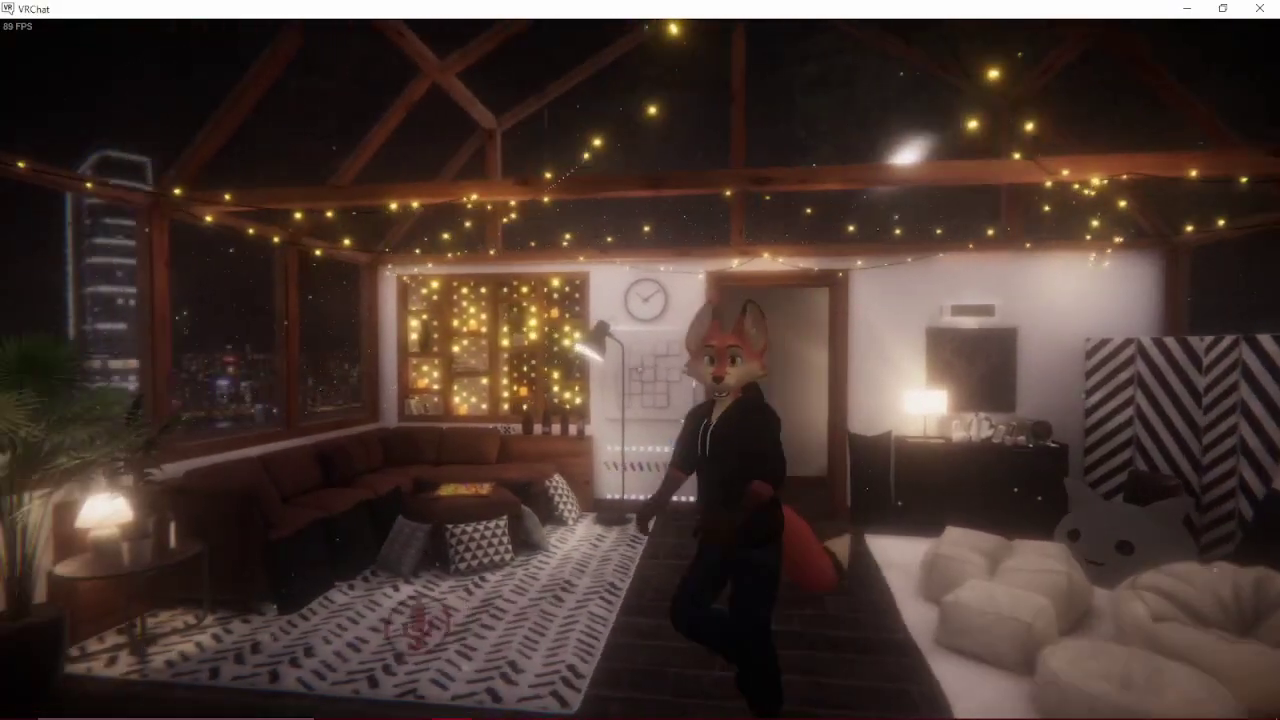
{"action": "key", "text": "w"}
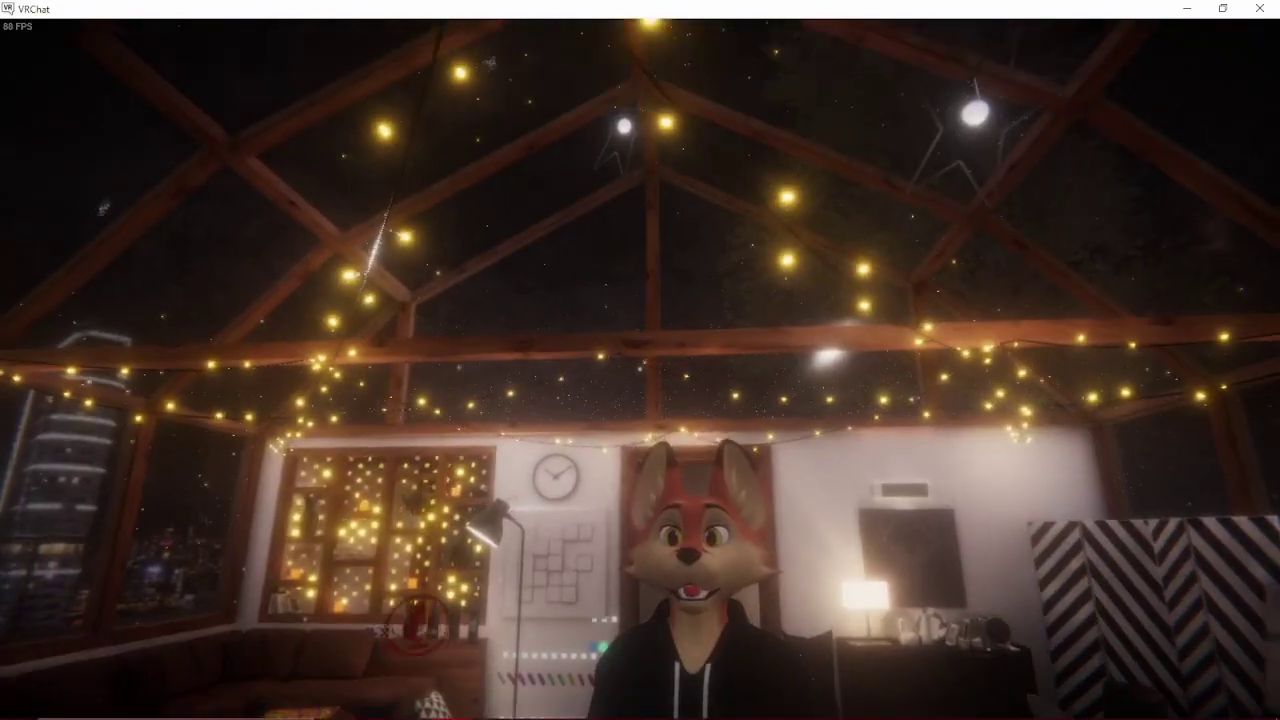
{"action": "key", "text": "Left"}
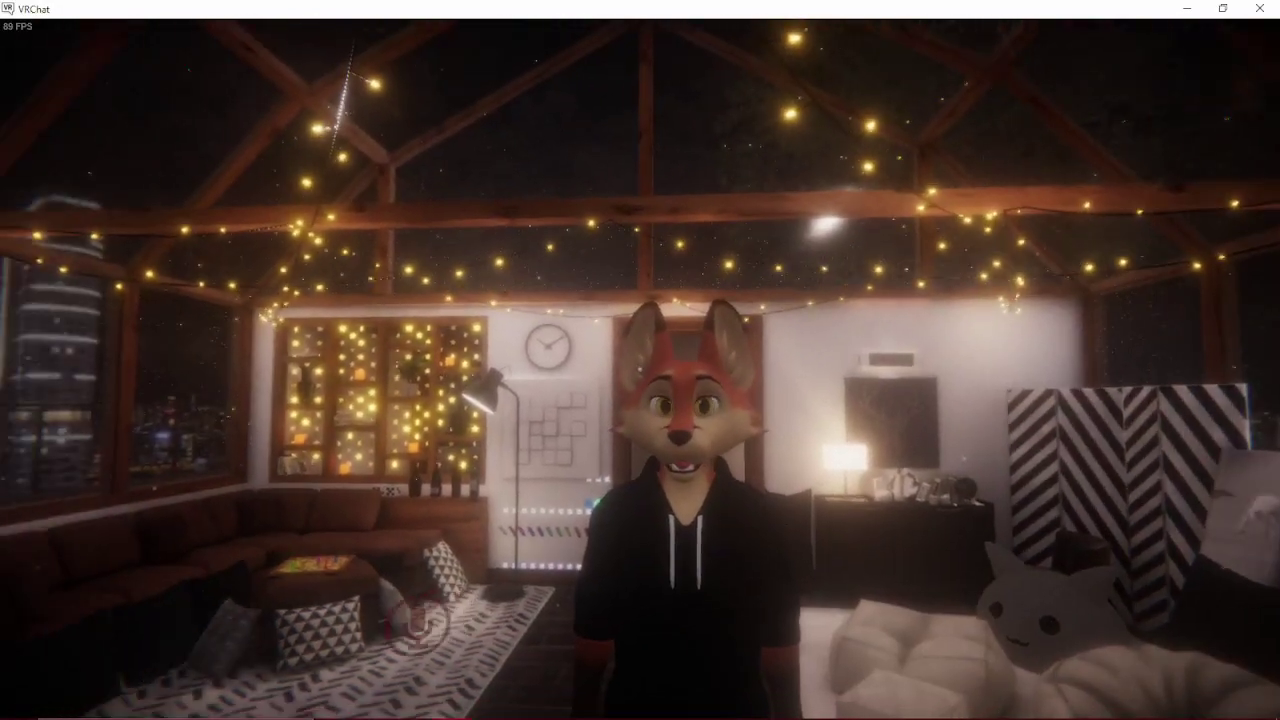
{"action": "key", "text": "w"}
{"action": "key", "text": "Left"}
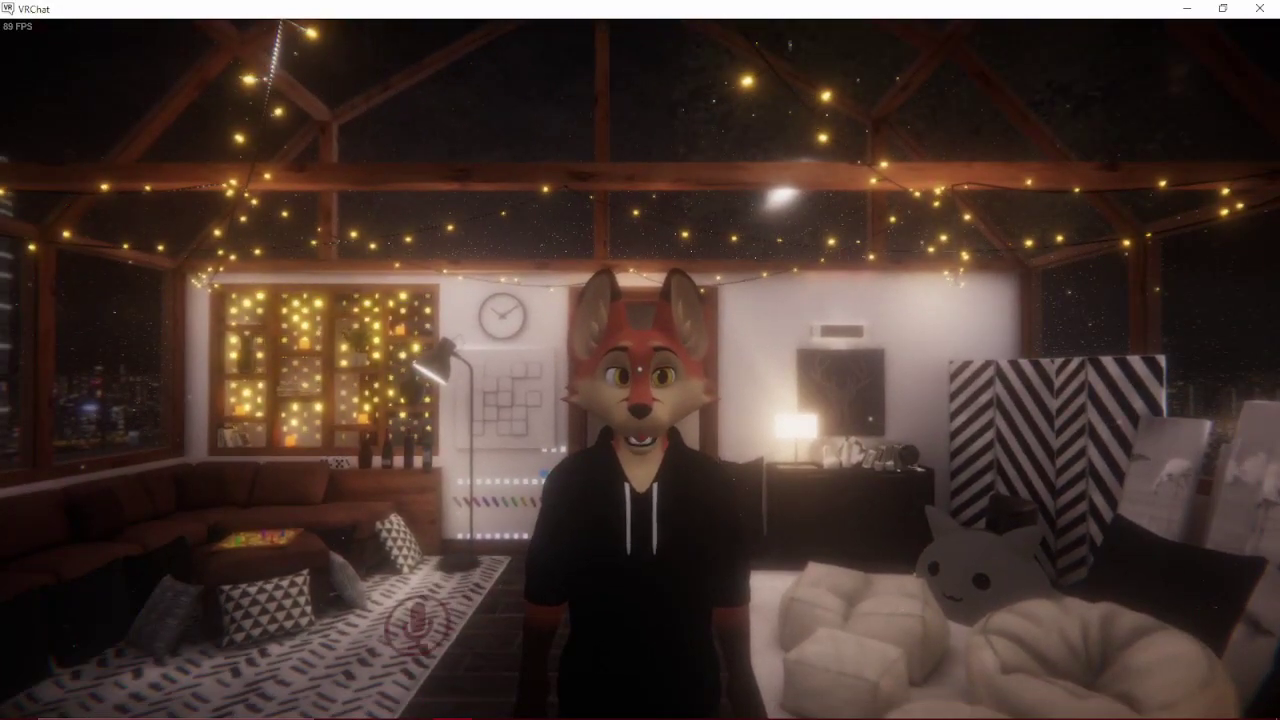
{"action": "key", "text": "Left"}
{"action": "key", "text": "Right"}
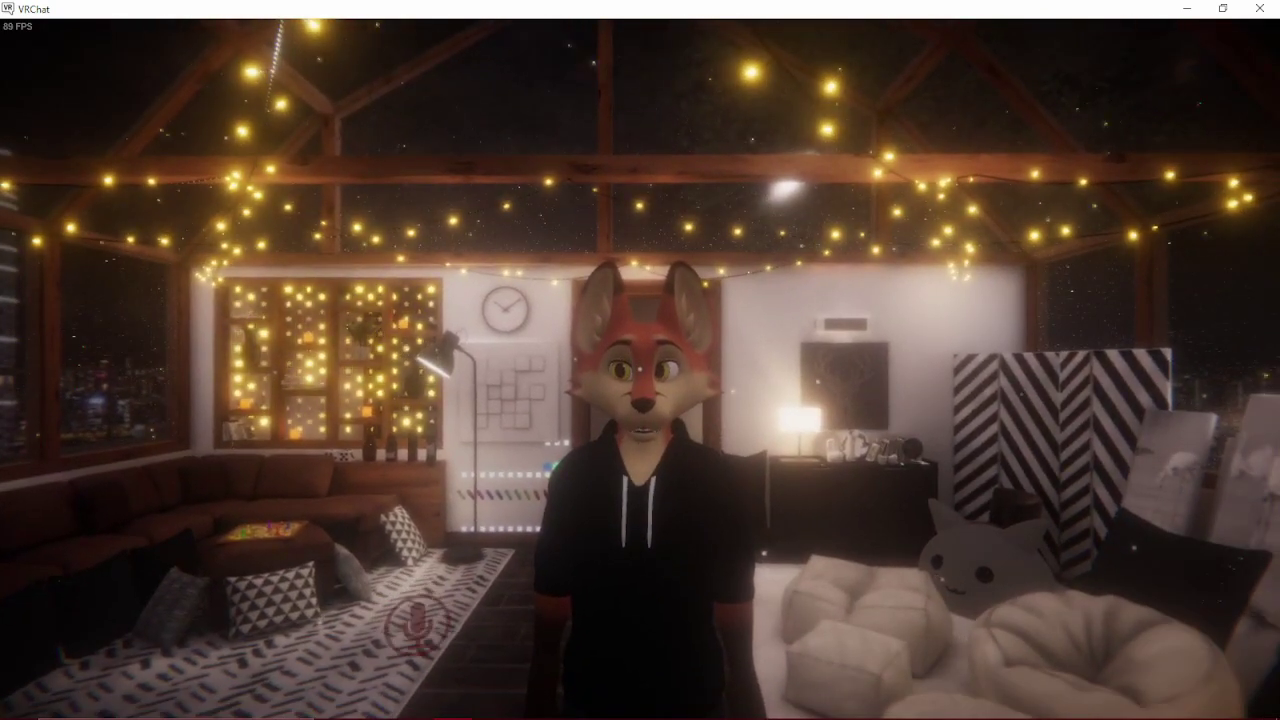
{"action": "key", "text": "Right"}
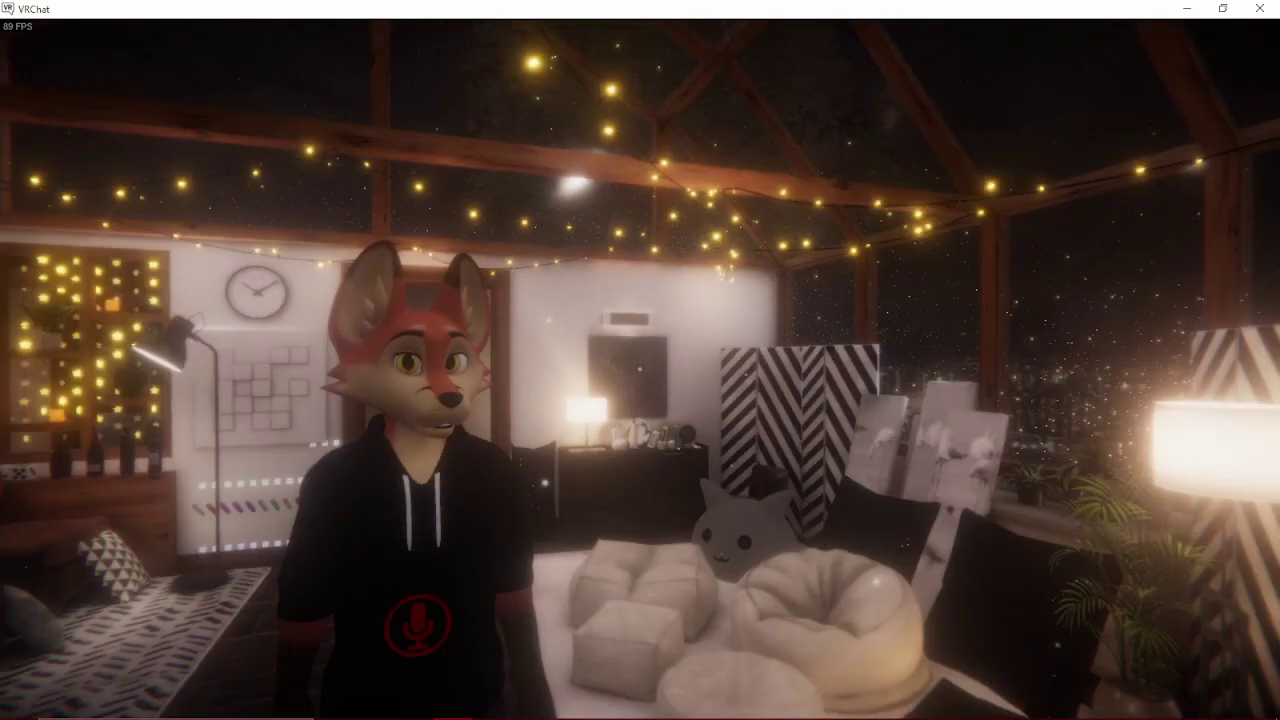
{"action": "key", "text": "w"}
{"action": "key", "text": "s"}
{"action": "key", "text": "Left"}
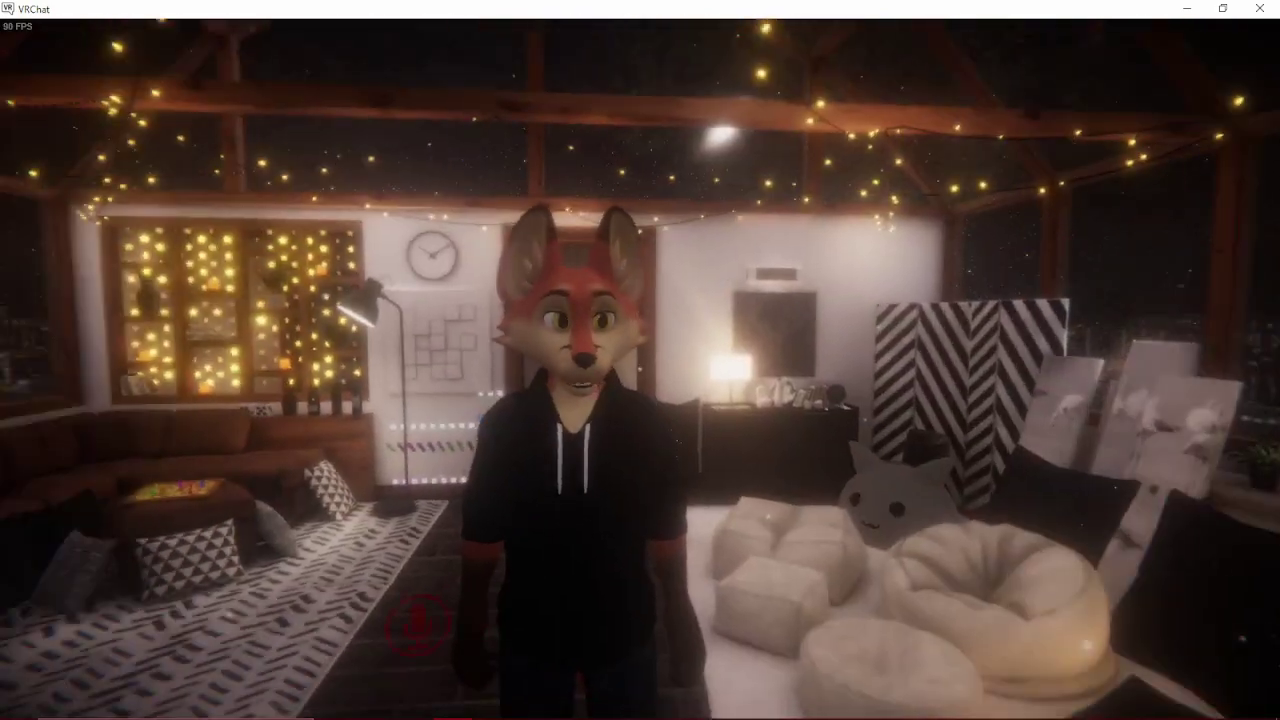
{"action": "key", "text": "Left"}
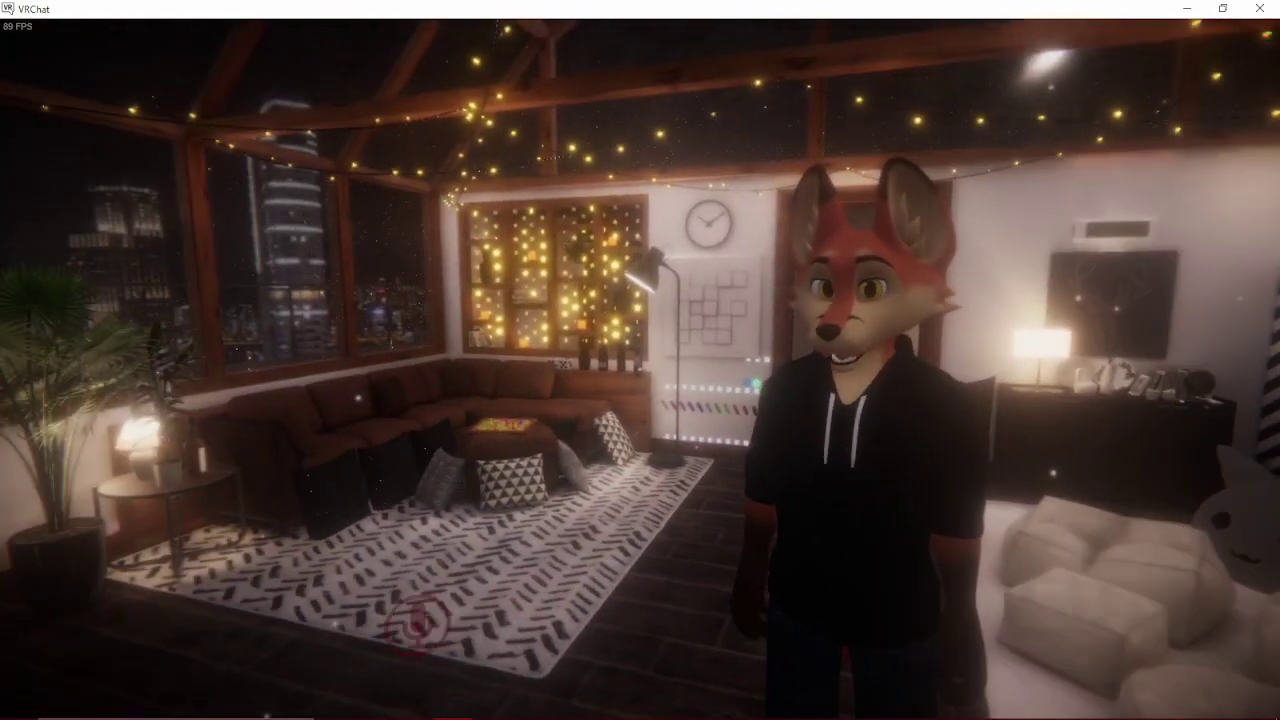
{"action": "key", "text": "Right"}
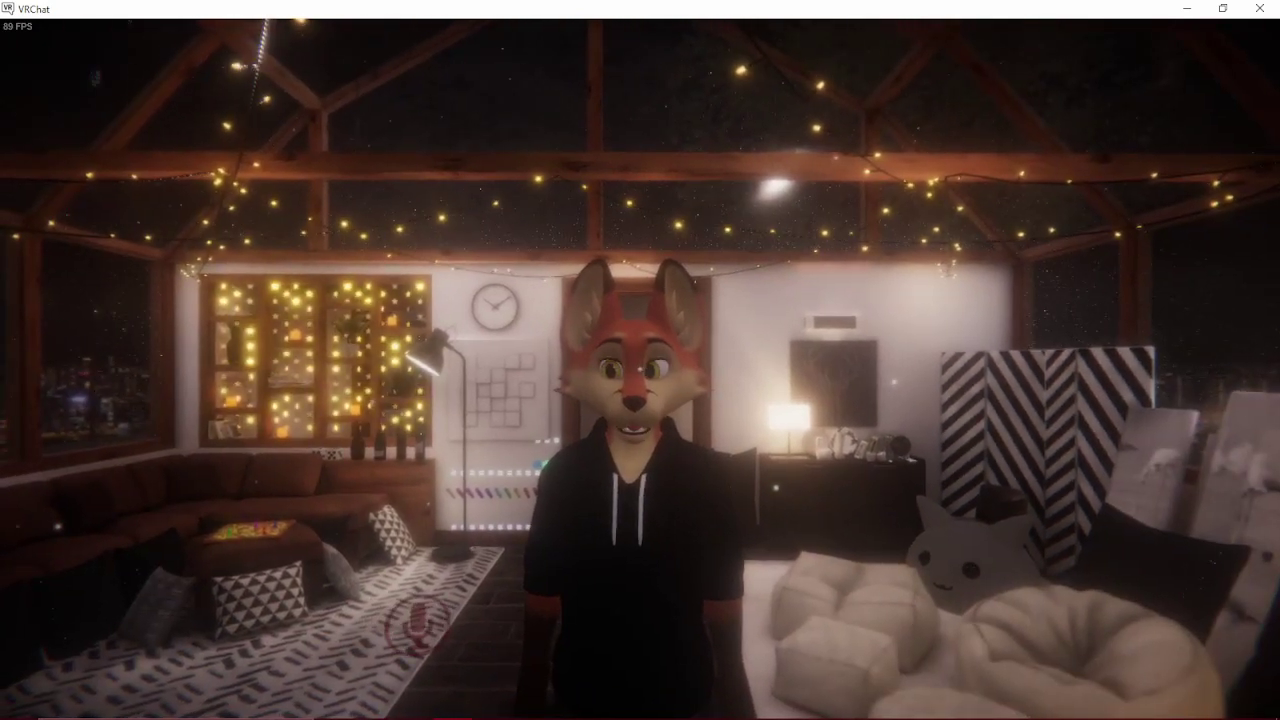
{"action": "key", "text": "w"}
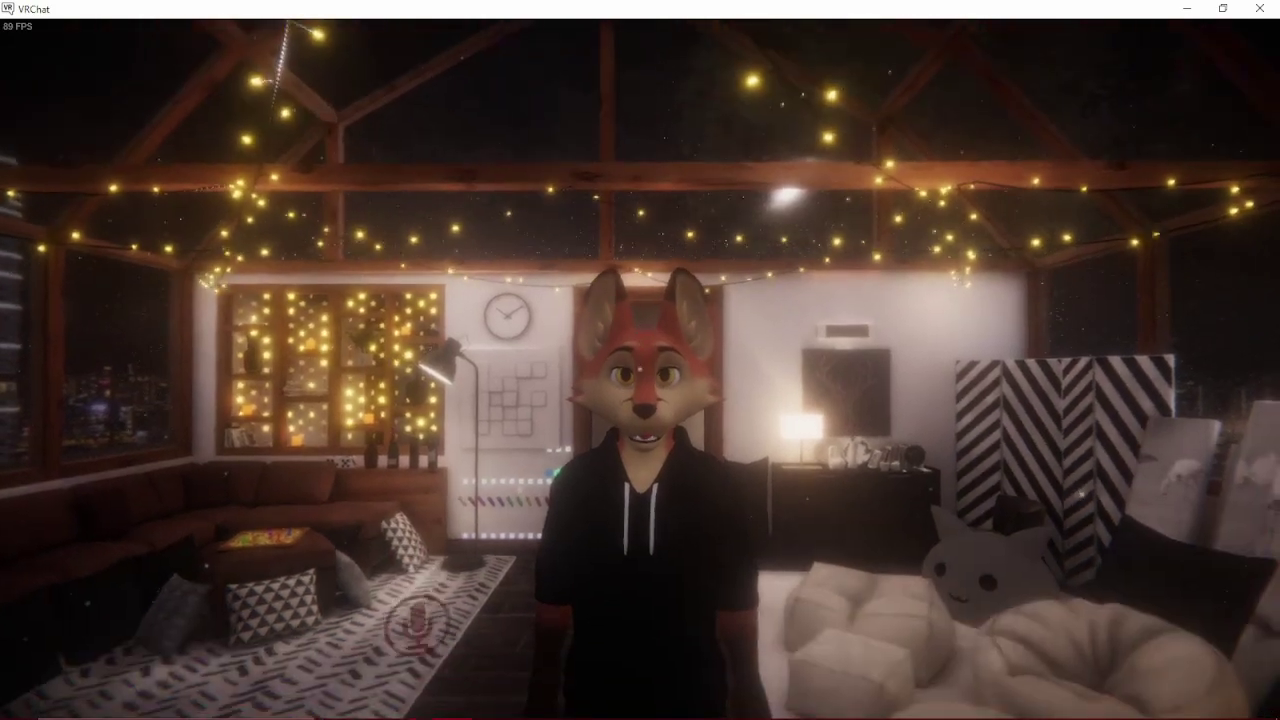
{"action": "key", "text": "Left"}
{"action": "key", "text": "Right"}
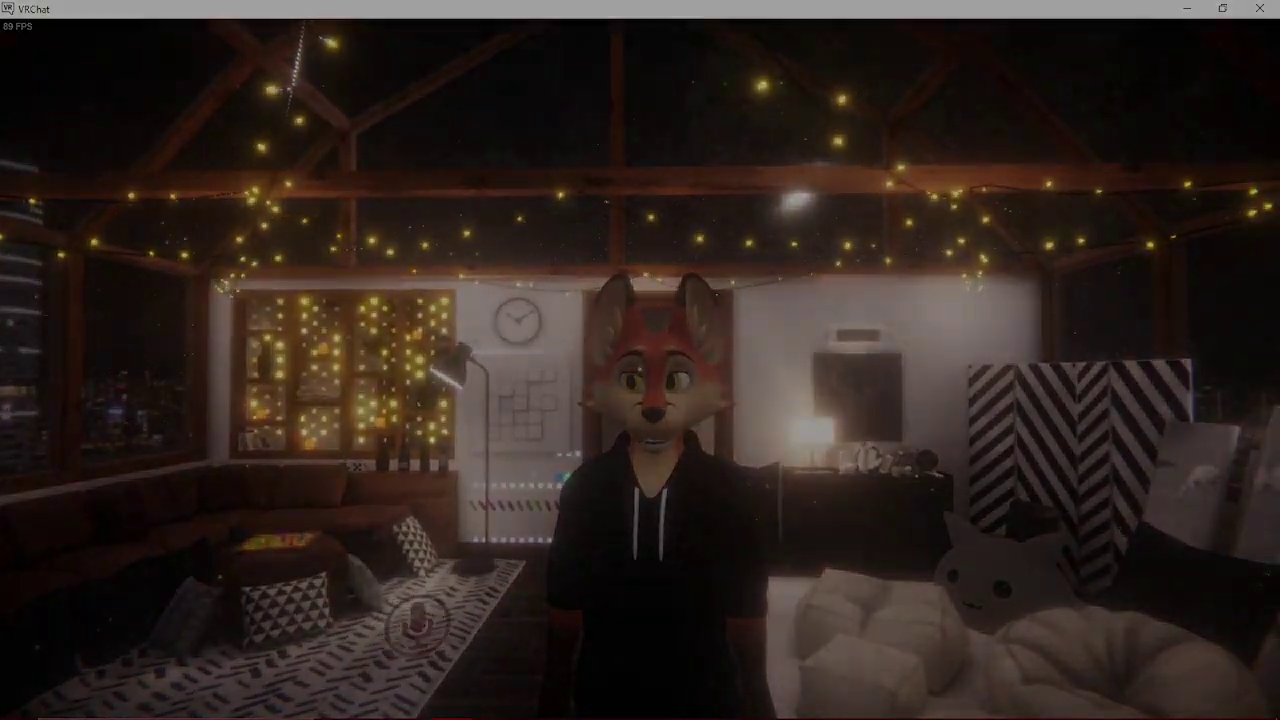